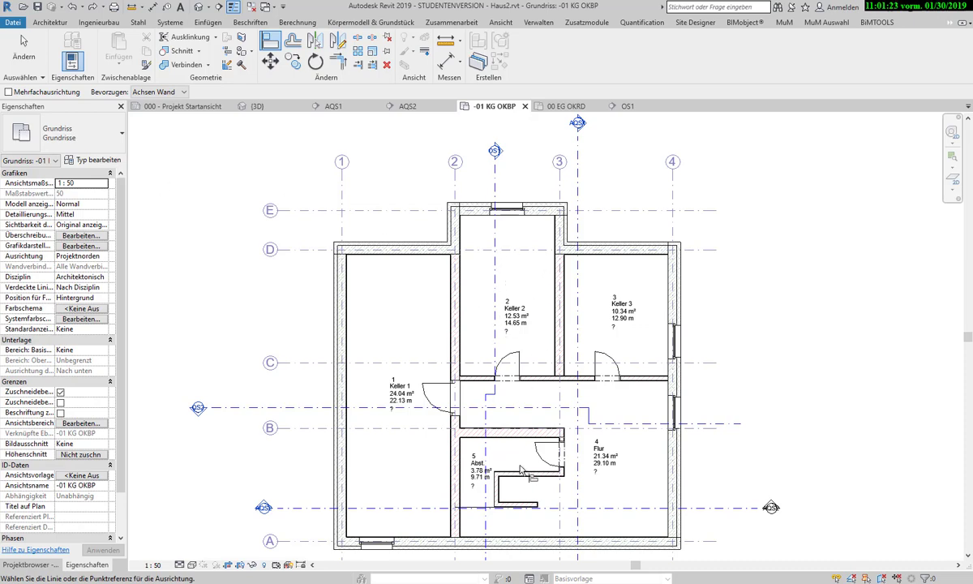
Switch the left panel to the Project Browser beside the -01 KG OKBP basement plan
{"action": "scroll", "coordinate": [521, 470], "scroll_direction": "up", "scroll_amount": 2}
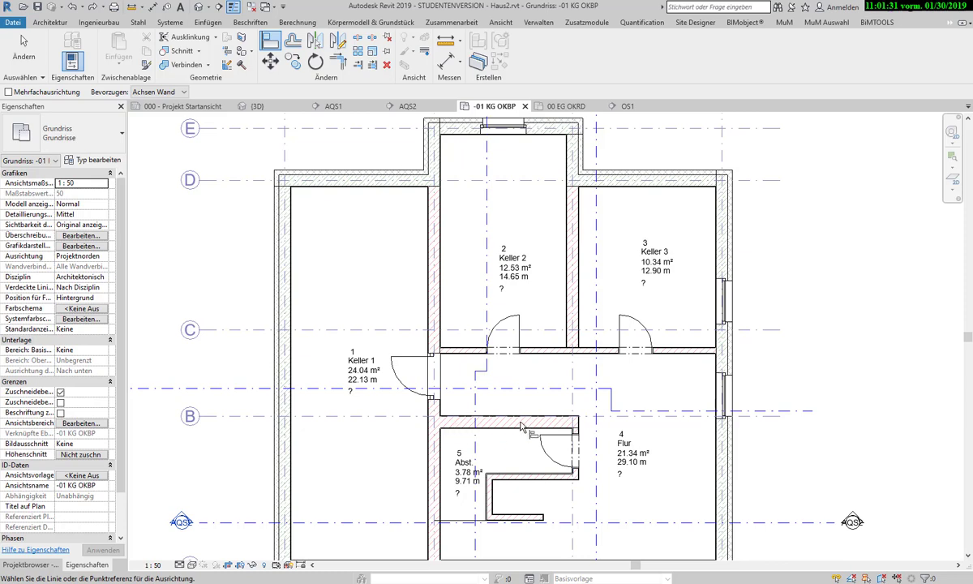
{"action": "scroll", "coordinate": [531, 424], "scroll_direction": "up", "scroll_amount": 1}
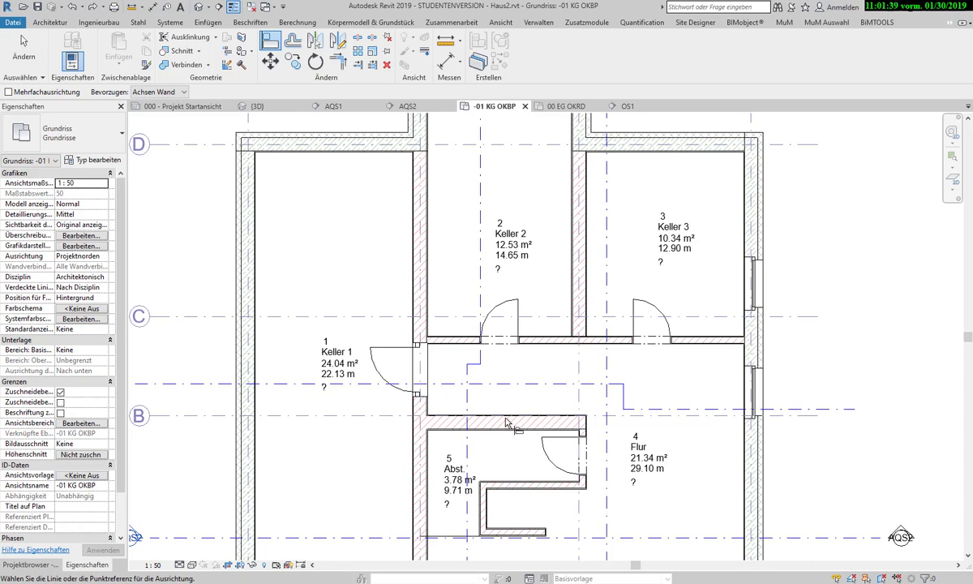
{"action": "scroll", "coordinate": [495, 407], "scroll_direction": "down", "scroll_amount": 2}
{"action": "scroll", "coordinate": [498, 430], "scroll_direction": "down", "scroll_amount": 1}
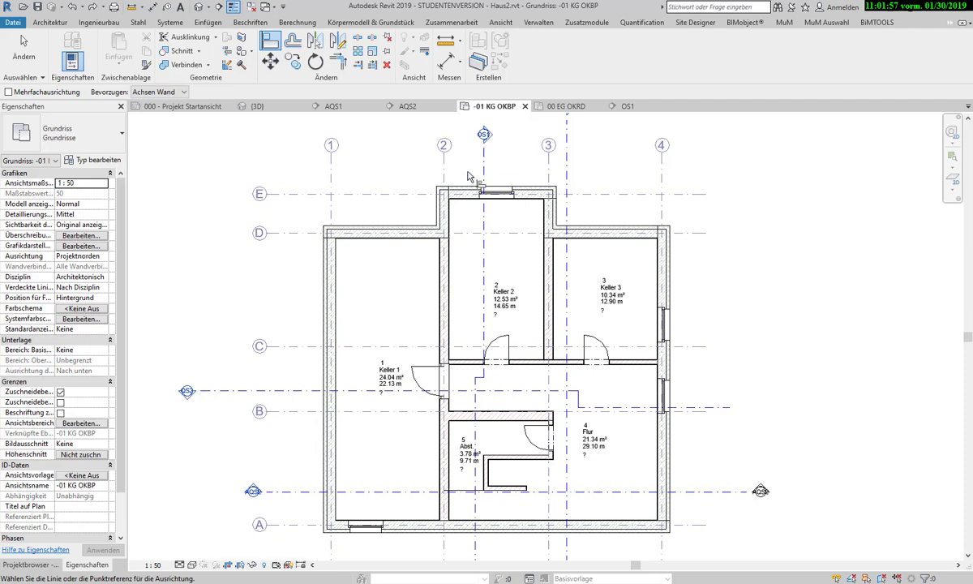
{"action": "left_click", "coordinate": [53, 565]}
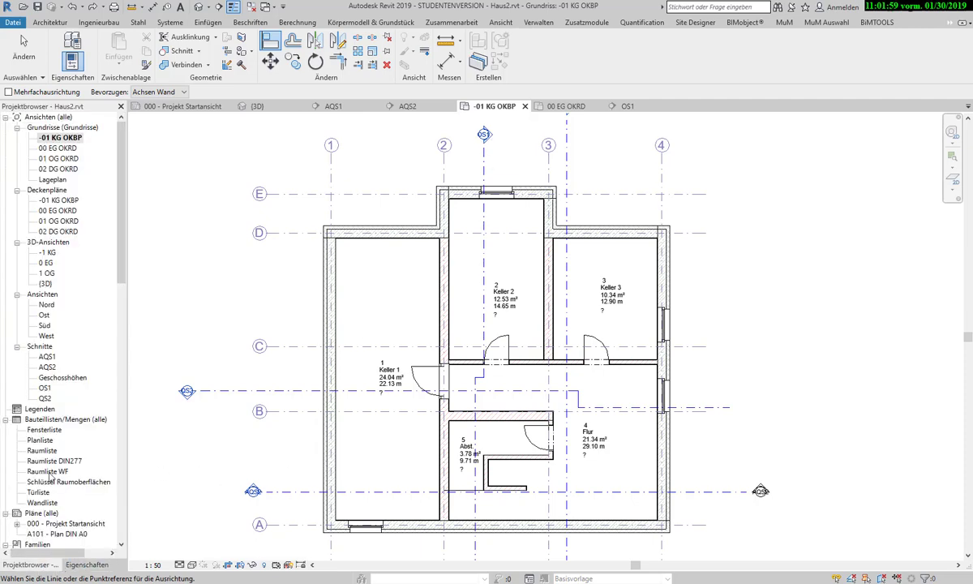
Open section OS1 under Schnitte and zoom to inspect grid axes A–E and storey levels
{"action": "left_click", "coordinate": [45, 390]}
{"action": "double_click", "coordinate": [45, 389]}
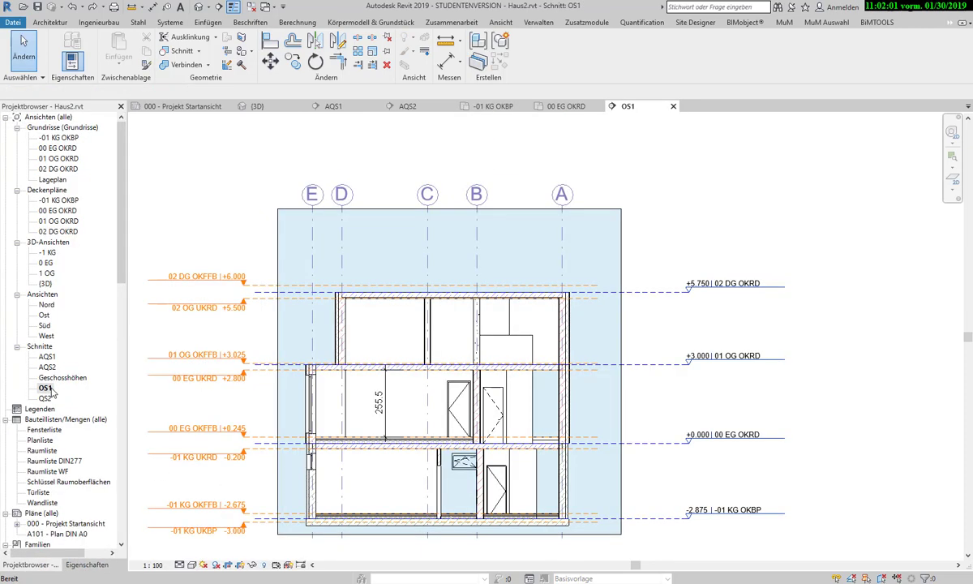
{"action": "scroll", "coordinate": [497, 395], "scroll_direction": "up", "scroll_amount": 2}
{"action": "scroll", "coordinate": [496, 395], "scroll_direction": "up", "scroll_amount": 2}
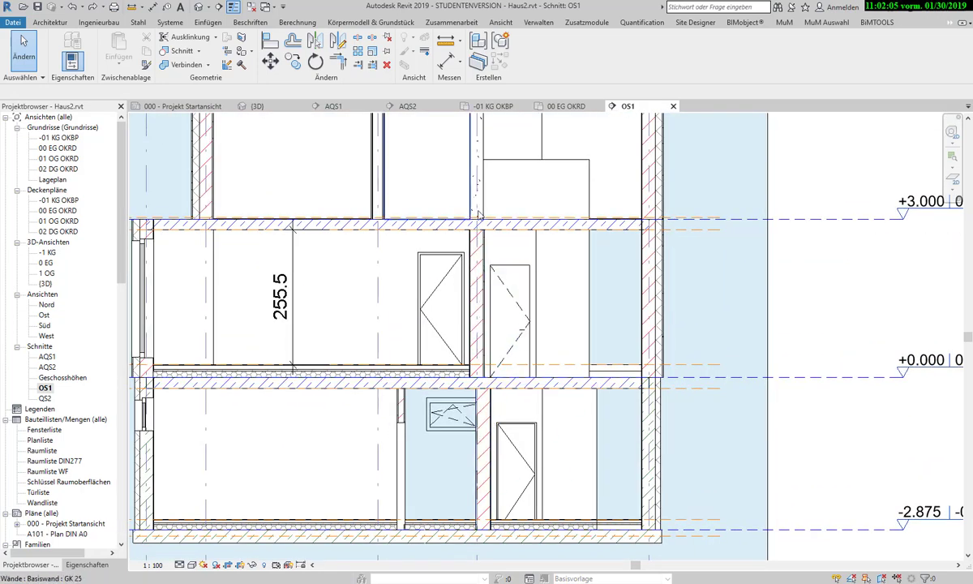
{"action": "scroll", "coordinate": [484, 264], "scroll_direction": "down", "scroll_amount": 1}
{"action": "scroll", "coordinate": [485, 243], "scroll_direction": "down", "scroll_amount": 1}
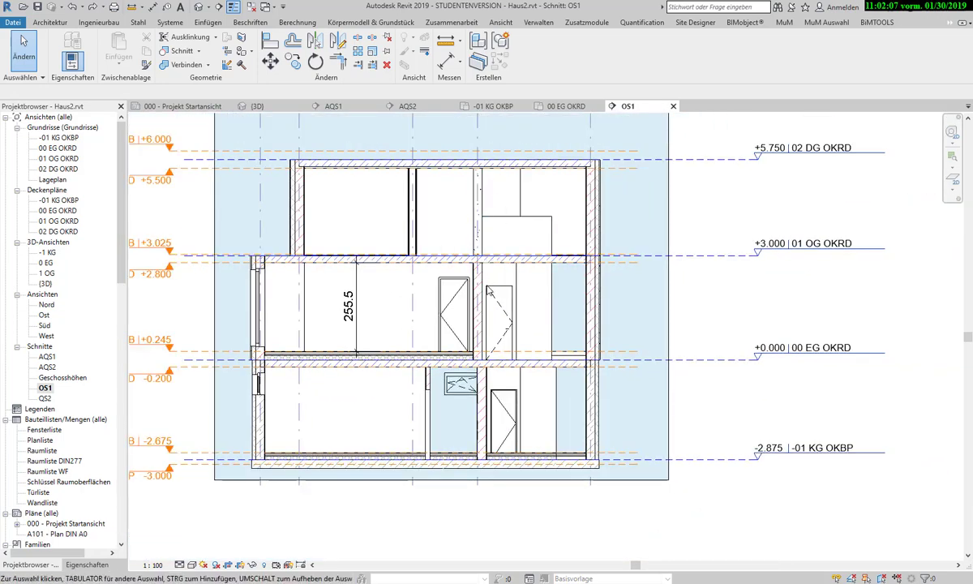
{"action": "scroll", "coordinate": [487, 394], "scroll_direction": "up", "scroll_amount": 1}
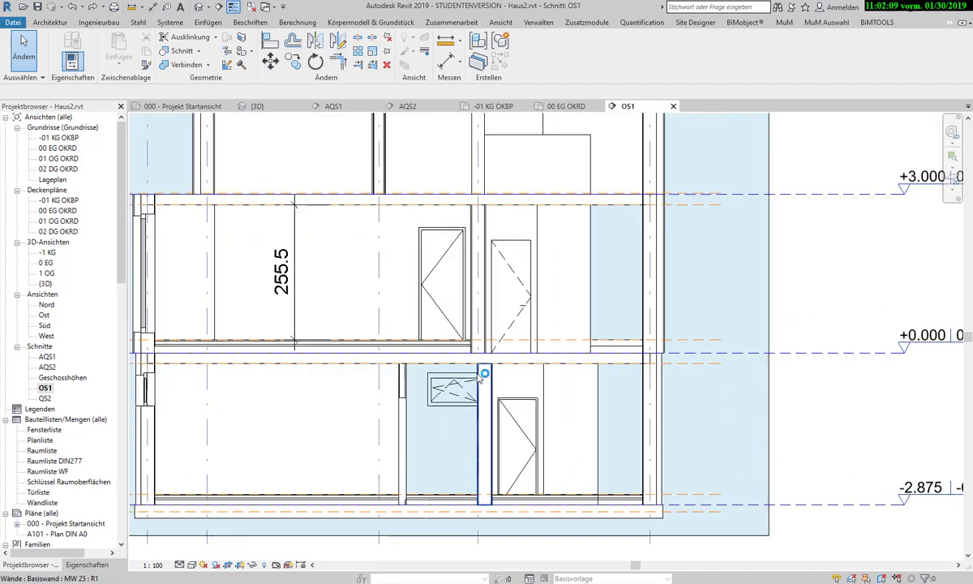
{"action": "scroll", "coordinate": [489, 388], "scroll_direction": "up", "scroll_amount": 1}
{"action": "scroll", "coordinate": [491, 382], "scroll_direction": "up", "scroll_amount": 1}
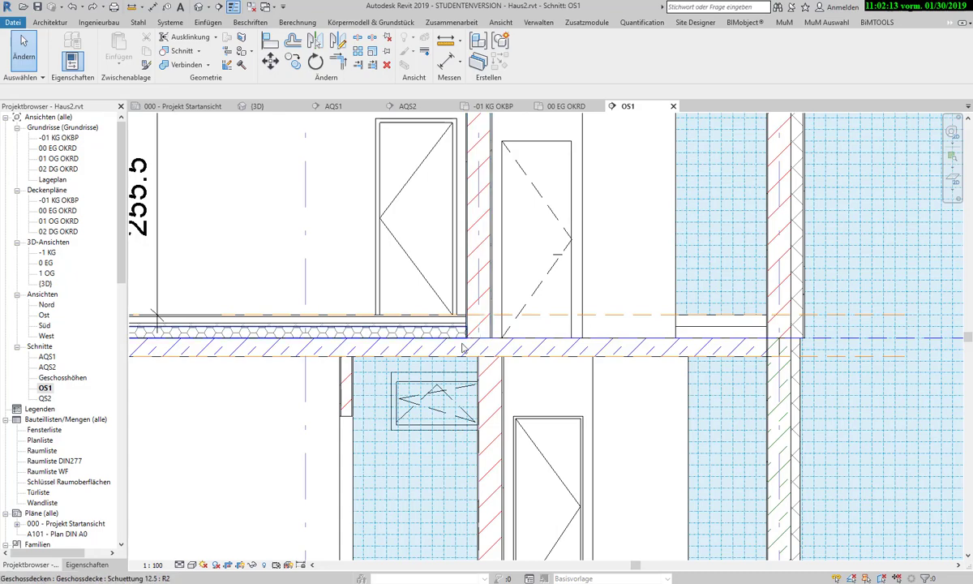
{"action": "scroll", "coordinate": [435, 397], "scroll_direction": "down", "scroll_amount": 1}
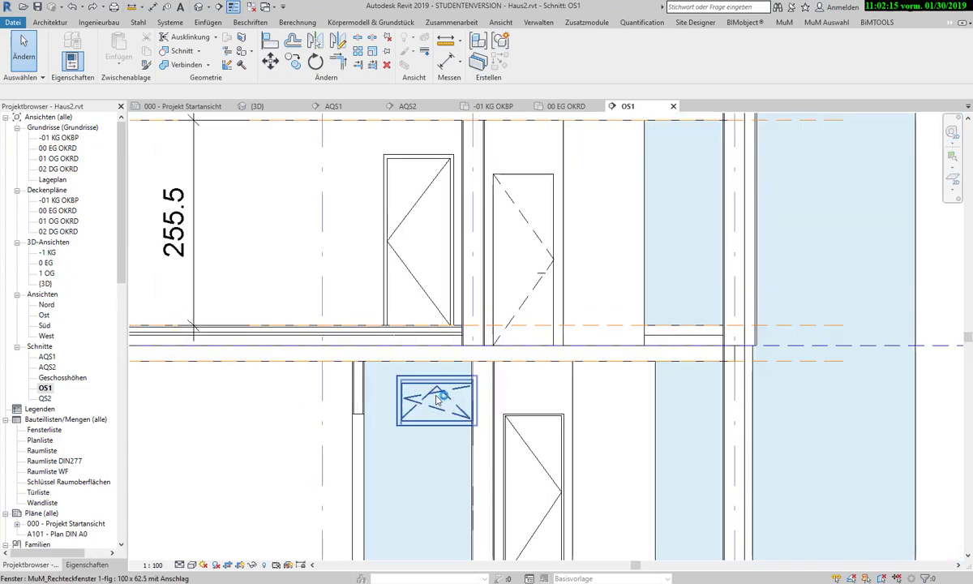
{"action": "scroll", "coordinate": [436, 397], "scroll_direction": "down", "scroll_amount": 1}
{"action": "scroll", "coordinate": [435, 398], "scroll_direction": "down", "scroll_amount": 1}
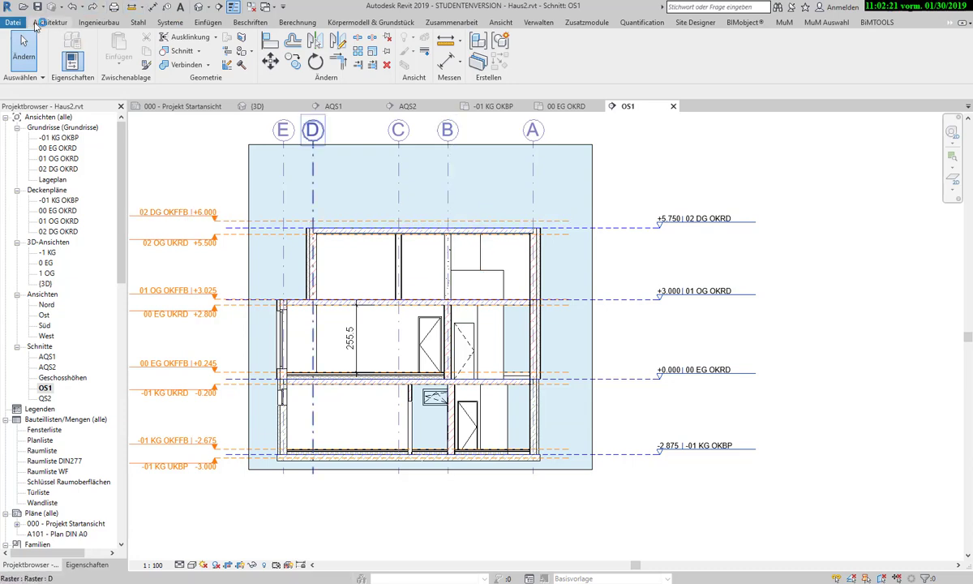
Turn off Arbeitsebene Anzeigen and hide the grid category in section OS1
{"action": "left_click", "coordinate": [36, 24]}
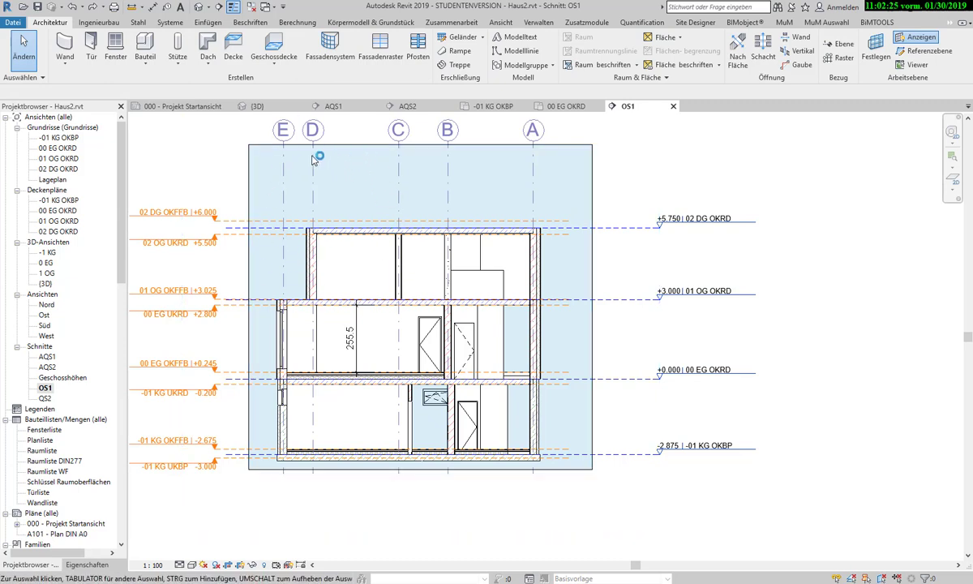
{"action": "left_click", "coordinate": [920, 37]}
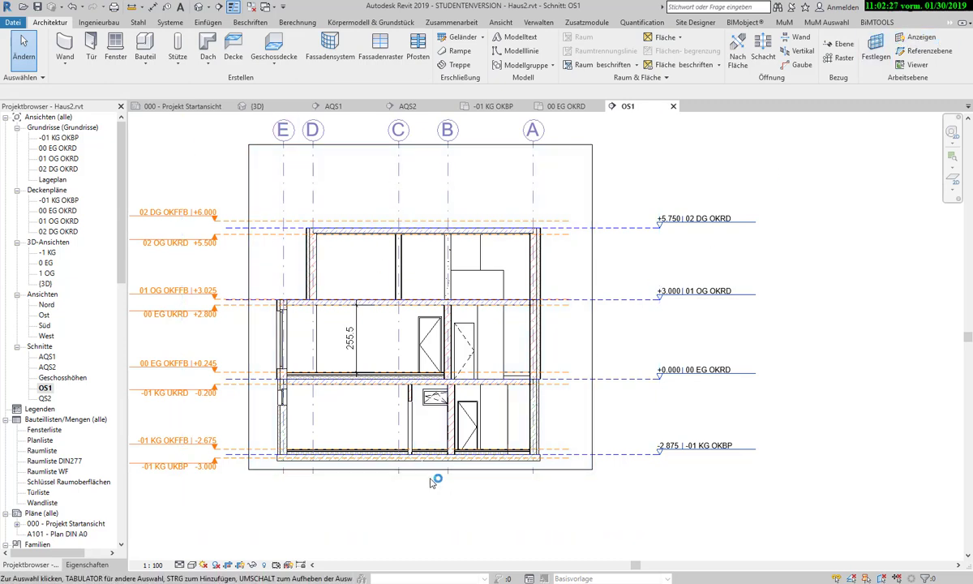
{"action": "left_click", "coordinate": [449, 165]}
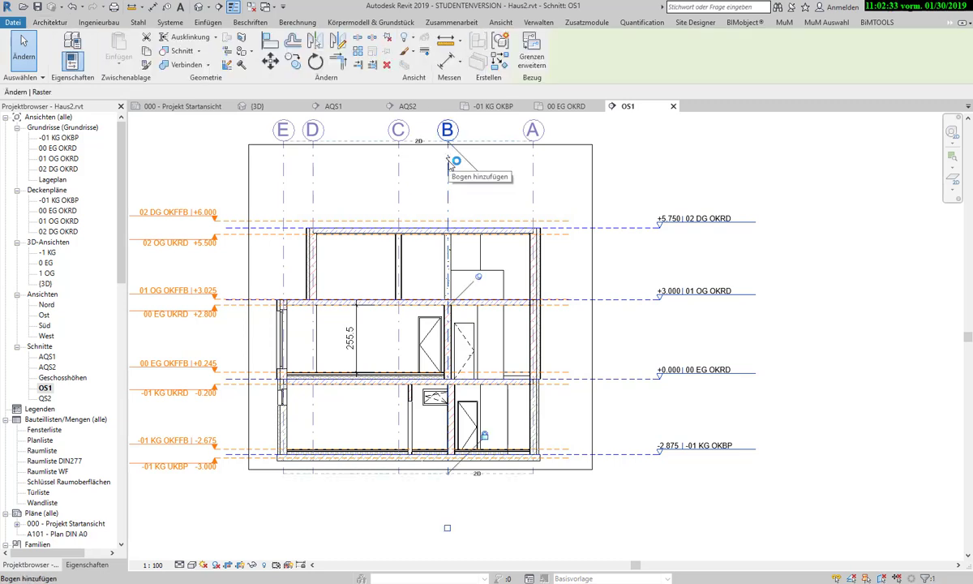
{"action": "right_click", "coordinate": [448, 164]}
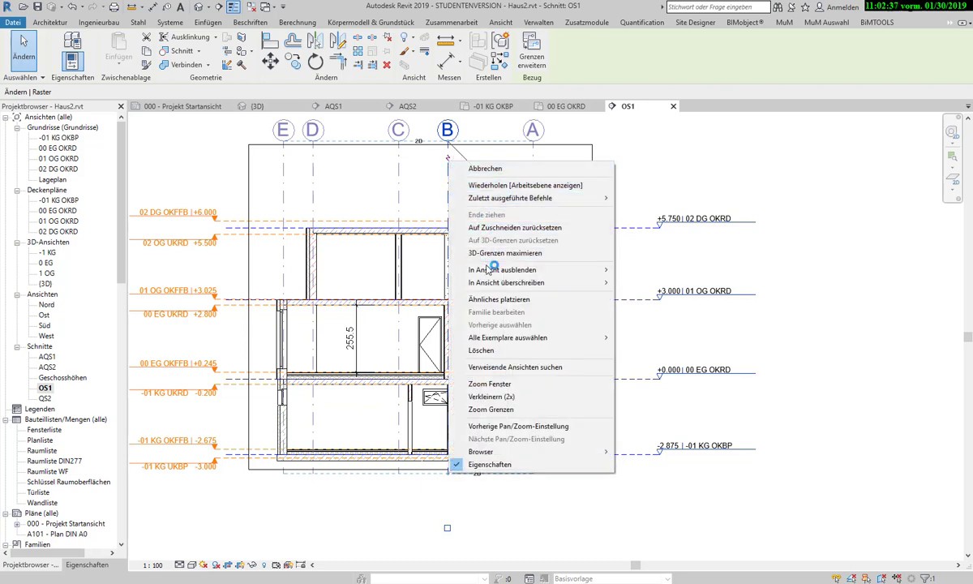
{"action": "mouse_move", "coordinate": [519, 269]}
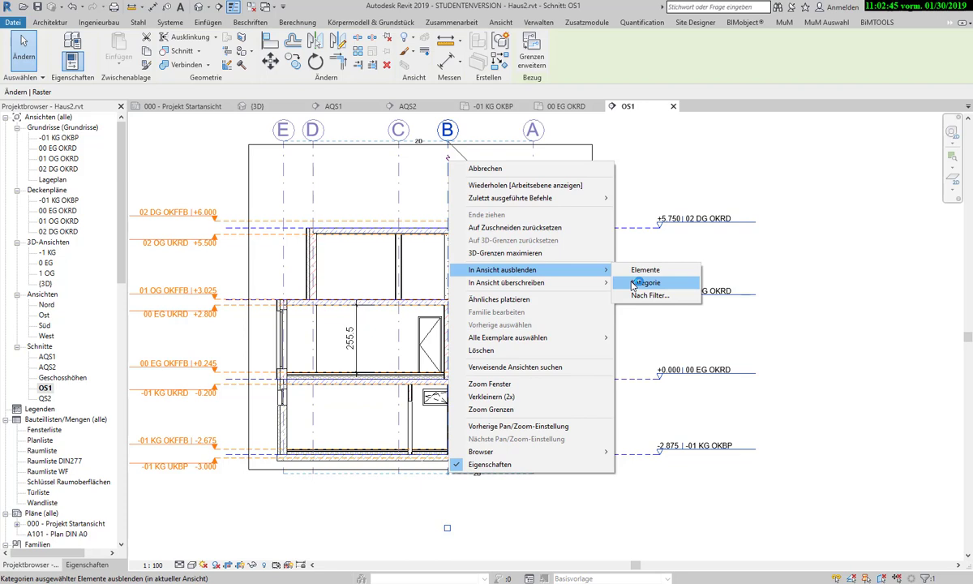
{"action": "left_click", "coordinate": [634, 283]}
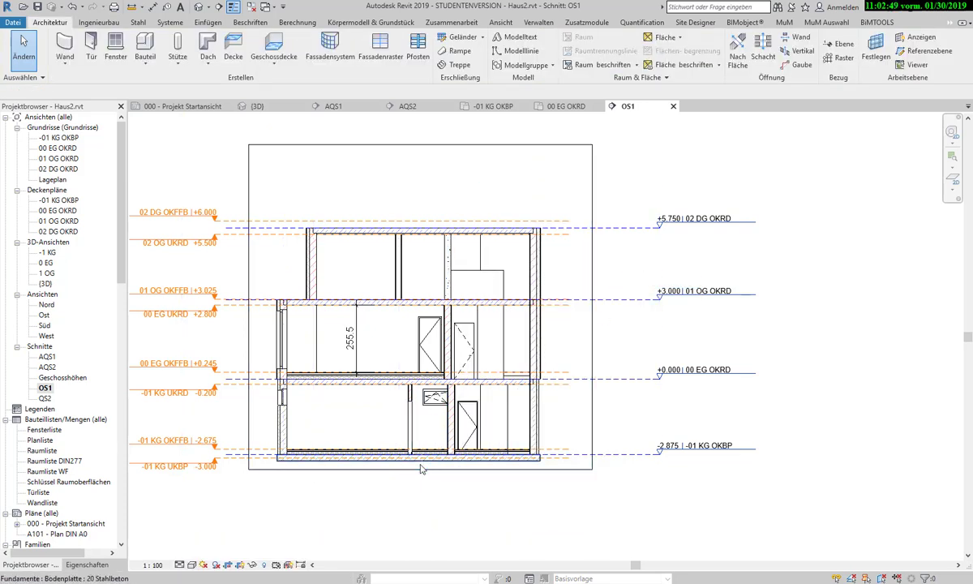
{"action": "scroll", "coordinate": [446, 434], "scroll_direction": "up", "scroll_amount": 2}
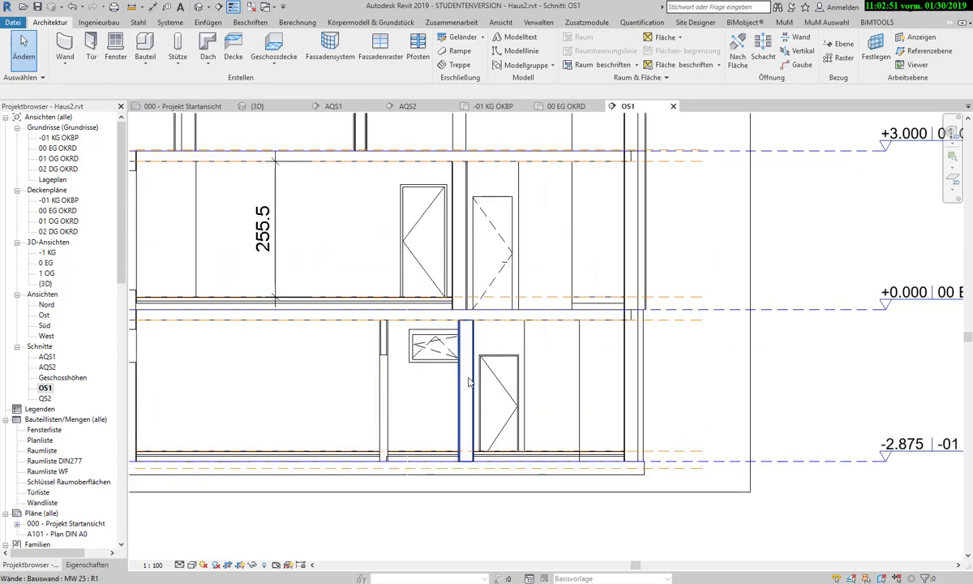
{"action": "scroll", "coordinate": [462, 349], "scroll_direction": "up", "scroll_amount": 2}
{"action": "scroll", "coordinate": [468, 328], "scroll_direction": "up", "scroll_amount": 1}
{"action": "scroll", "coordinate": [469, 226], "scroll_direction": "up", "scroll_amount": 1}
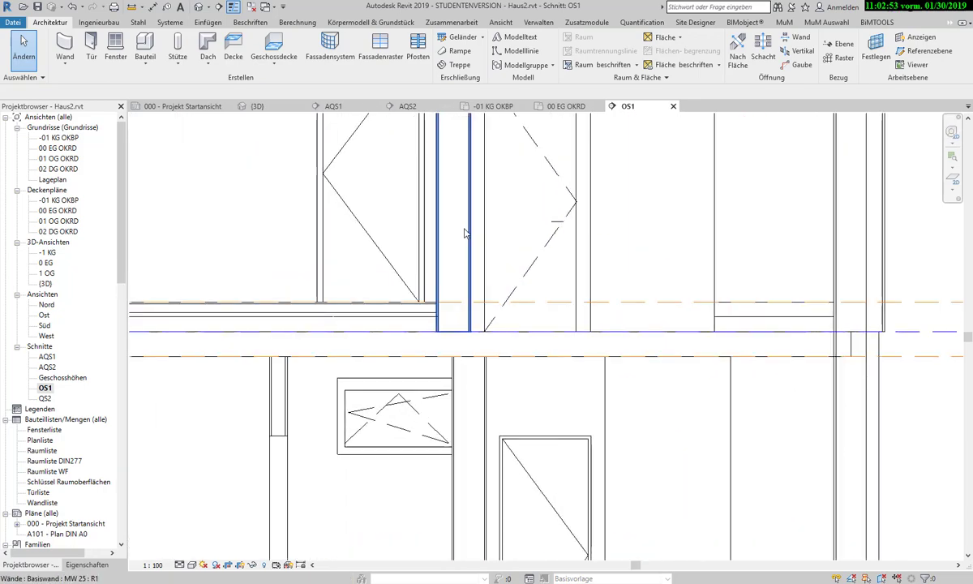
{"action": "scroll", "coordinate": [466, 232], "scroll_direction": "up", "scroll_amount": 1}
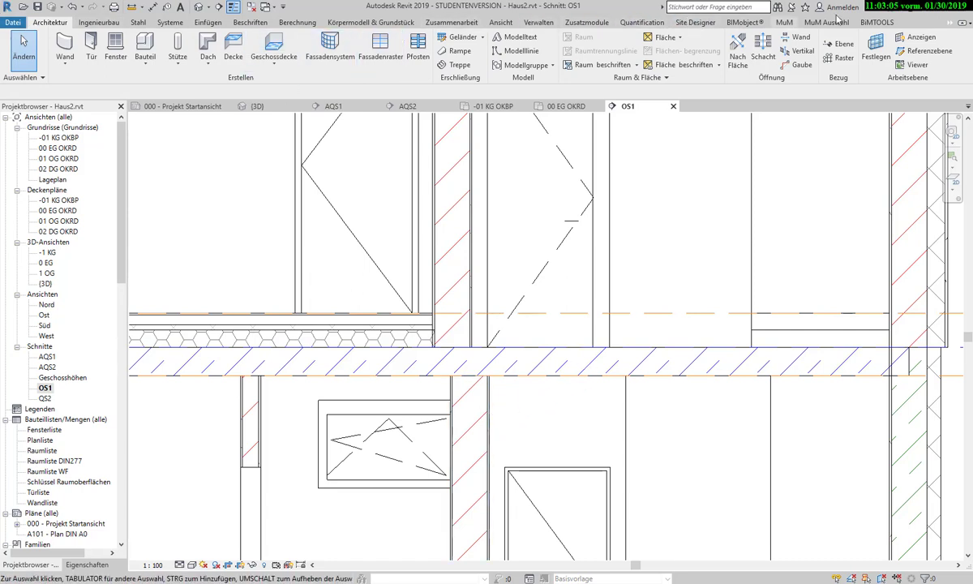
{"action": "mouse_move", "coordinate": [951, 22]}
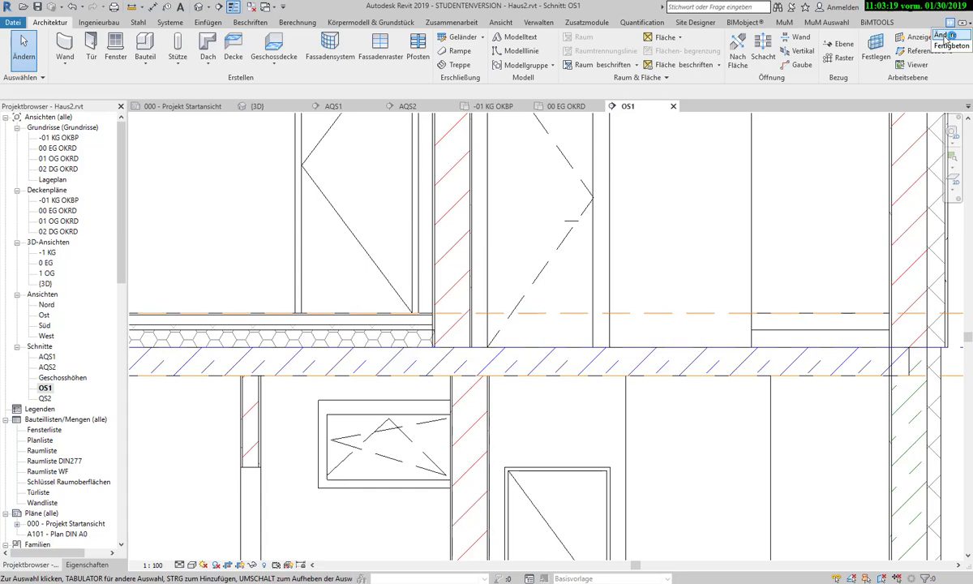
{"action": "left_click", "coordinate": [946, 37]}
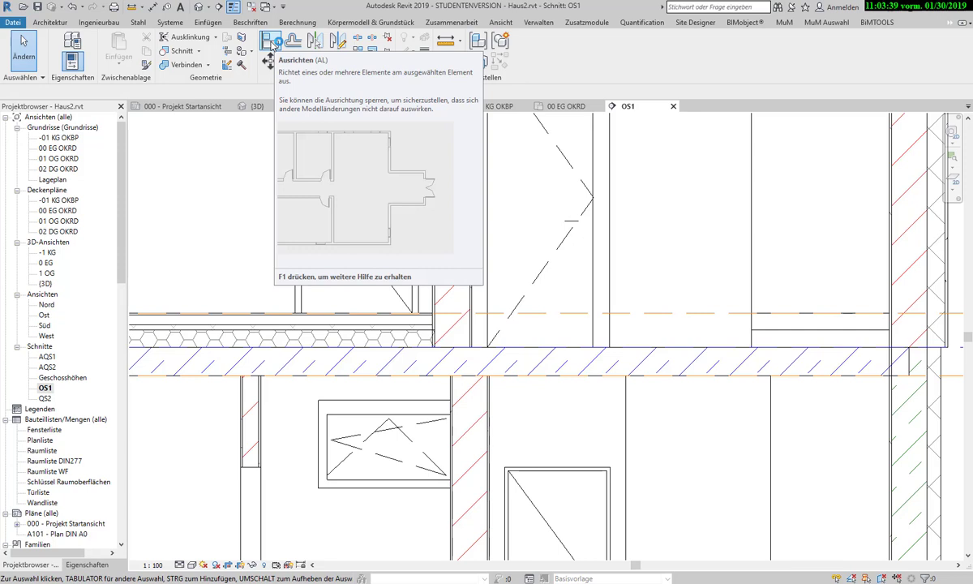
Start Ausrichten with Mehrfachausrichtung ticked and open the Bevorzugen wall-reference dropdown
{"action": "left_click", "coordinate": [271, 42]}
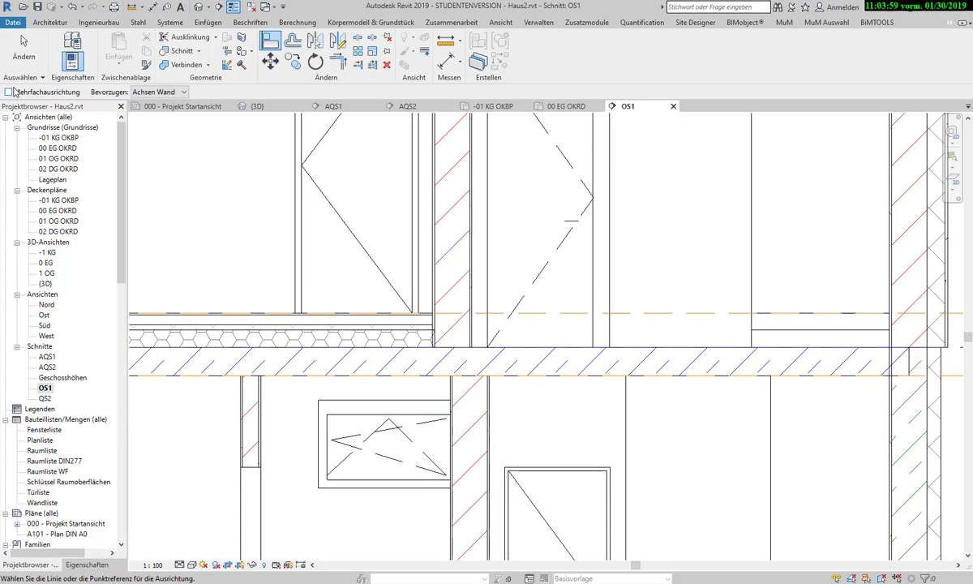
{"action": "left_click", "coordinate": [10, 92]}
{"action": "left_click", "coordinate": [183, 93]}
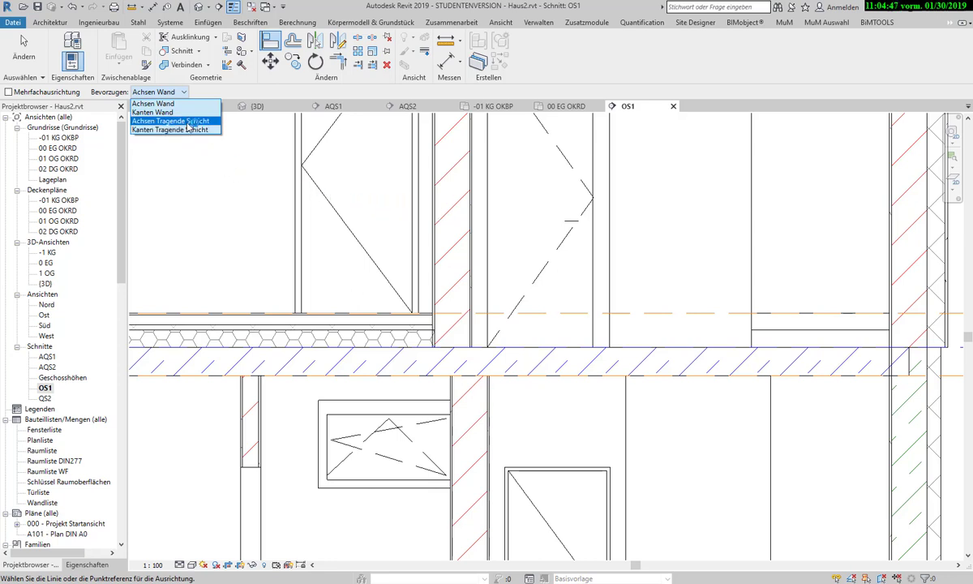
{"action": "scroll", "coordinate": [240, 219], "scroll_direction": "down", "scroll_amount": 2}
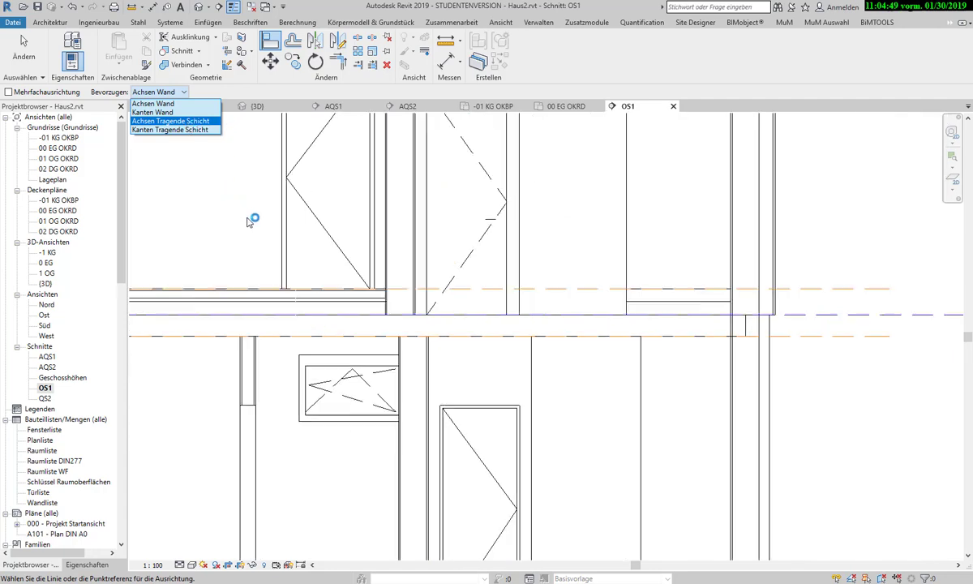
{"action": "scroll", "coordinate": [240, 223], "scroll_direction": "down", "scroll_amount": 1}
{"action": "scroll", "coordinate": [632, 405], "scroll_direction": "up", "scroll_amount": 2}
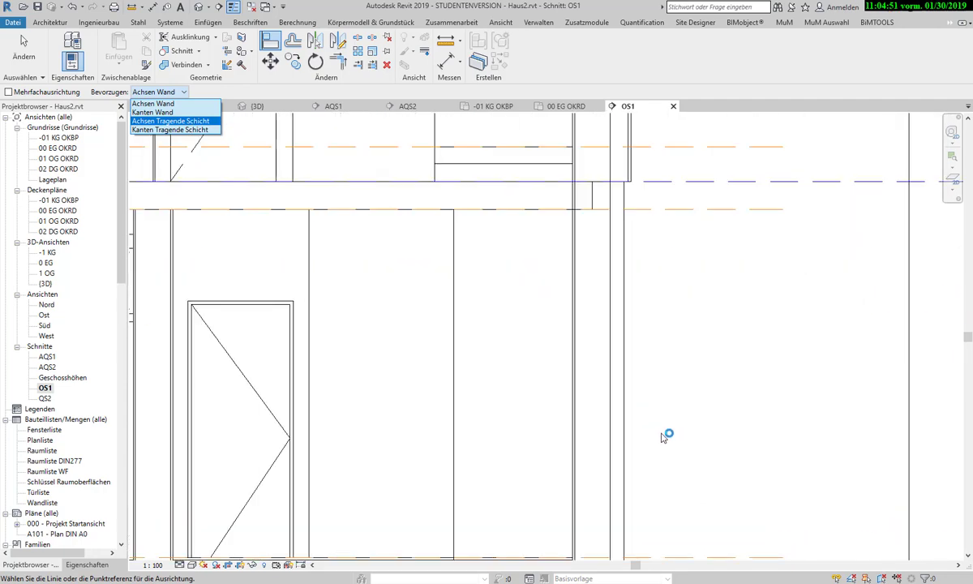
{"action": "scroll", "coordinate": [600, 398], "scroll_direction": "up", "scroll_amount": 2}
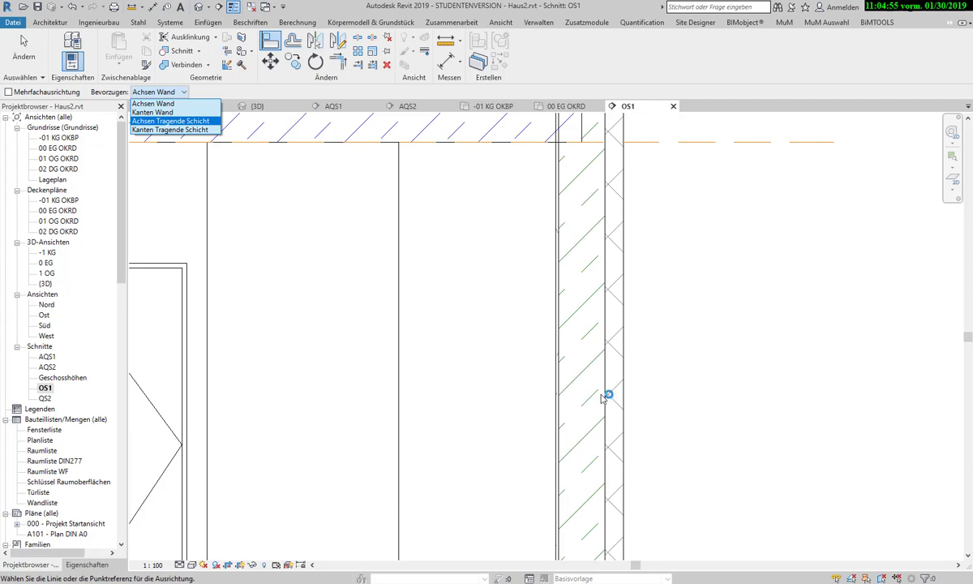
{"action": "key", "text": "Up"}
{"action": "key", "text": "Up"}
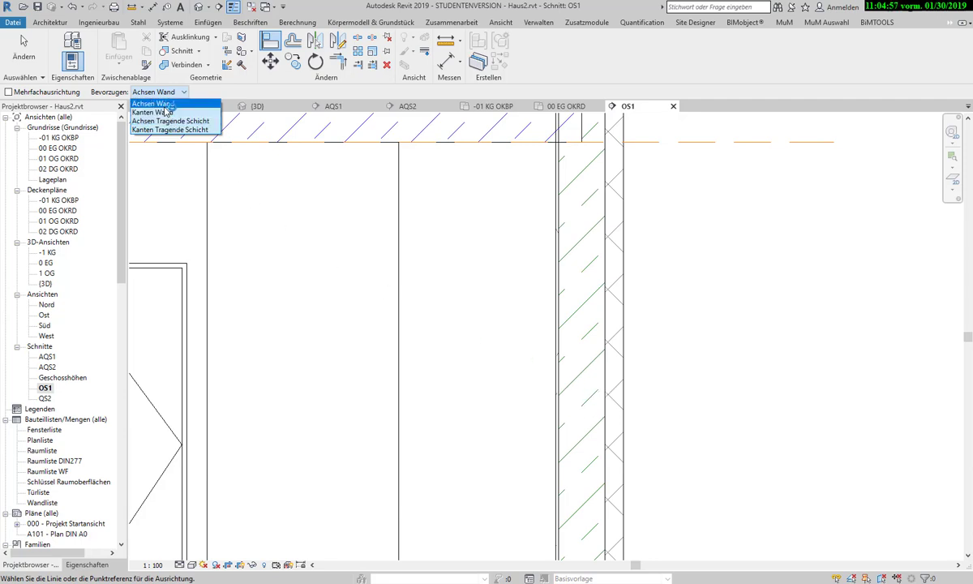
{"action": "key", "text": "End"}
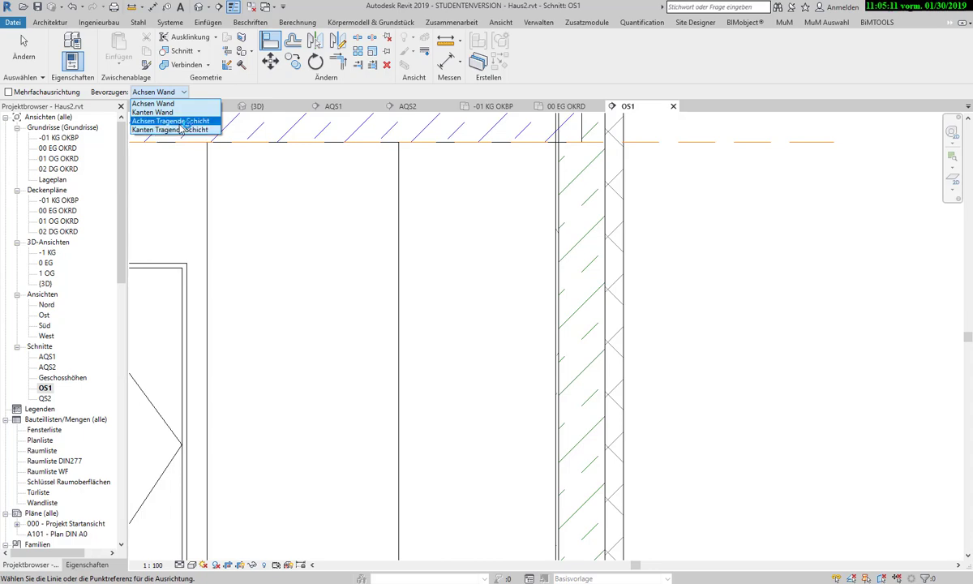
{"action": "scroll", "coordinate": [372, 315], "scroll_direction": "down", "scroll_amount": 2}
{"action": "scroll", "coordinate": [324, 343], "scroll_direction": "down", "scroll_amount": 2}
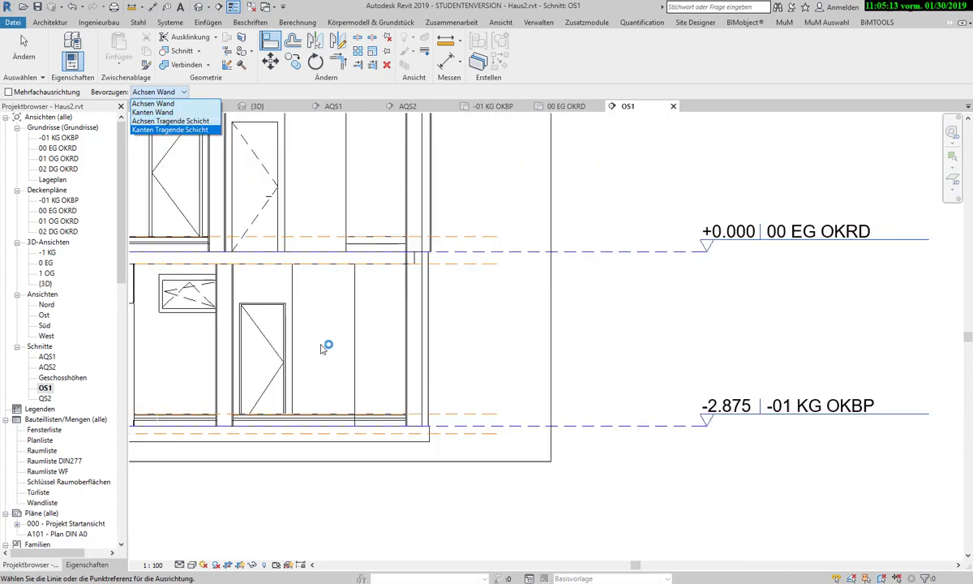
{"action": "scroll", "coordinate": [205, 270], "scroll_direction": "up", "scroll_amount": 3}
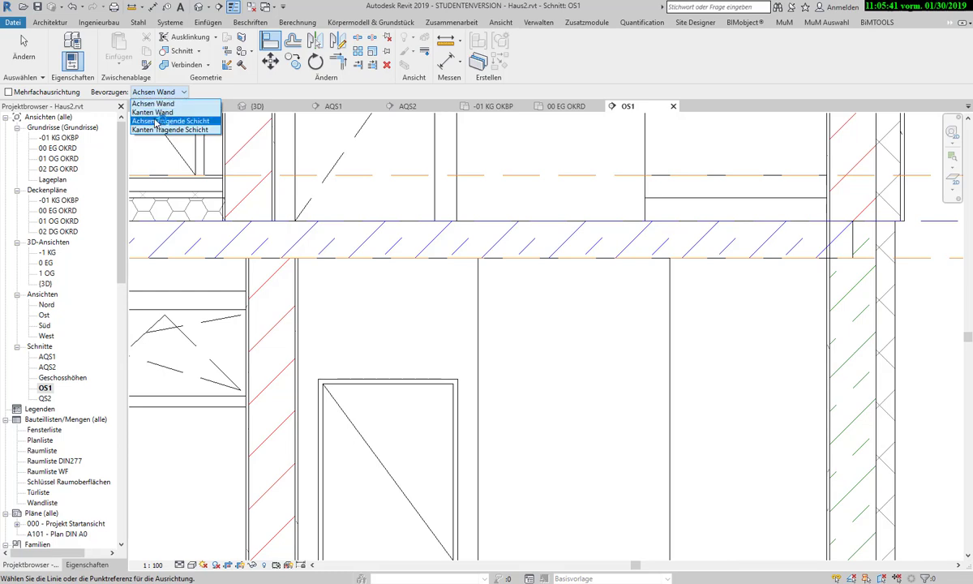
Set Bevorzugen to Achsen Tragende Schicht, then bring the basement and ground-floor walls into view
{"action": "left_click", "coordinate": [150, 121]}
{"action": "scroll", "coordinate": [316, 264], "scroll_direction": "down", "scroll_amount": 2}
{"action": "mouse_move", "coordinate": [402, 274]}
{"action": "middle_mouse_down"}
{"action": "mouse_move", "coordinate": [404, 369]}
{"action": "mouse_move", "coordinate": [347, 326]}
{"action": "middle_mouse_up"}
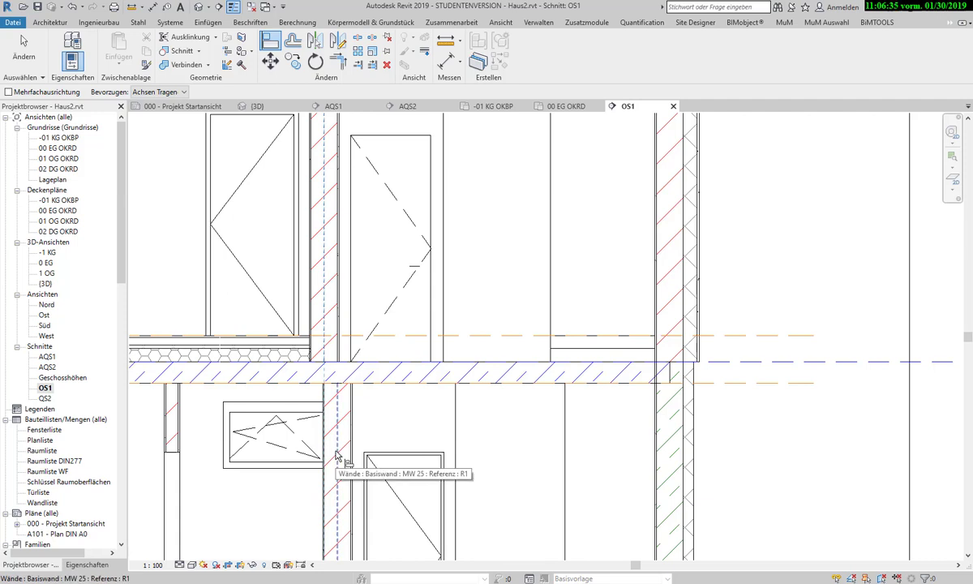
Align the basement wall and door edge to the upper-floor reference lines, then exit Align
{"action": "left_click", "coordinate": [337, 454]}
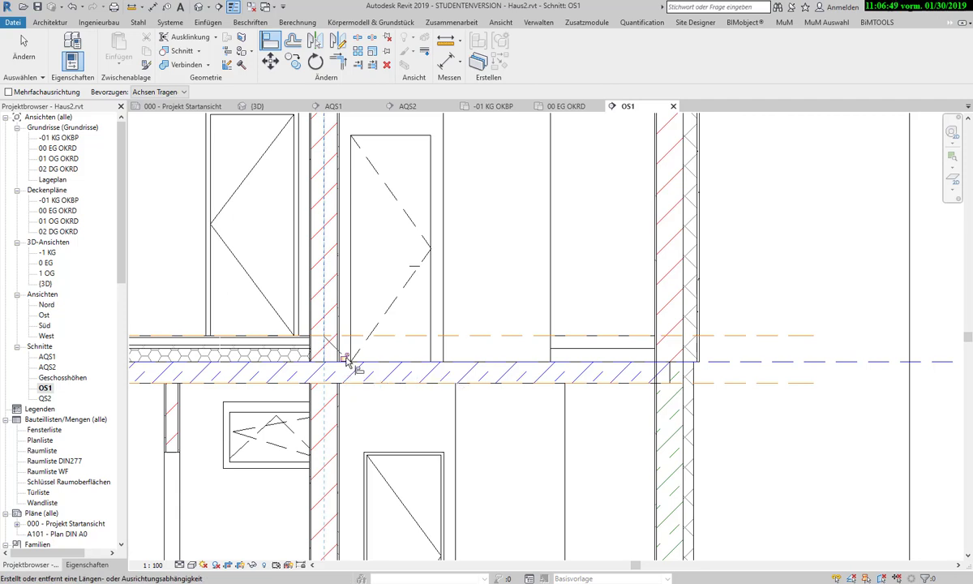
{"action": "left_click", "coordinate": [327, 335]}
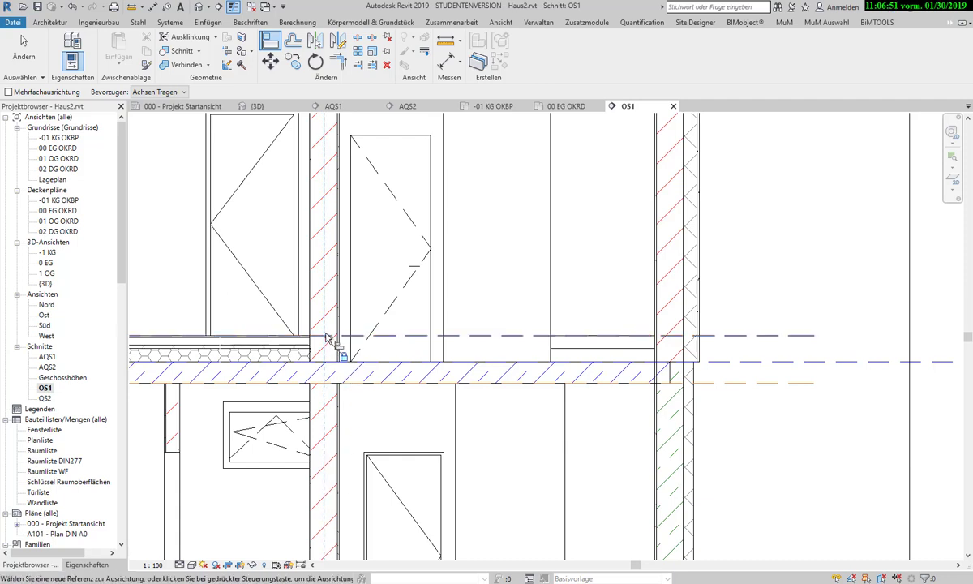
{"action": "key", "text": "Escape"}
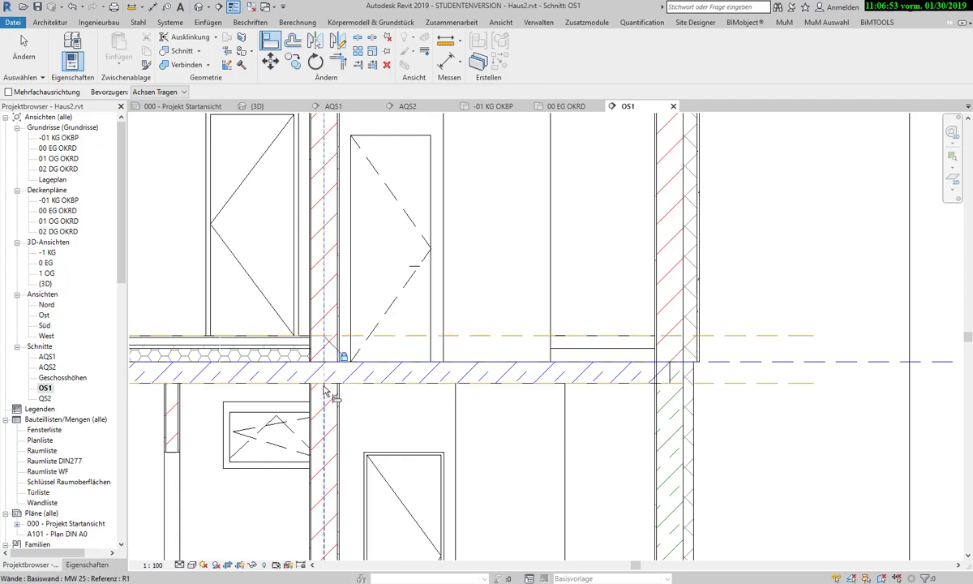
{"action": "left_click", "coordinate": [277, 319]}
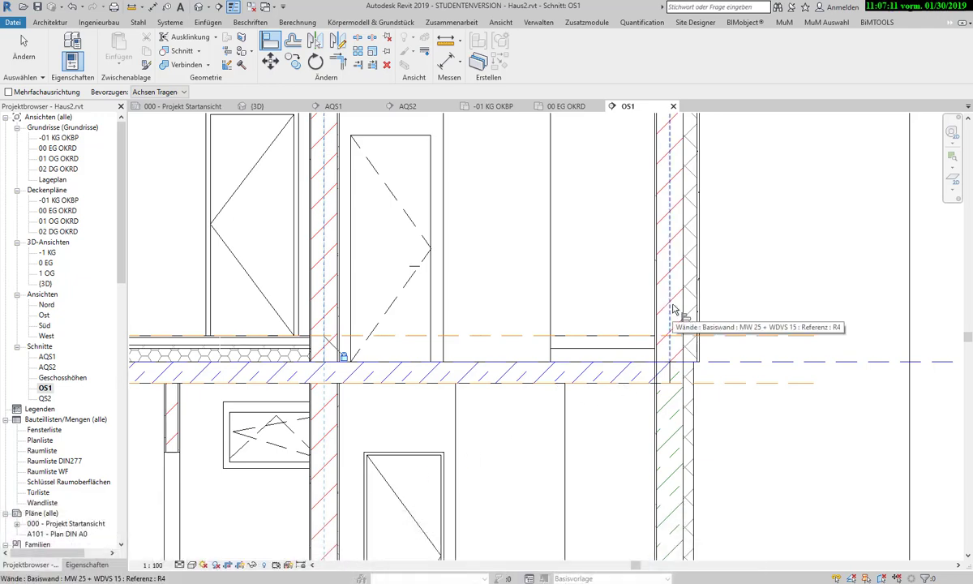
{"action": "left_click", "coordinate": [8, 93]}
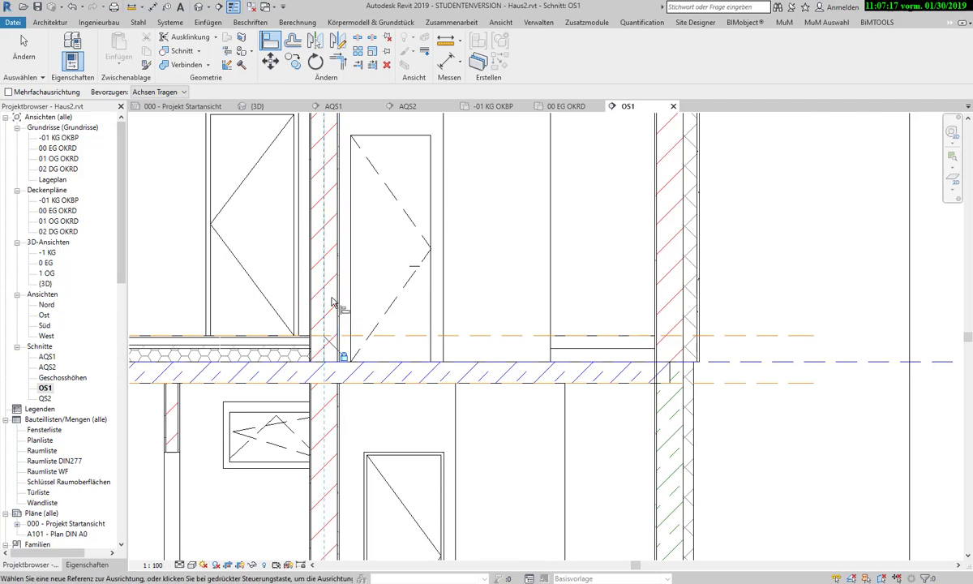
{"action": "scroll", "coordinate": [499, 415], "scroll_direction": "down", "scroll_amount": 2}
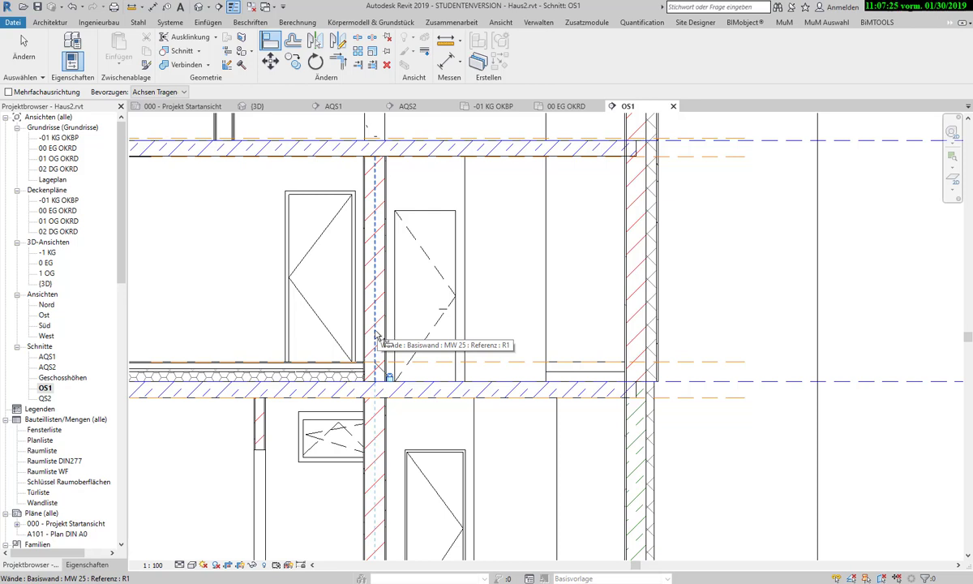
{"action": "left_click", "coordinate": [24, 49]}
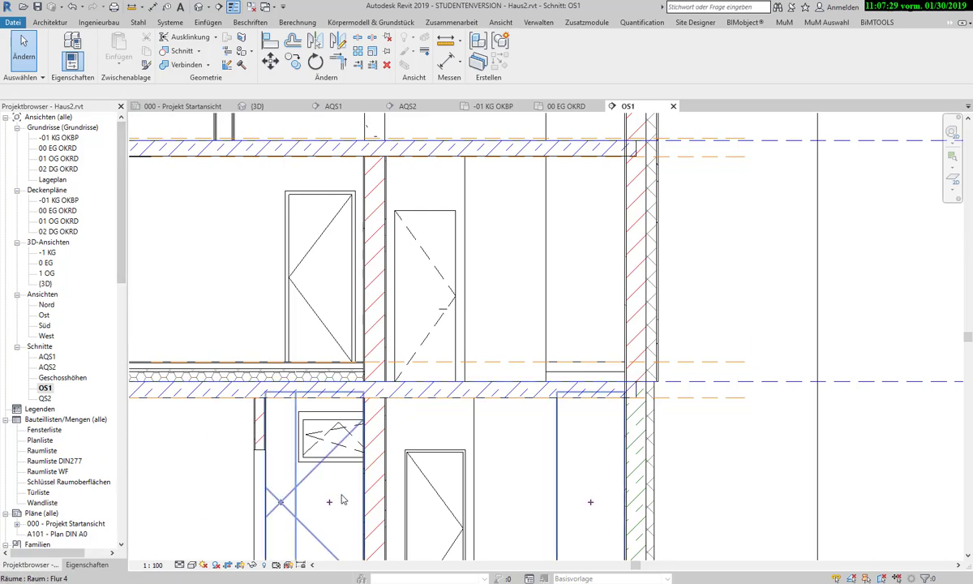
{"action": "middle_click_drag", "start_coordinate": [312, 282], "coordinate": [362, 355]}
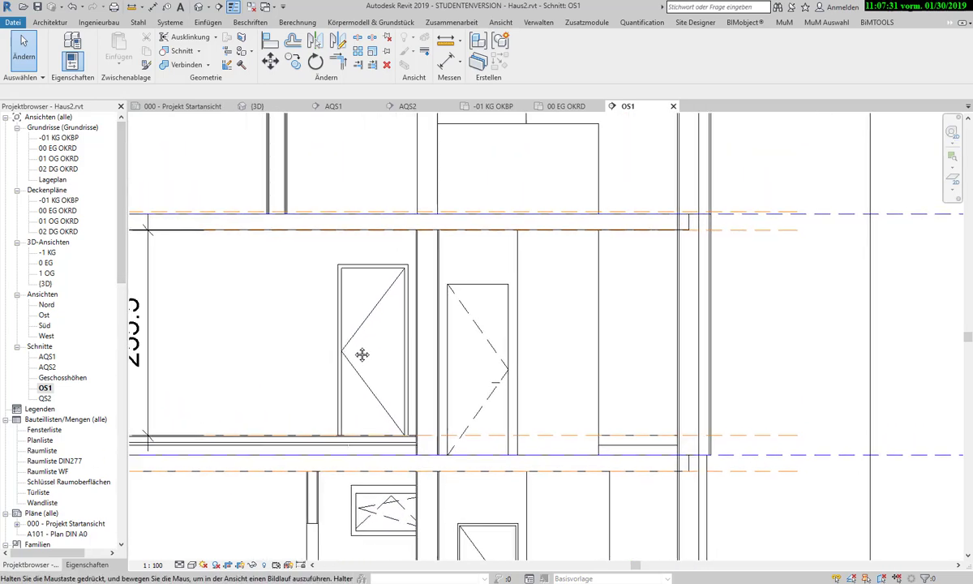
Move the hatched basement wall 20 to the right, then undo twice
{"action": "middle_click_drag", "start_coordinate": [426, 478], "coordinate": [435, 355]}
{"action": "scroll", "coordinate": [437, 381], "scroll_direction": "down", "scroll_amount": 2}
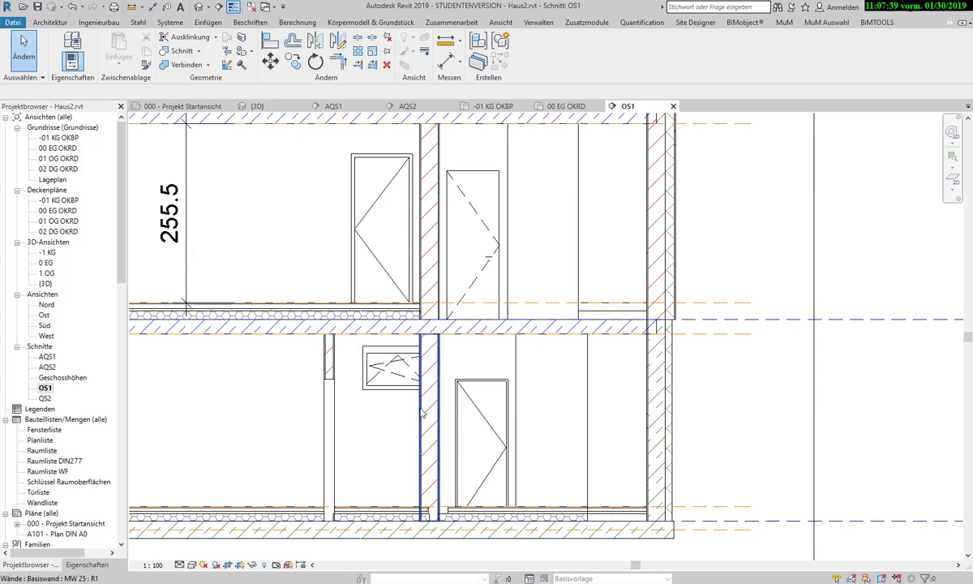
{"action": "left_click", "coordinate": [424, 409]}
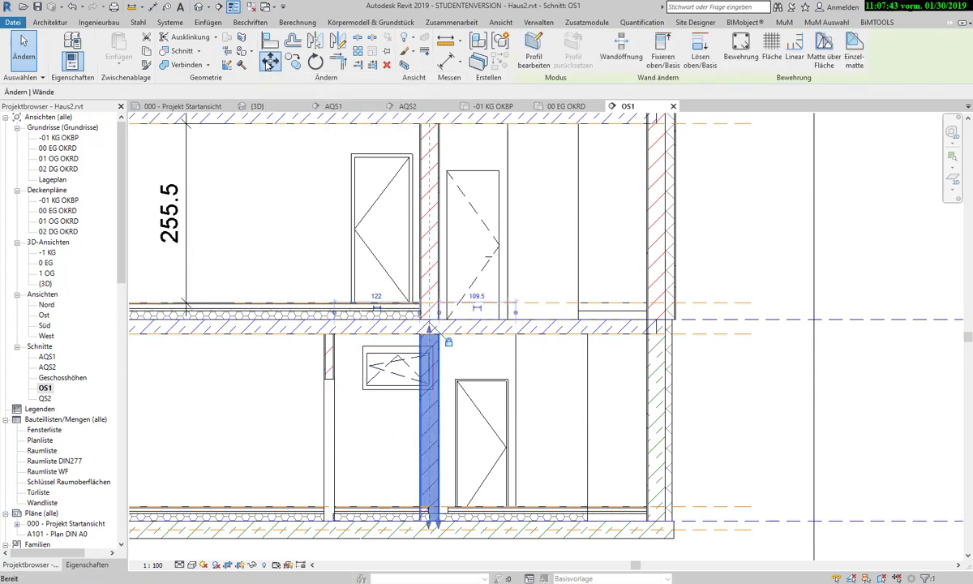
{"action": "left_click", "coordinate": [268, 65]}
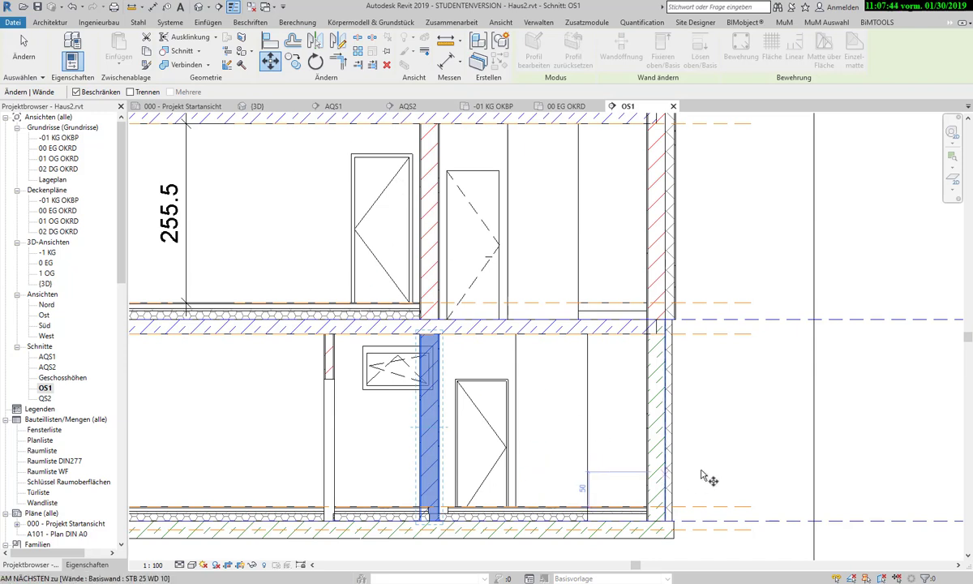
{"action": "left_click", "coordinate": [718, 413]}
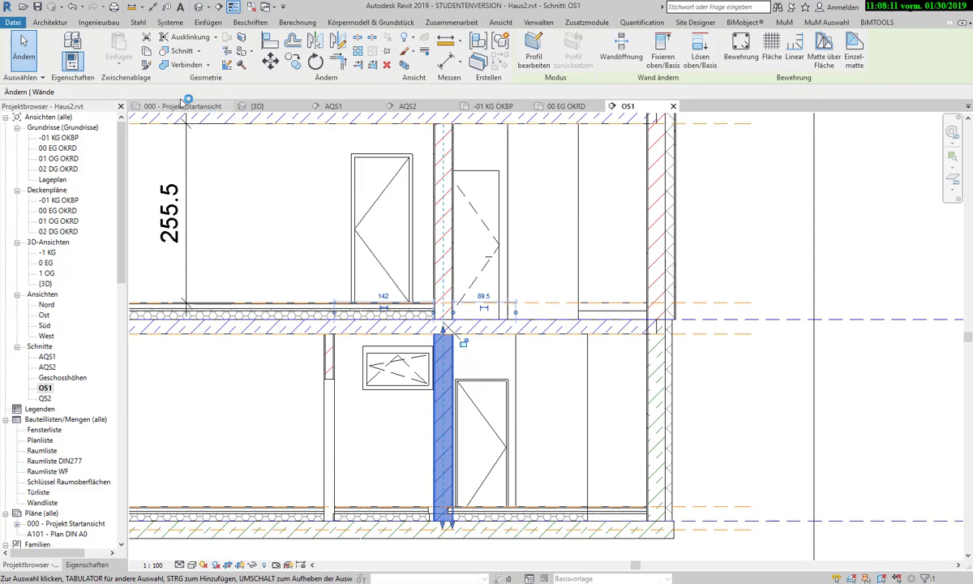
{"action": "left_click", "coordinate": [72, 6]}
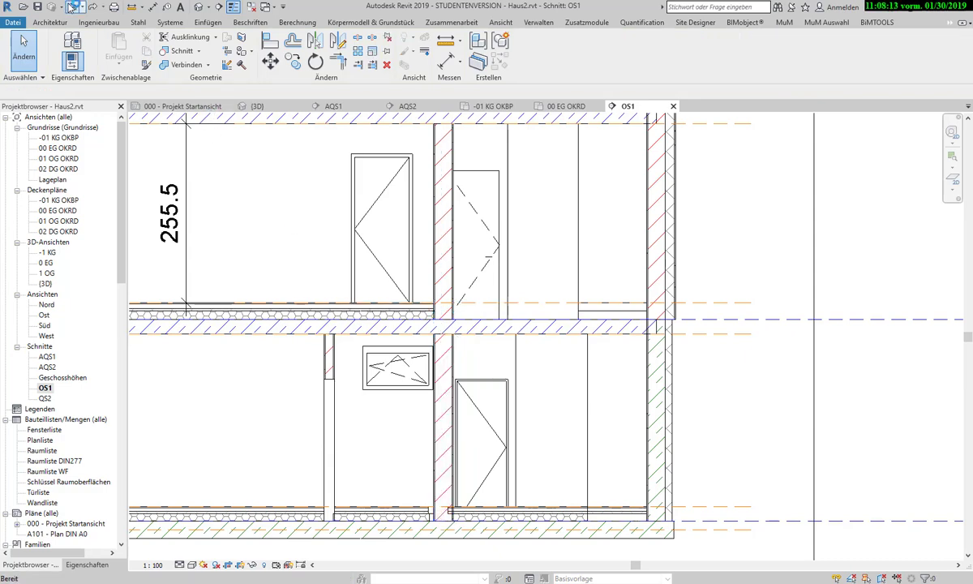
{"action": "left_click", "coordinate": [72, 6]}
Undo two more edits so the basement wall sits offset right of the wall above
{"action": "left_click", "coordinate": [73, 6]}
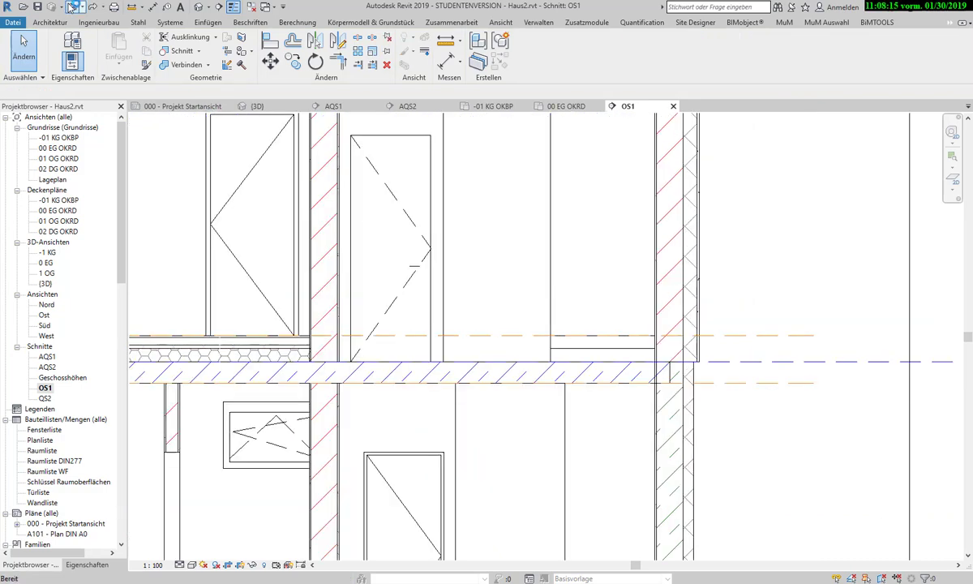
{"action": "left_click", "coordinate": [73, 6]}
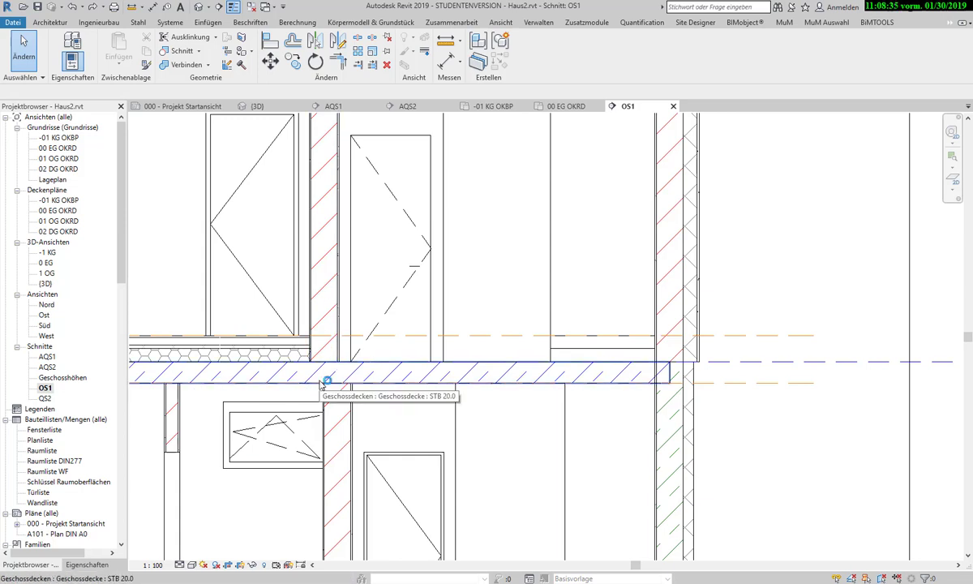
Switch to the -01 KG OKBP basement floor plan and zoom to fit the rooms
{"action": "left_click", "coordinate": [501, 108]}
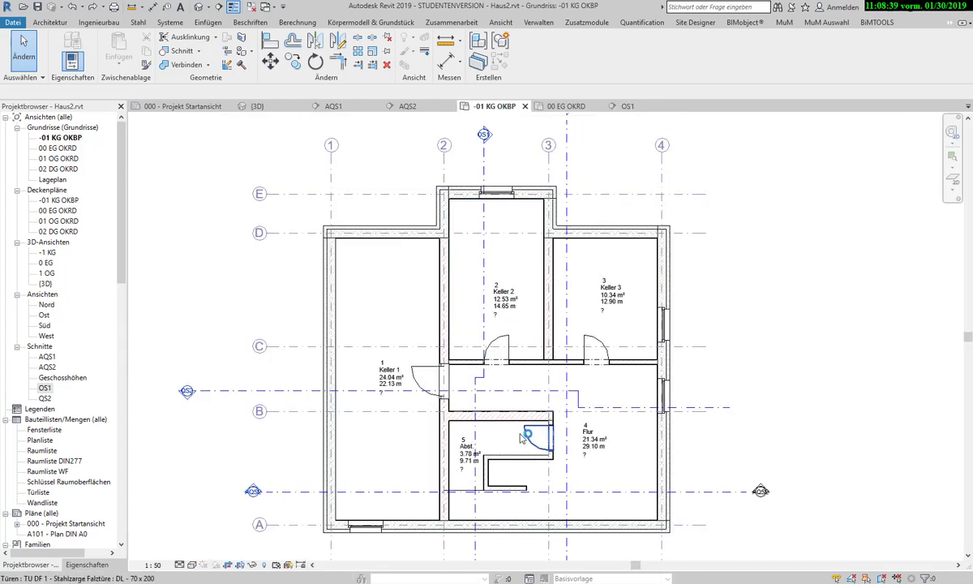
{"action": "scroll", "coordinate": [523, 436], "scroll_direction": "up", "scroll_amount": 3}
{"action": "scroll", "coordinate": [519, 438], "scroll_direction": "down", "scroll_amount": 1}
{"action": "scroll", "coordinate": [508, 381], "scroll_direction": "down", "scroll_amount": 1}
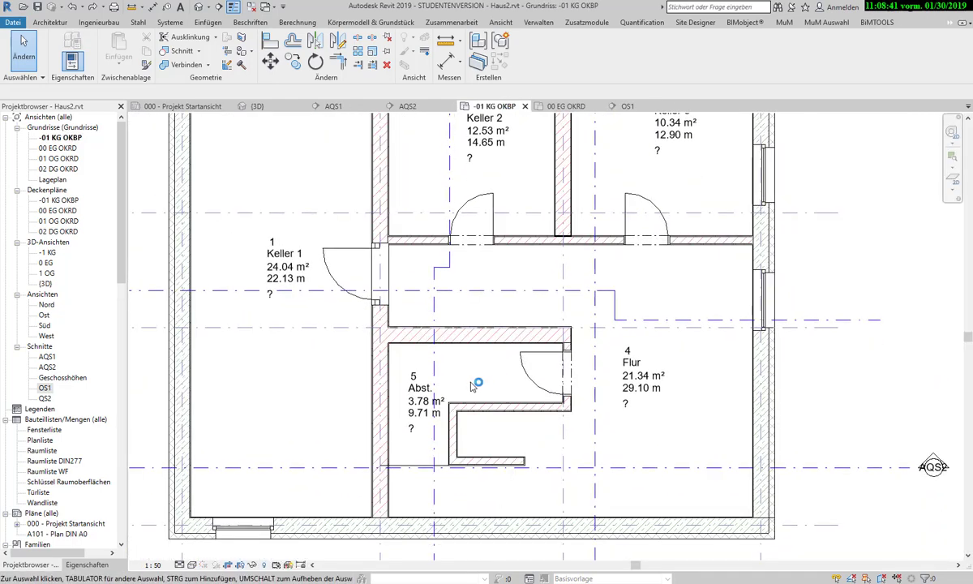
{"action": "scroll", "coordinate": [462, 383], "scroll_direction": "down", "scroll_amount": 1}
{"action": "scroll", "coordinate": [463, 383], "scroll_direction": "down", "scroll_amount": 1}
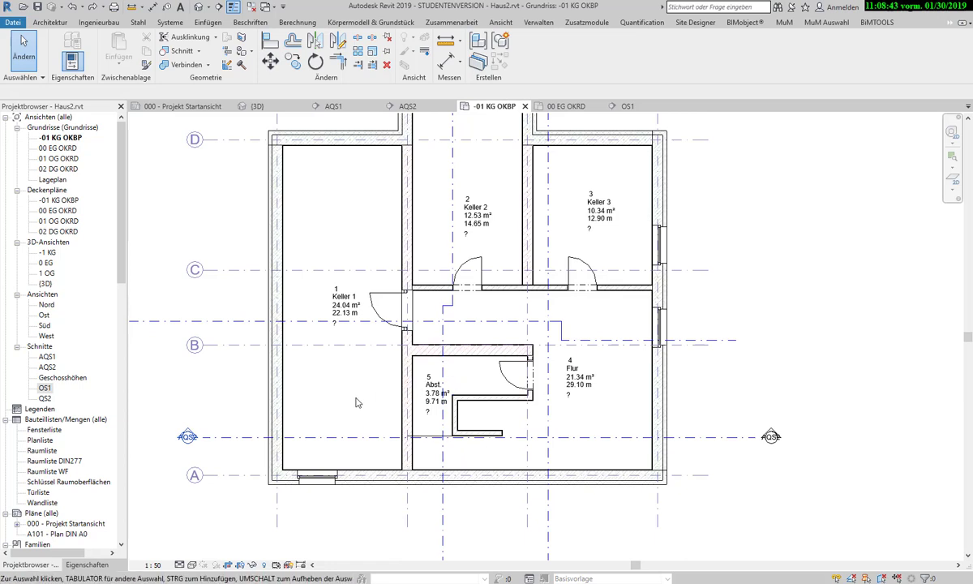
Hide the grid line category in the basement plan via grid B
{"action": "left_click", "coordinate": [224, 347]}
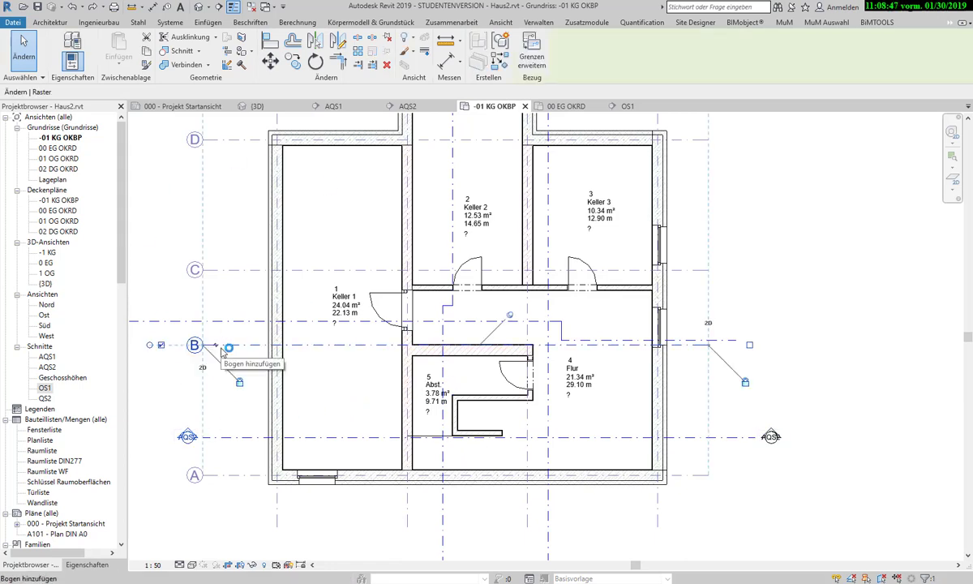
{"action": "right_click", "coordinate": [224, 348]}
{"action": "mouse_move", "coordinate": [276, 144]}
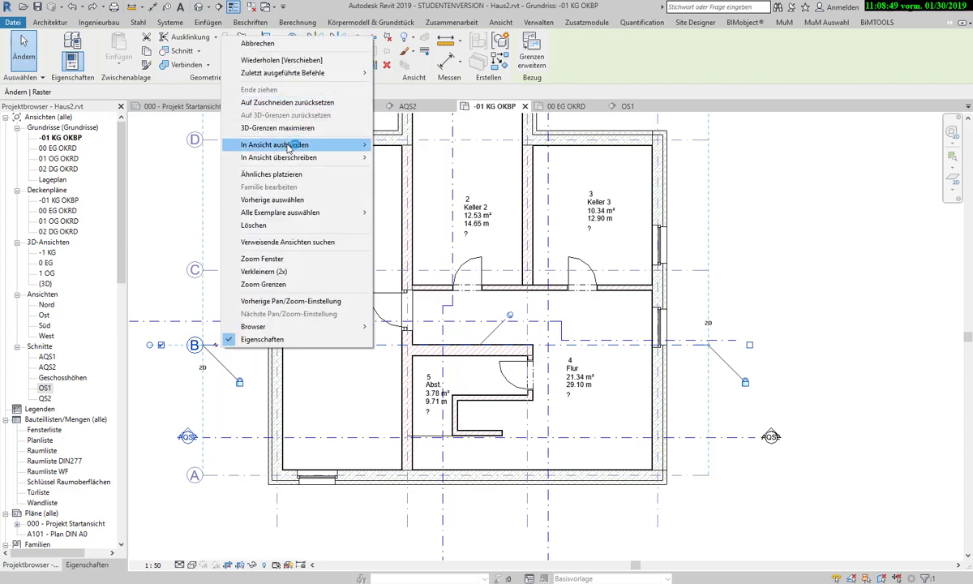
{"action": "left_click", "coordinate": [403, 158]}
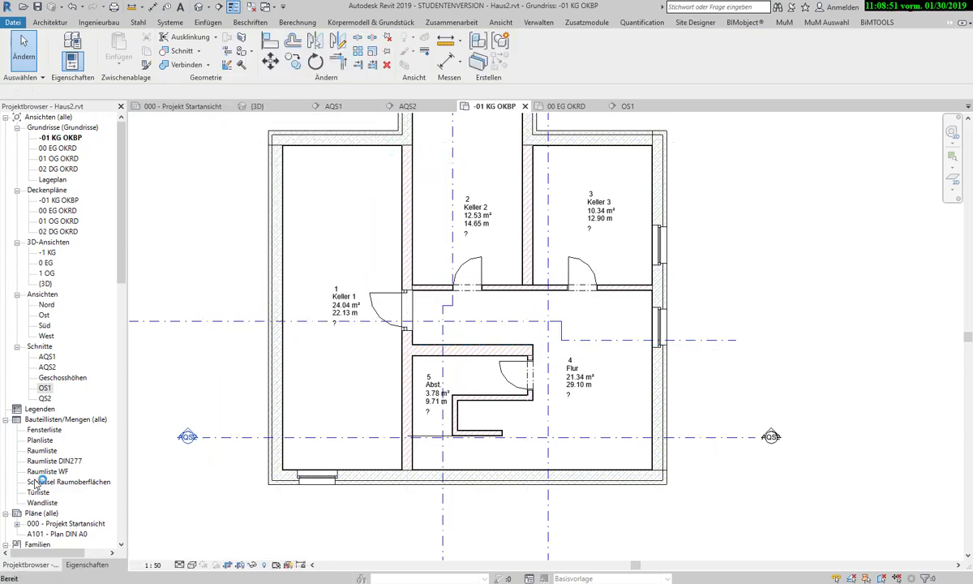
{"action": "scroll", "coordinate": [486, 333], "scroll_direction": "up", "scroll_amount": 2}
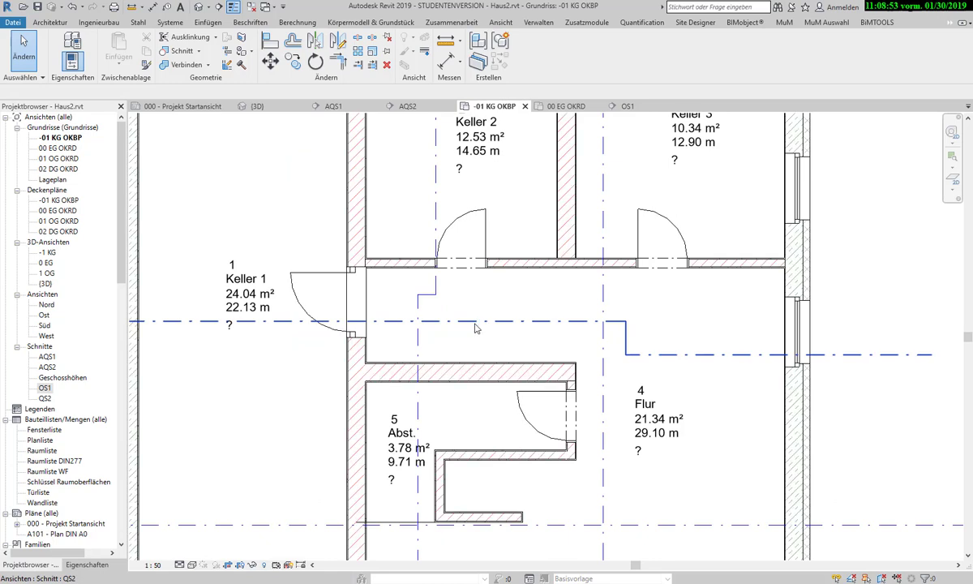
{"action": "scroll", "coordinate": [478, 327], "scroll_direction": "up", "scroll_amount": 1}
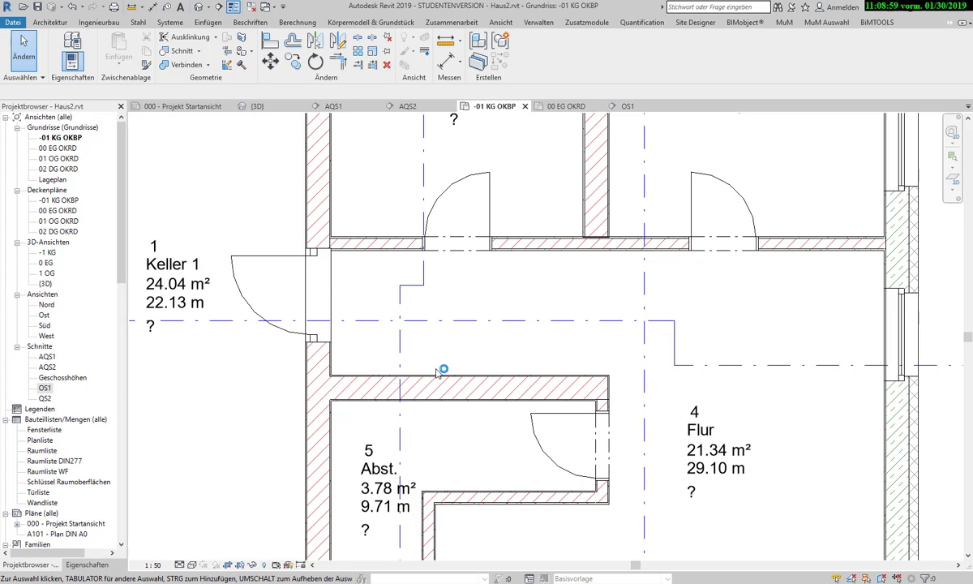
{"action": "scroll", "coordinate": [417, 399], "scroll_direction": "down", "scroll_amount": 1}
{"action": "scroll", "coordinate": [417, 401], "scroll_direction": "down", "scroll_amount": 2}
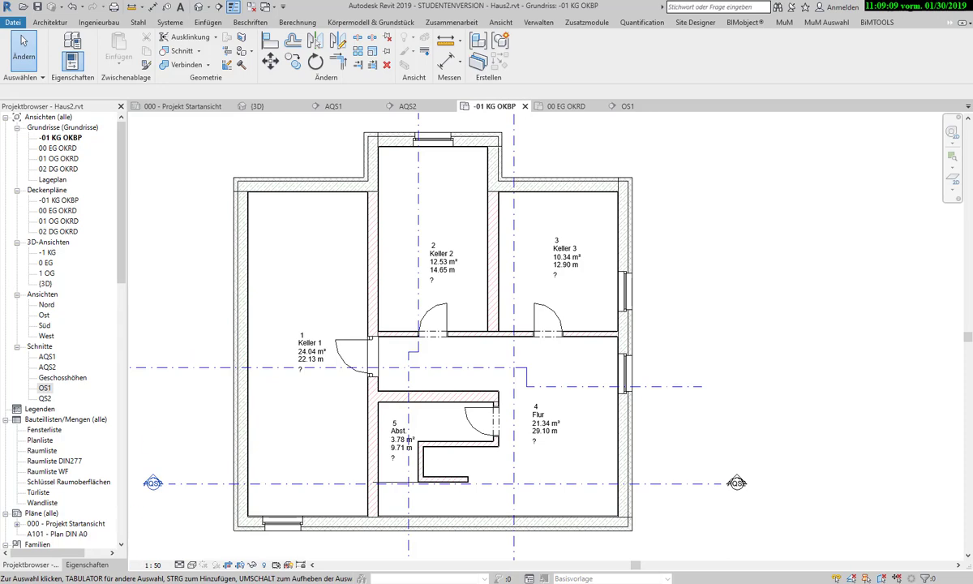
Set the plan's underlay to base 00 EG OKRD, top Unbegrenzt, oriented Nach unten
{"action": "left_click", "coordinate": [87, 565]}
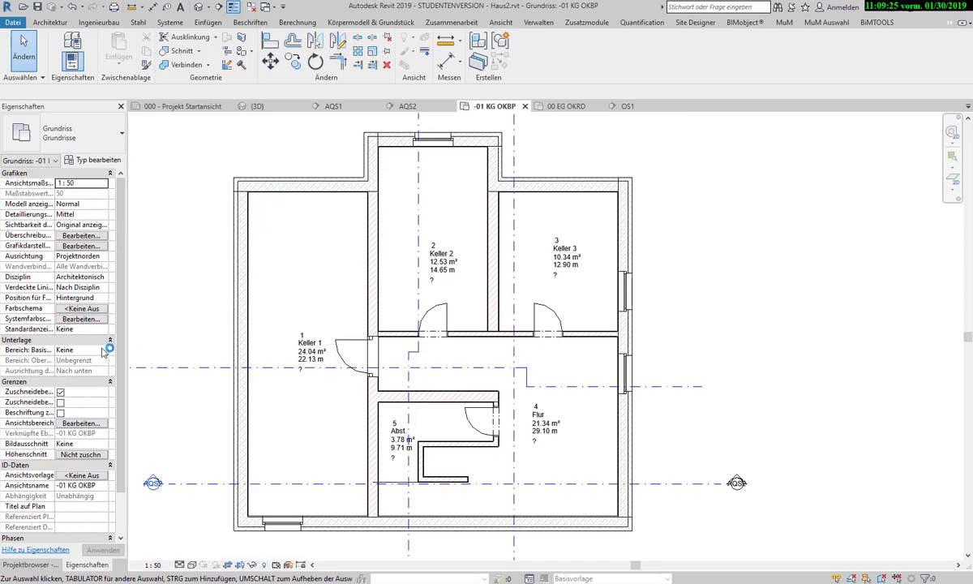
{"action": "left_click", "coordinate": [103, 350]}
{"action": "left_click", "coordinate": [85, 360]}
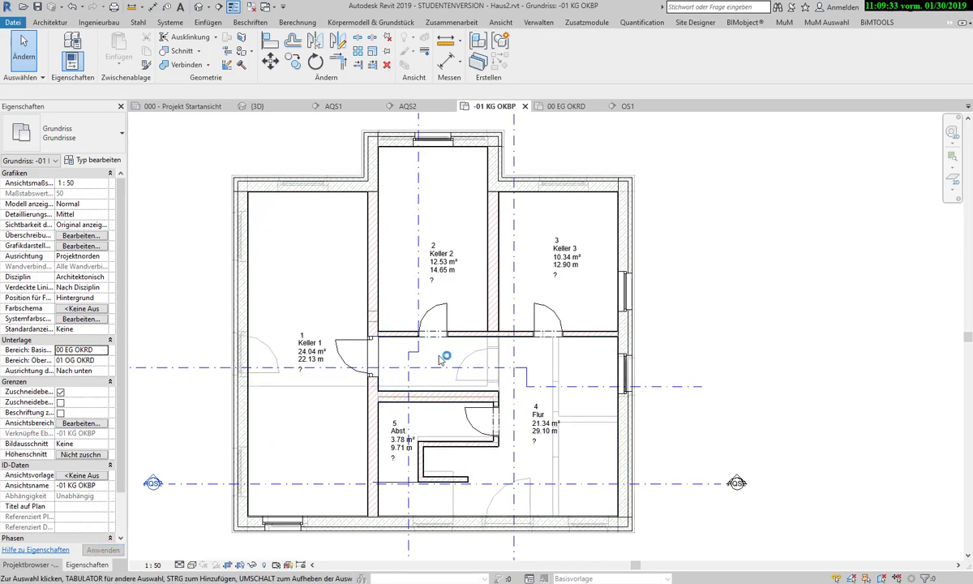
{"action": "scroll", "coordinate": [438, 356], "scroll_direction": "up", "scroll_amount": 3}
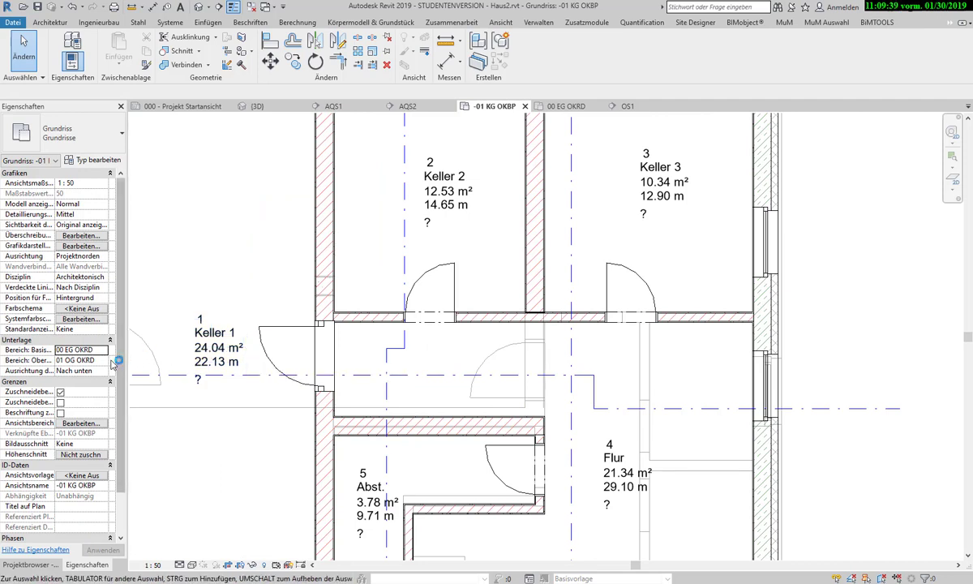
{"action": "left_click", "coordinate": [103, 360]}
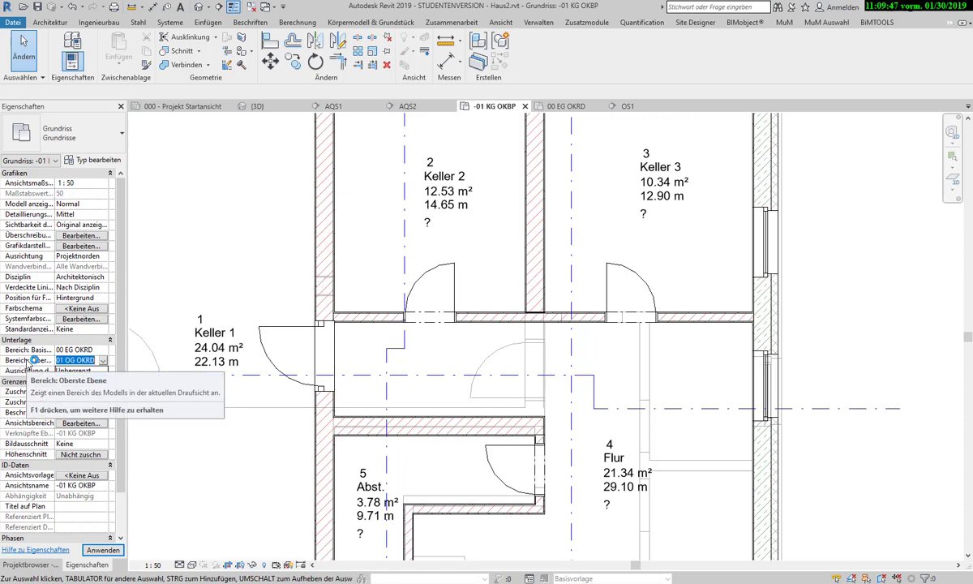
{"action": "left_click", "coordinate": [103, 360]}
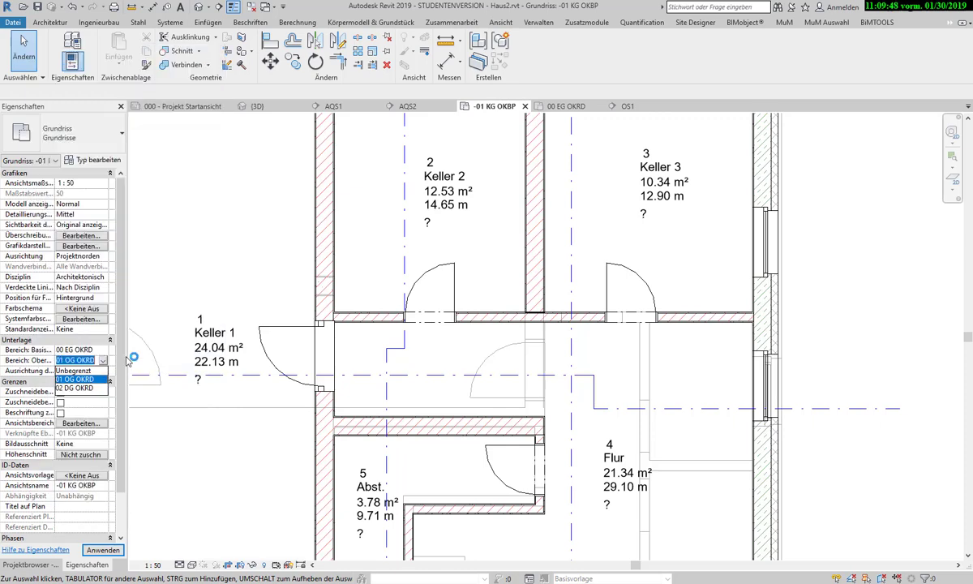
{"action": "left_click", "coordinate": [78, 371]}
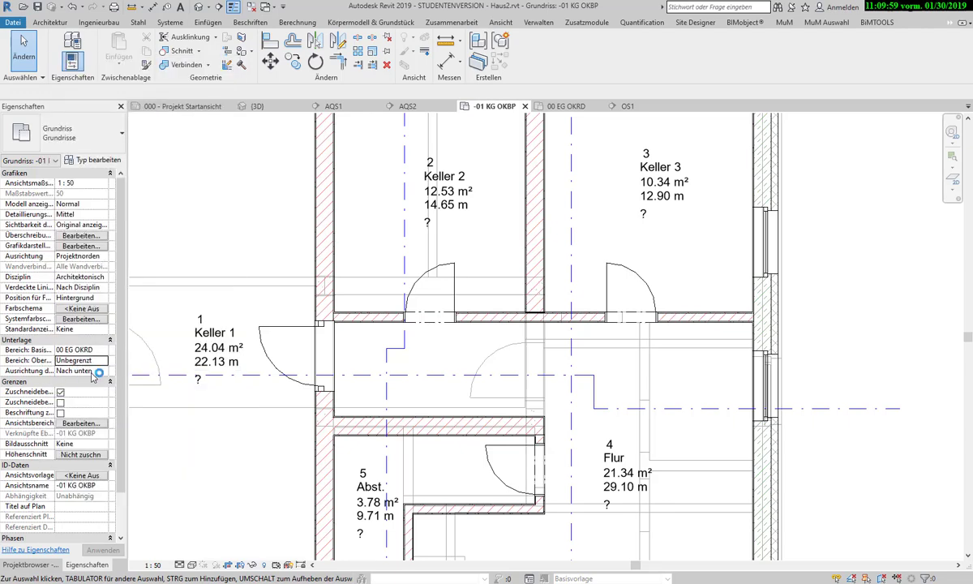
{"action": "left_click", "coordinate": [91, 371]}
{"action": "left_click", "coordinate": [103, 370]}
{"action": "left_click", "coordinate": [103, 371]}
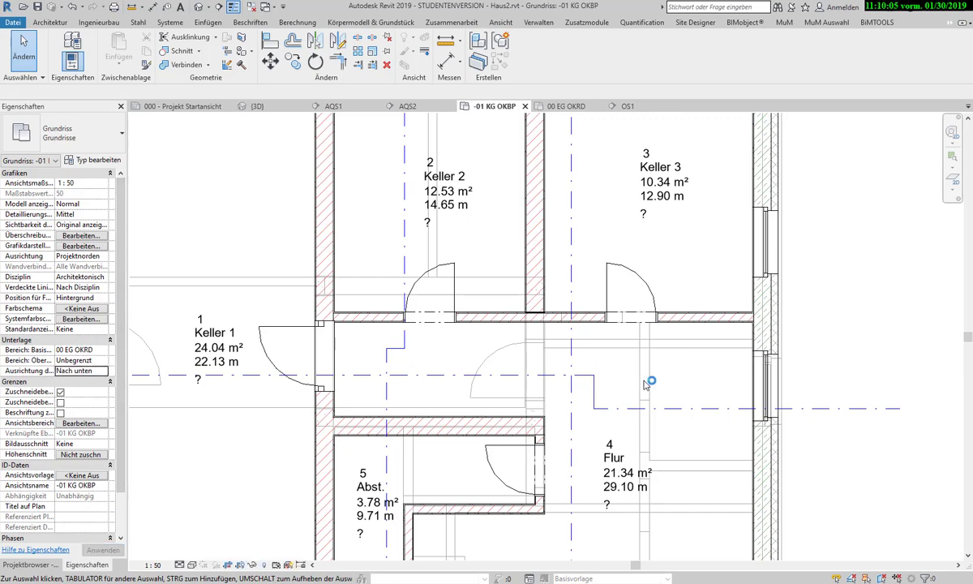
{"action": "scroll", "coordinate": [427, 436], "scroll_direction": "up", "scroll_amount": 3}
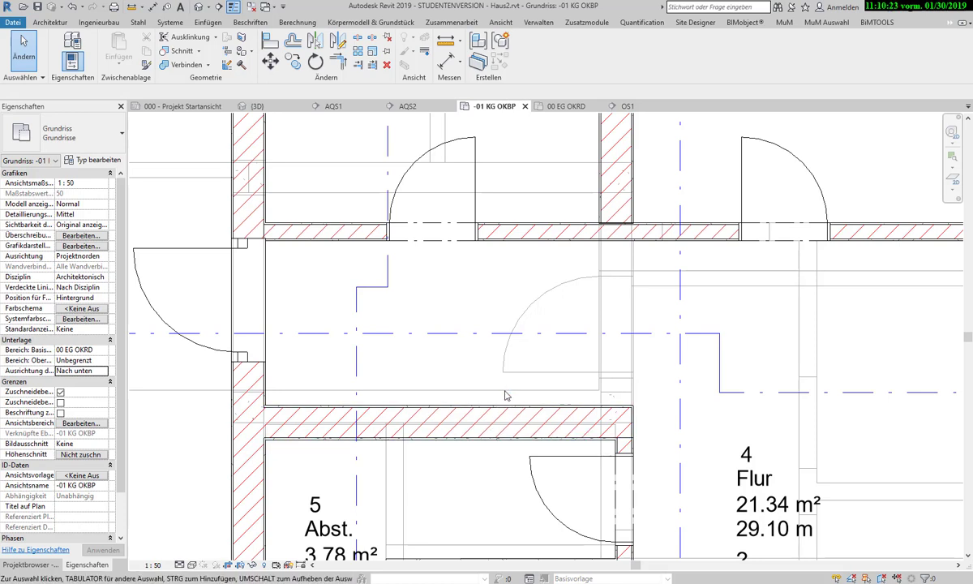
{"action": "scroll", "coordinate": [506, 398], "scroll_direction": "down", "scroll_amount": 1}
{"action": "scroll", "coordinate": [510, 401], "scroll_direction": "down", "scroll_amount": 1}
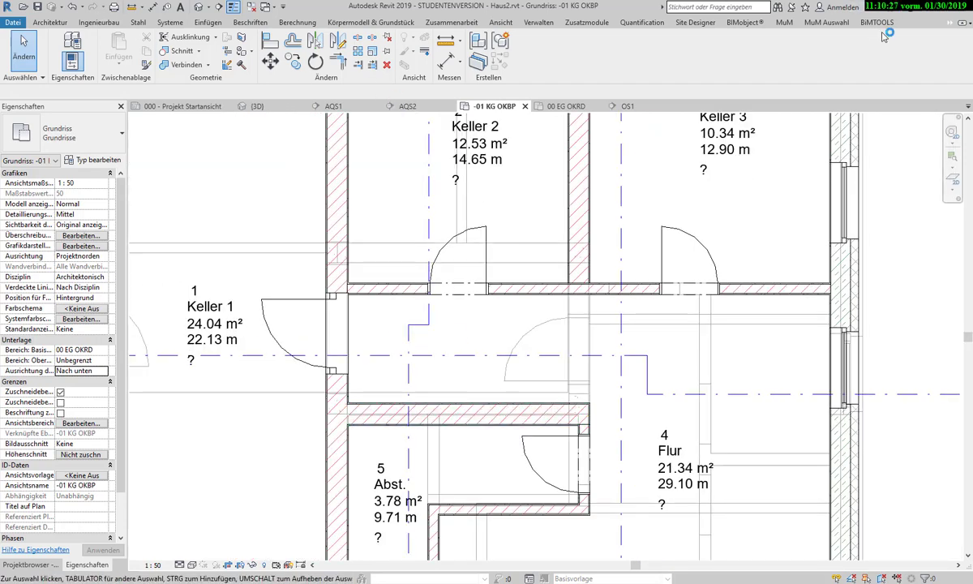
Start Align, test-align the corridor wall to the reference line, then undo it
{"action": "left_click", "coordinate": [950, 25]}
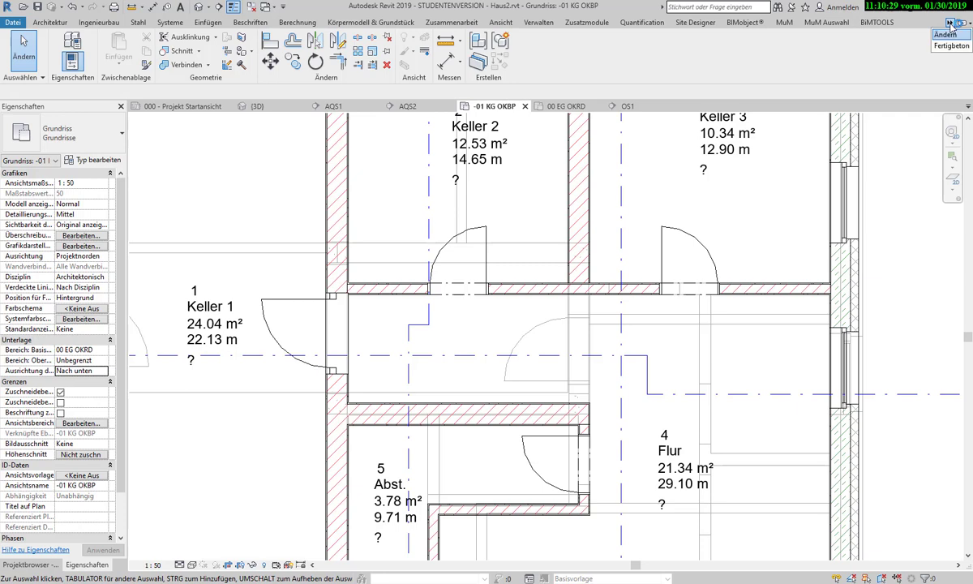
{"action": "left_click", "coordinate": [947, 36]}
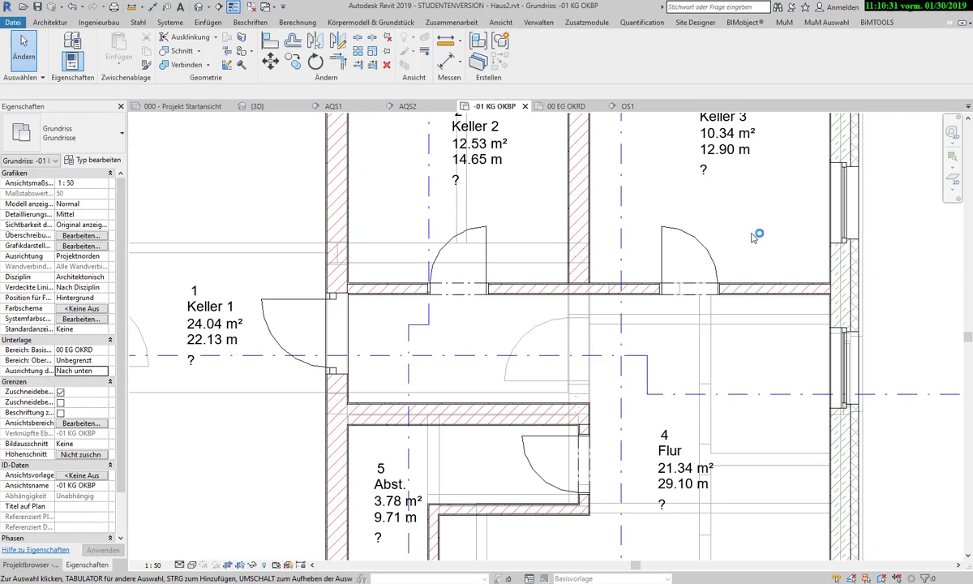
{"action": "left_click", "coordinate": [268, 42]}
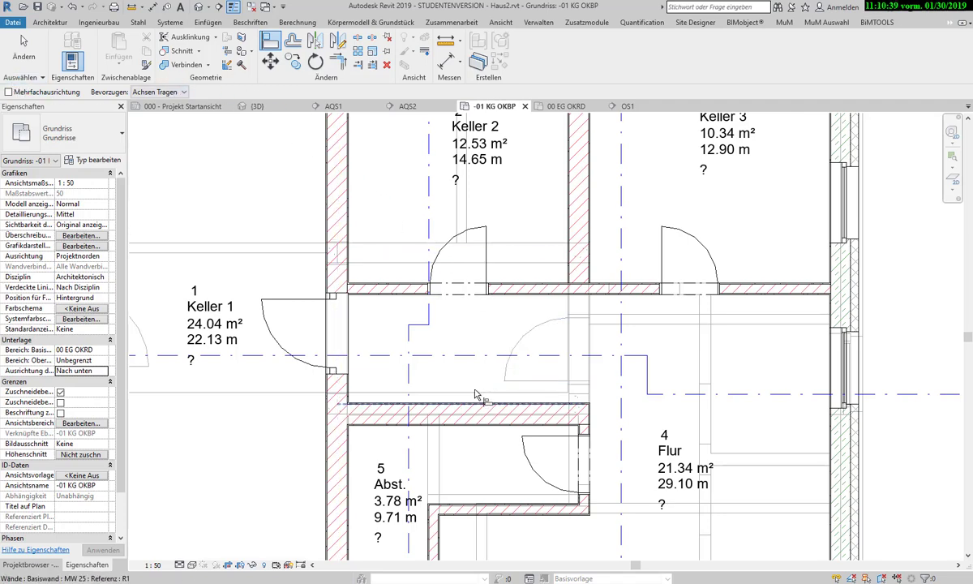
{"action": "scroll", "coordinate": [474, 396], "scroll_direction": "up", "scroll_amount": 3}
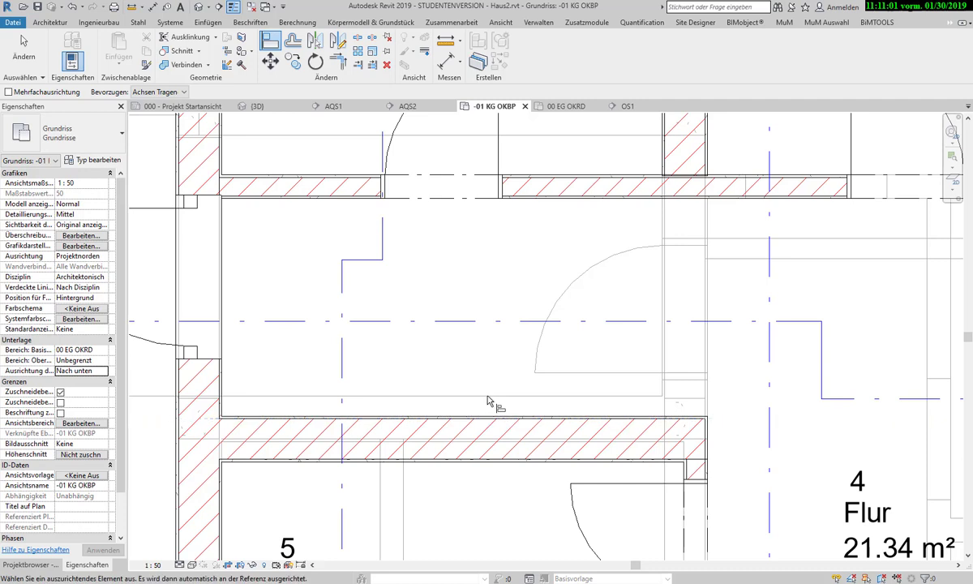
{"action": "left_click", "coordinate": [173, 463]}
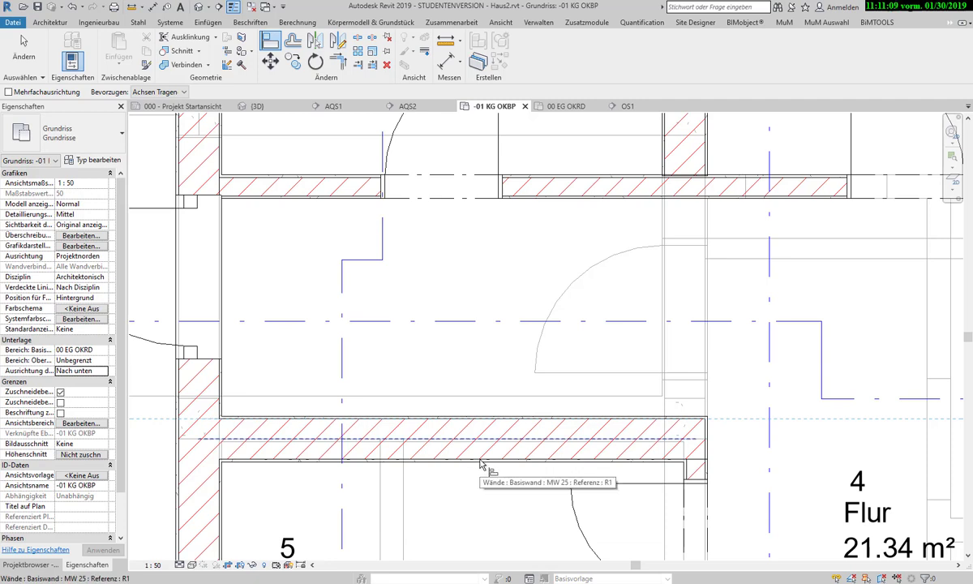
{"action": "left_click", "coordinate": [480, 462]}
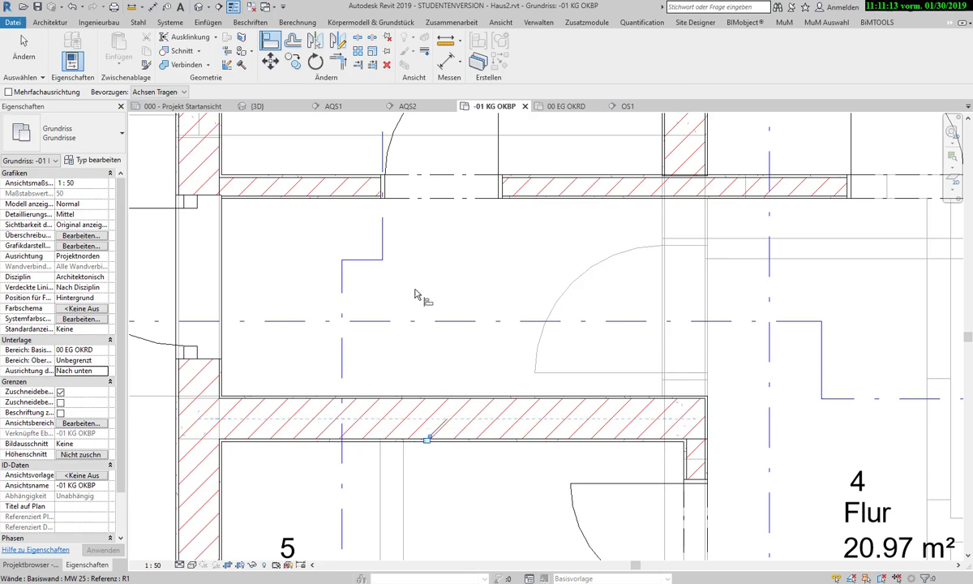
{"action": "left_click", "coordinate": [73, 8]}
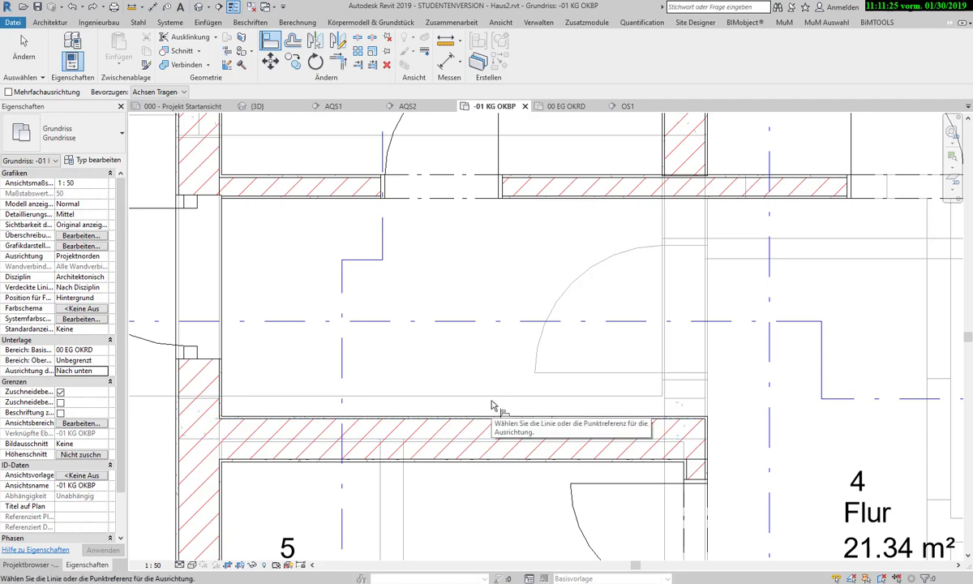
Try the Align wall-faces preference, then restart the Align command
{"action": "left_click", "coordinate": [490, 439]}
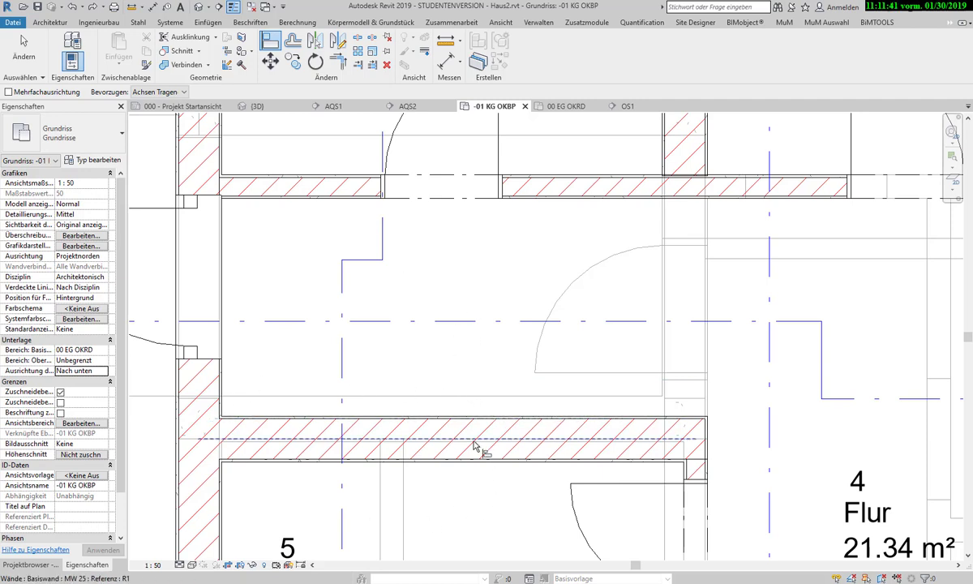
{"action": "left_click", "coordinate": [185, 92]}
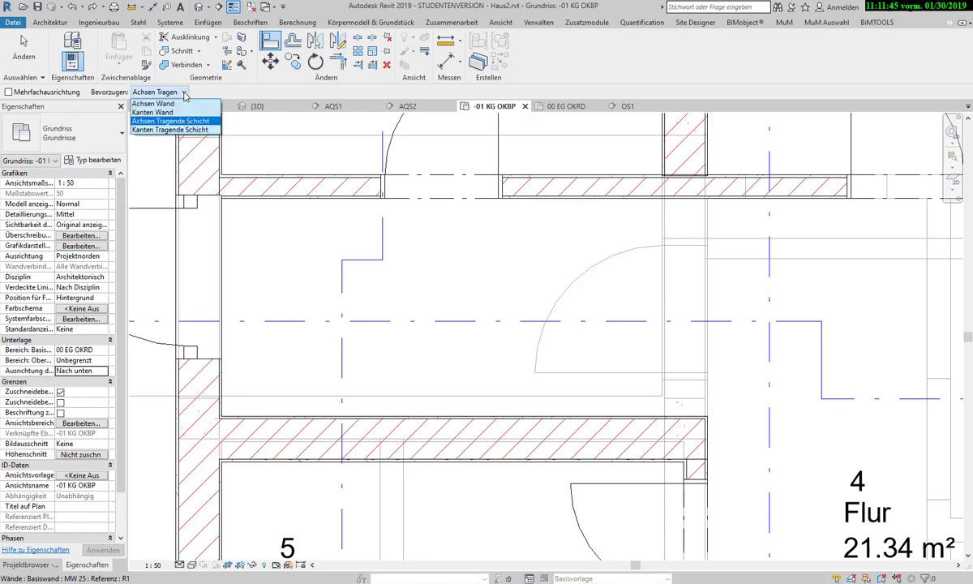
{"action": "left_click", "coordinate": [153, 112]}
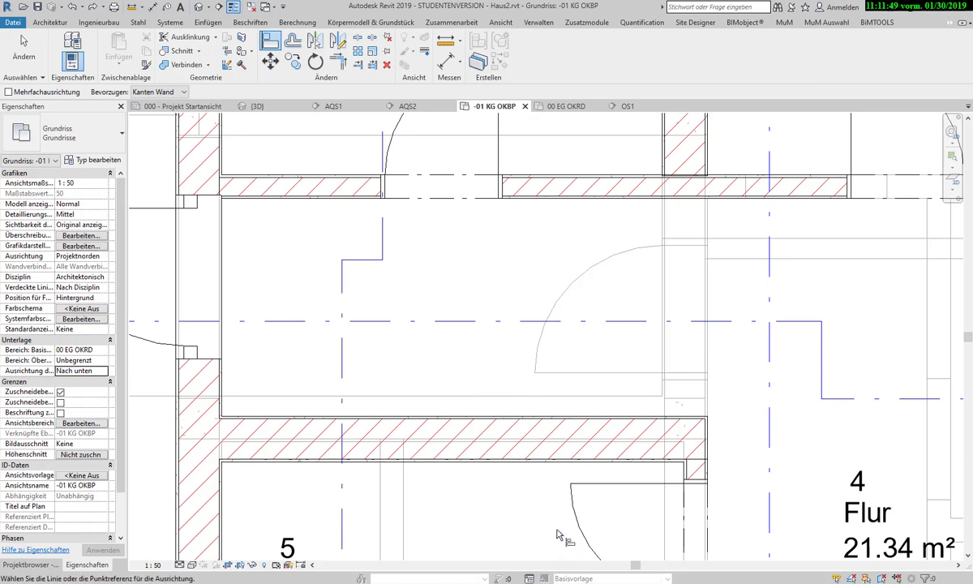
{"action": "left_click", "coordinate": [489, 400]}
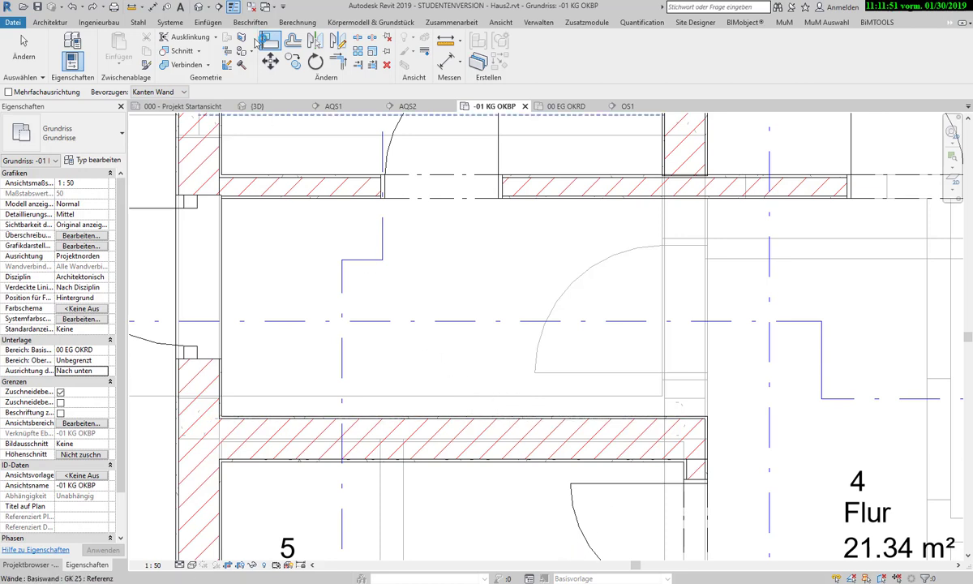
{"action": "left_click", "coordinate": [270, 44]}
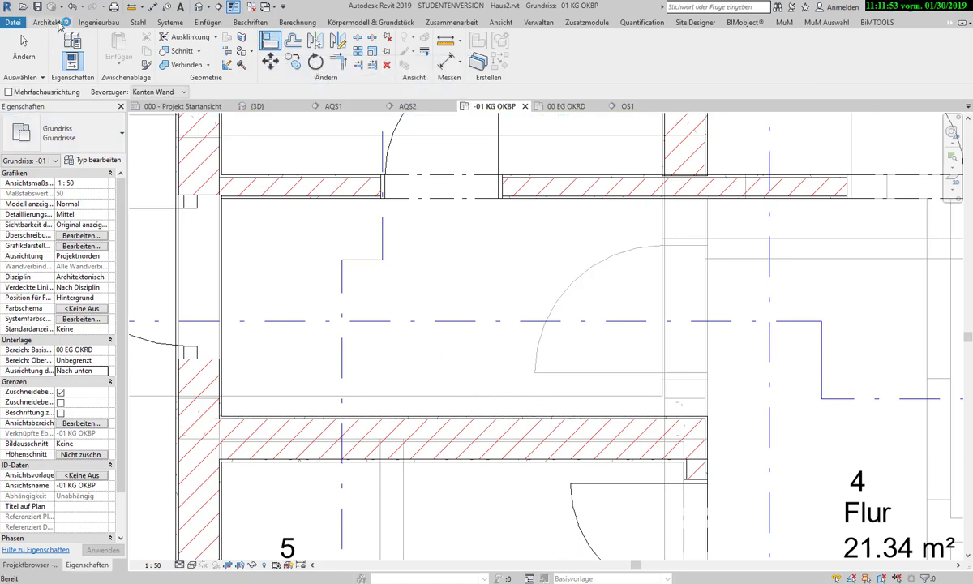
{"action": "left_click", "coordinate": [32, 58]}
{"action": "left_click", "coordinate": [270, 44]}
Restart Align and set its wall preference to Achsen Tragende Schicht
{"action": "left_click", "coordinate": [158, 93]}
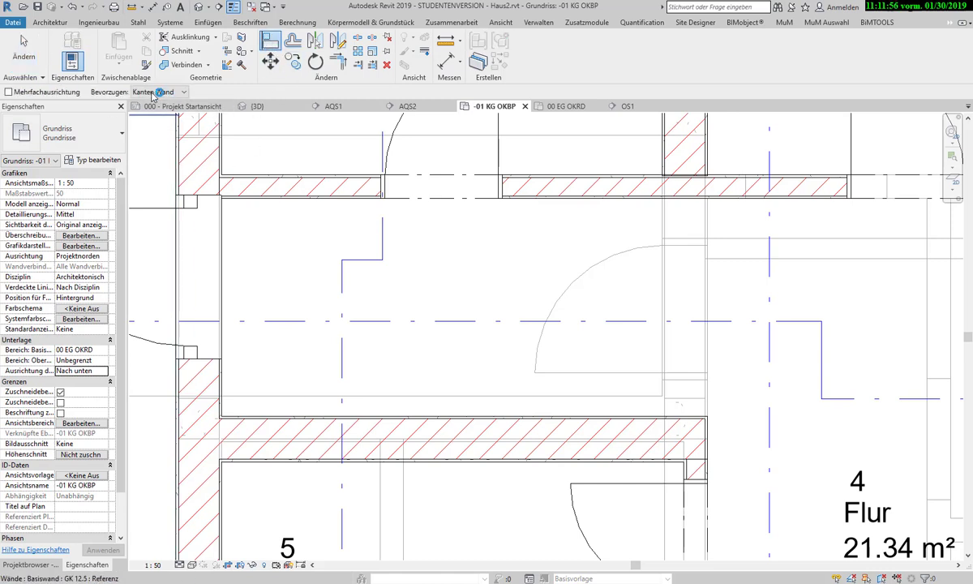
{"action": "left_click", "coordinate": [467, 439]}
{"action": "key", "text": "Escape"}
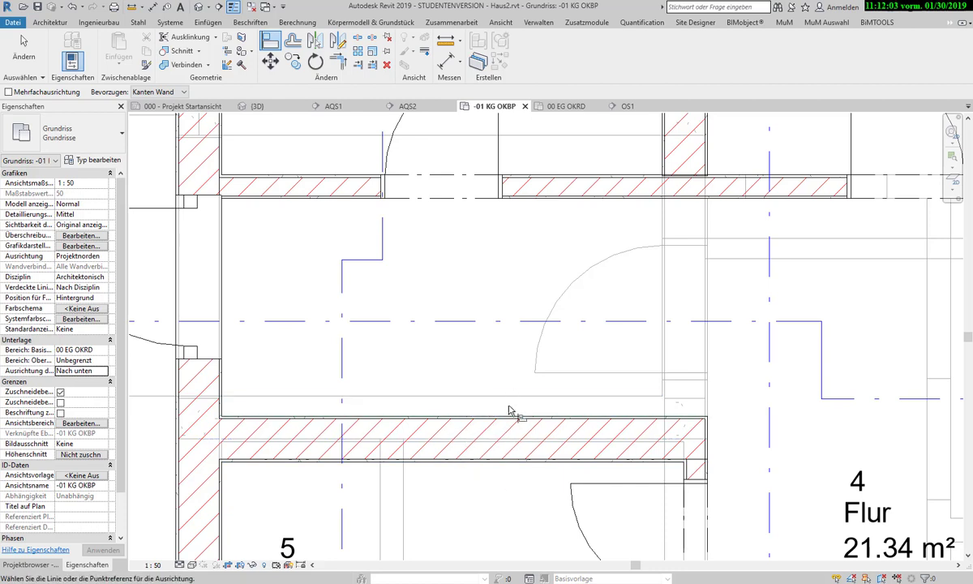
{"action": "key", "text": "Escape"}
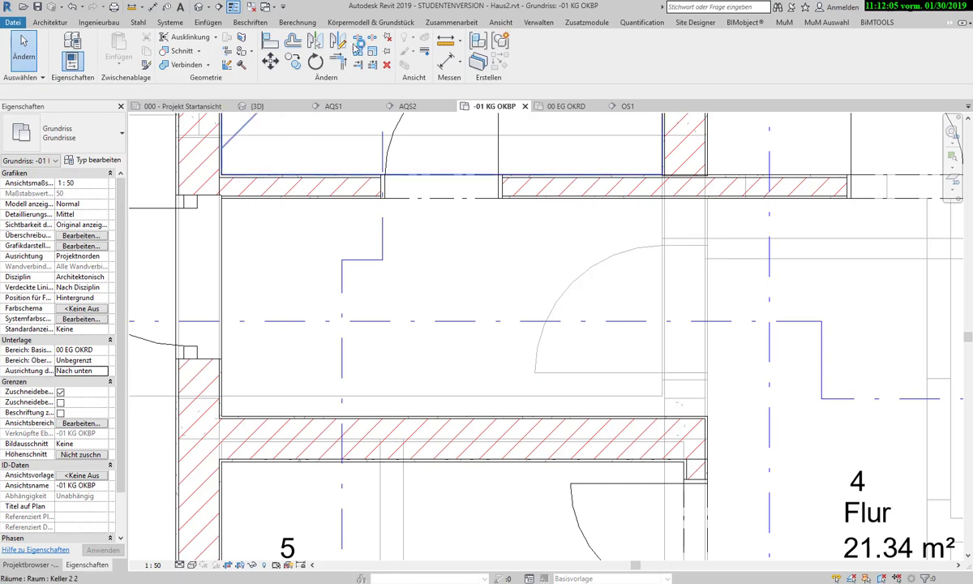
{"action": "left_click", "coordinate": [270, 41]}
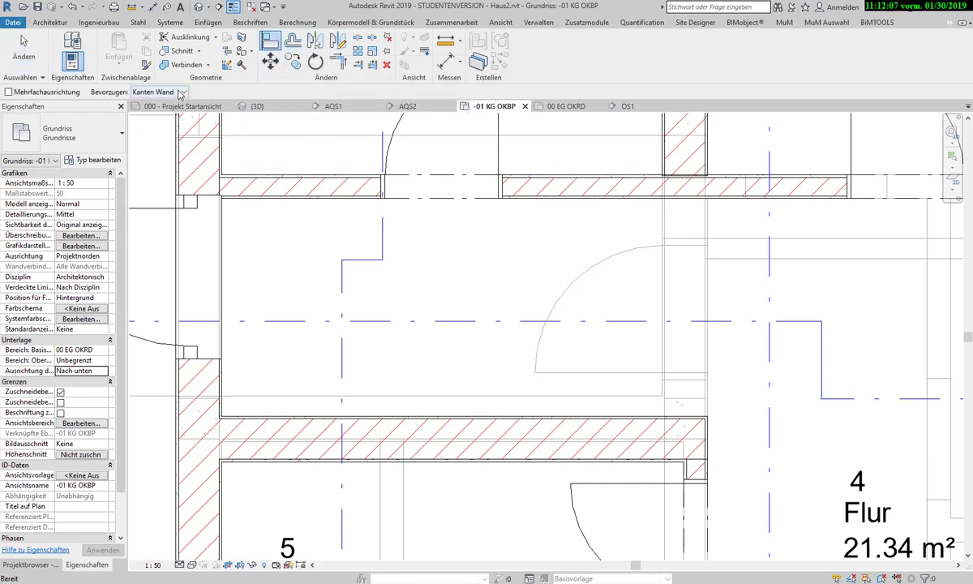
{"action": "left_click", "coordinate": [180, 93]}
{"action": "left_click", "coordinate": [174, 121]}
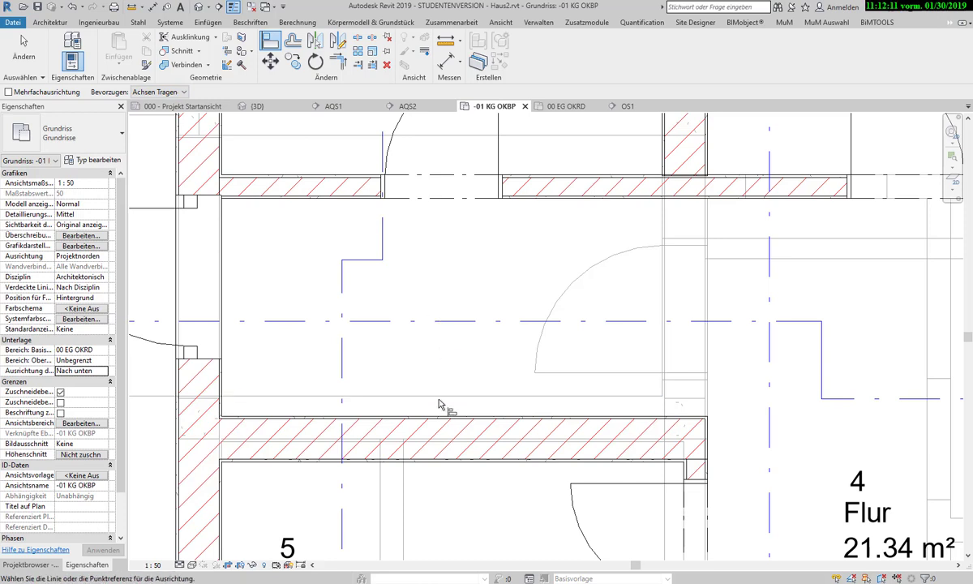
Align the storeroom–corridor wall centreline to the reference line and lock it, making Flur 20.97 m²
{"action": "left_click", "coordinate": [184, 92]}
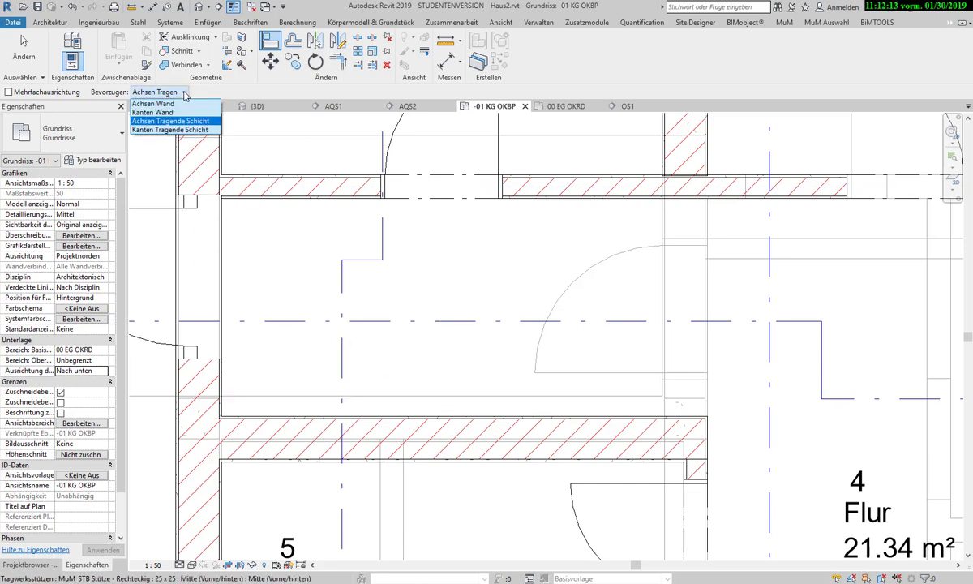
{"action": "left_click", "coordinate": [170, 121]}
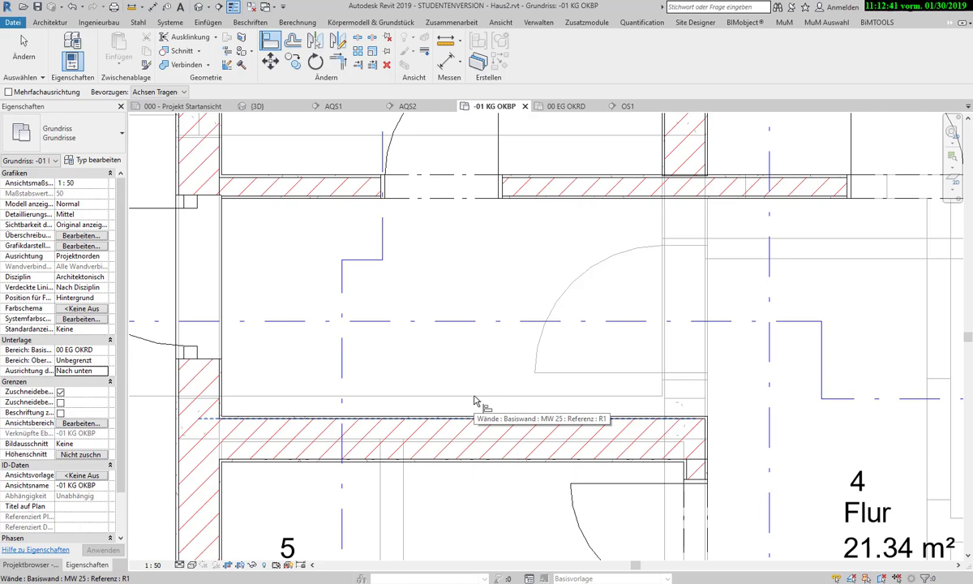
{"action": "left_click", "coordinate": [475, 400]}
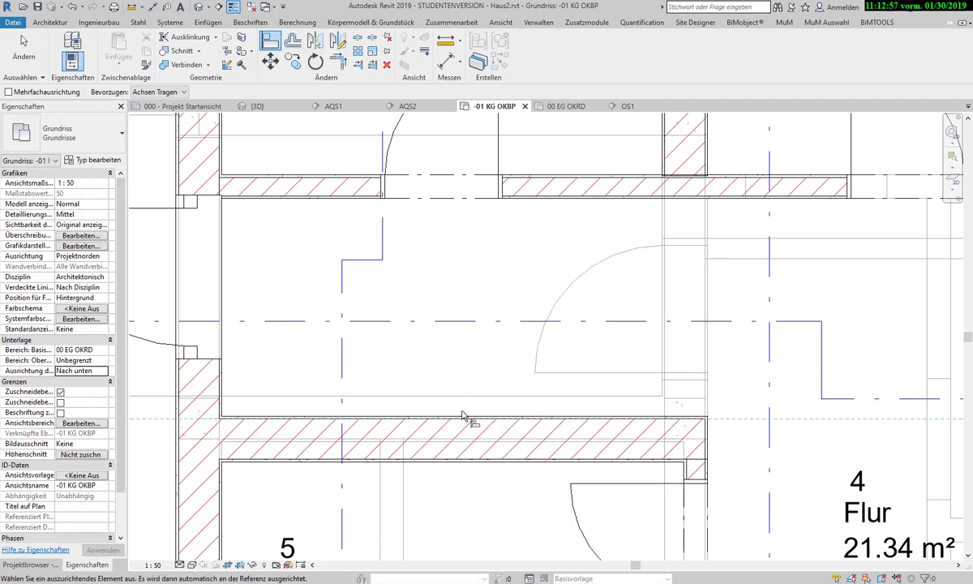
{"action": "left_click", "coordinate": [488, 471]}
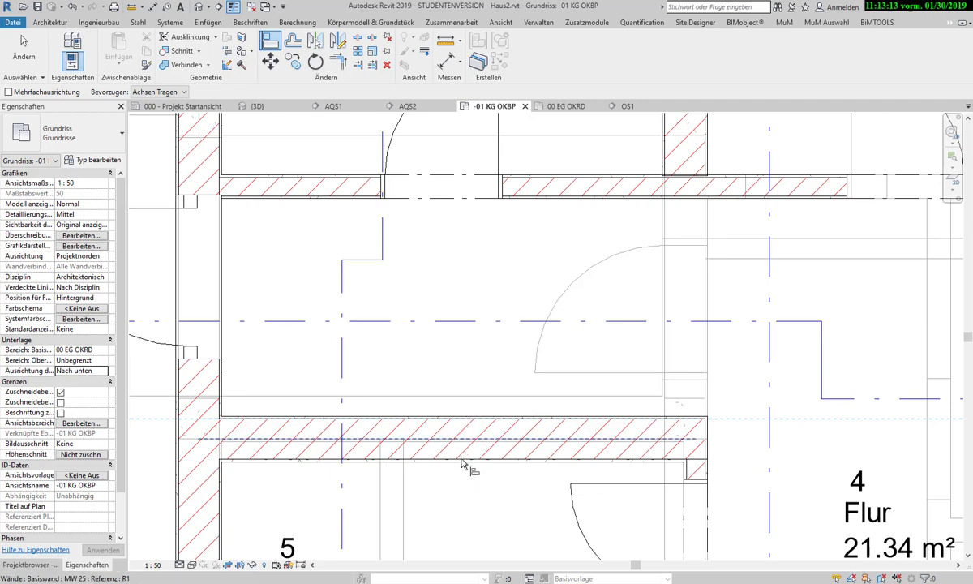
{"action": "left_click", "coordinate": [459, 463]}
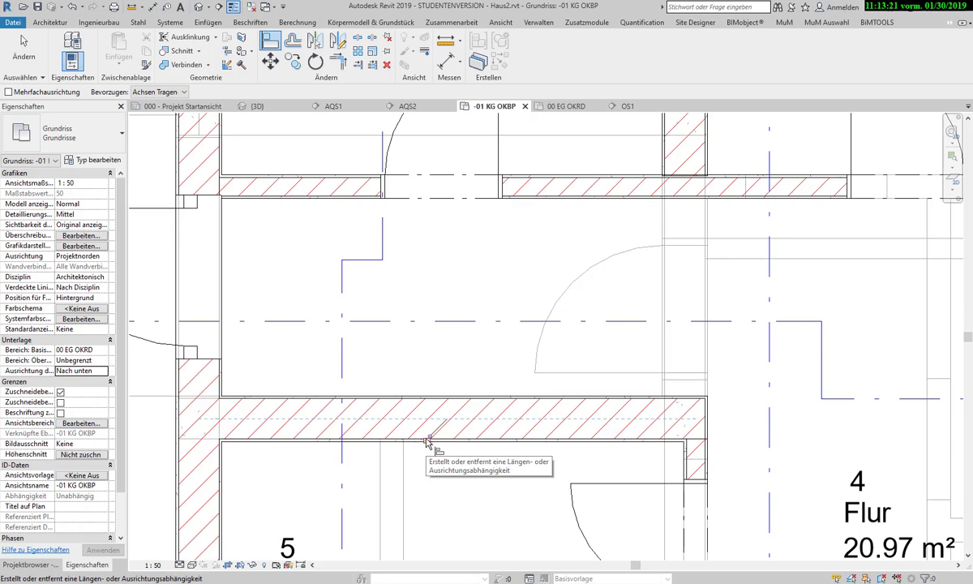
{"action": "left_click", "coordinate": [428, 442]}
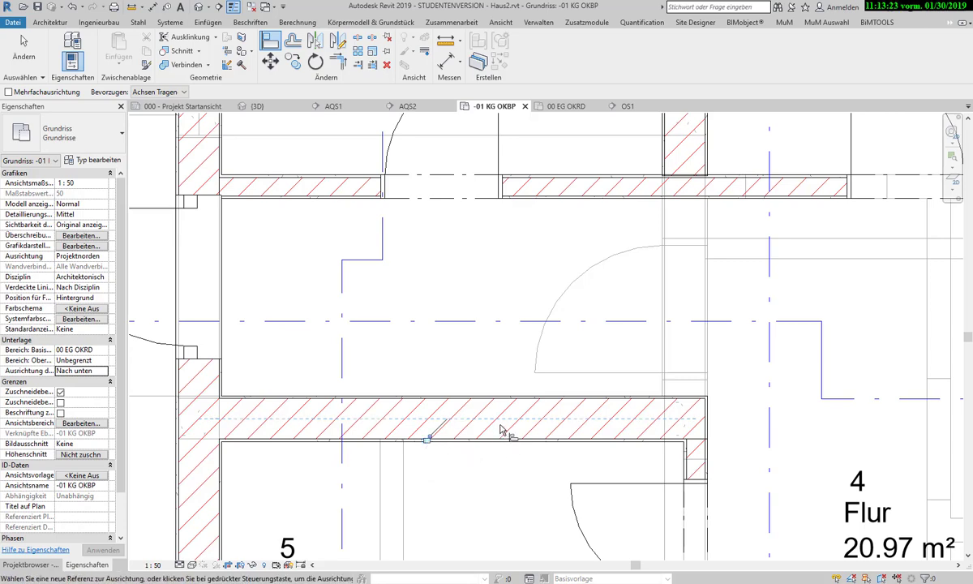
{"action": "scroll", "coordinate": [486, 426], "scroll_direction": "down", "scroll_amount": 3}
Set the underlay's upper range to level 01 OG OKRD
{"action": "scroll", "coordinate": [420, 344], "scroll_direction": "down", "scroll_amount": 2}
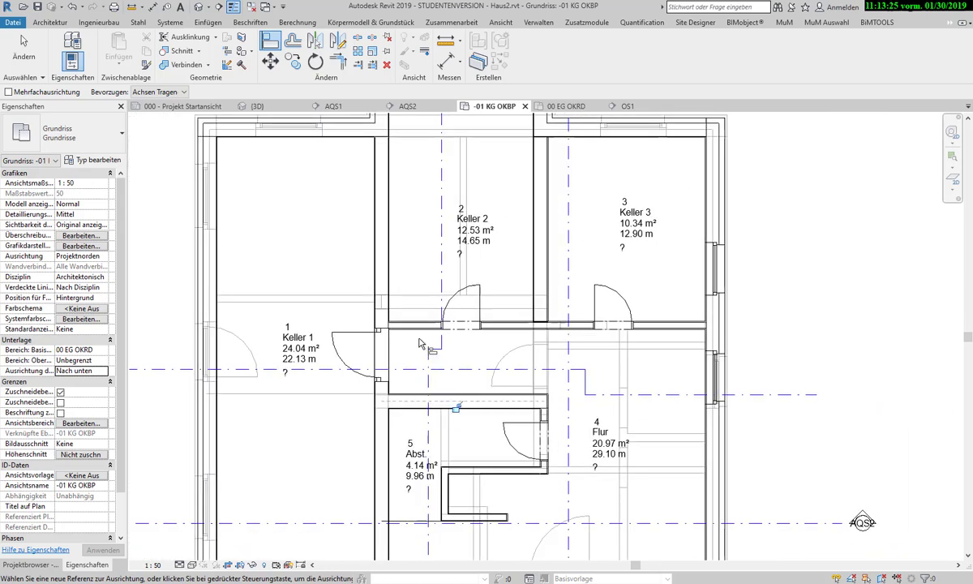
{"action": "scroll", "coordinate": [419, 344], "scroll_direction": "down", "scroll_amount": 1}
{"action": "scroll", "coordinate": [419, 344], "scroll_direction": "up", "scroll_amount": 1}
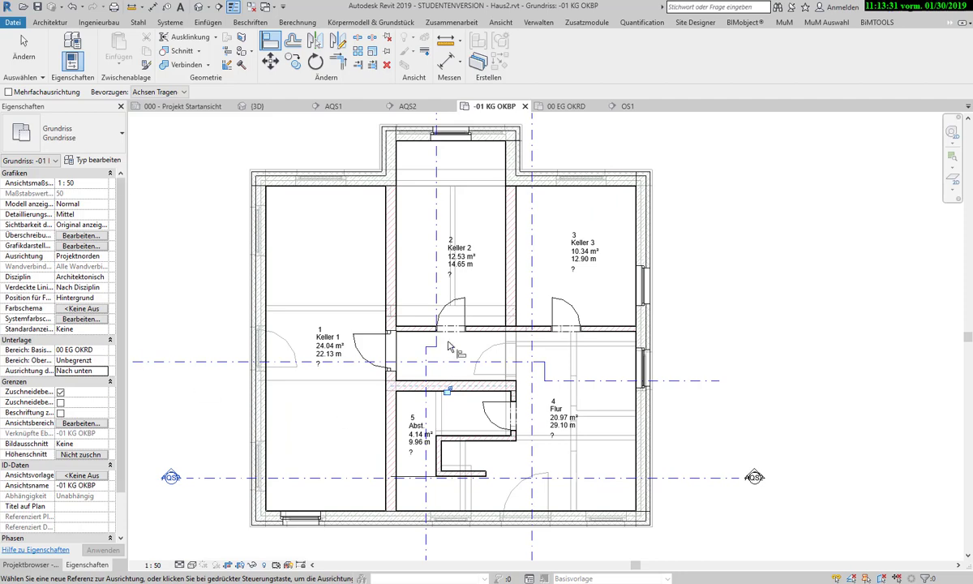
{"action": "scroll", "coordinate": [369, 289], "scroll_direction": "up", "scroll_amount": 3}
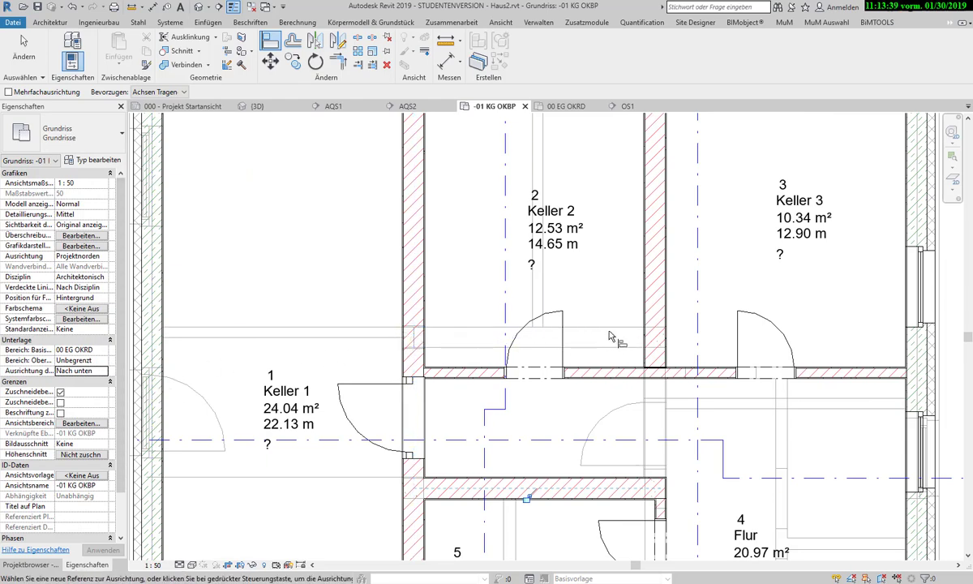
{"action": "left_click", "coordinate": [105, 361]}
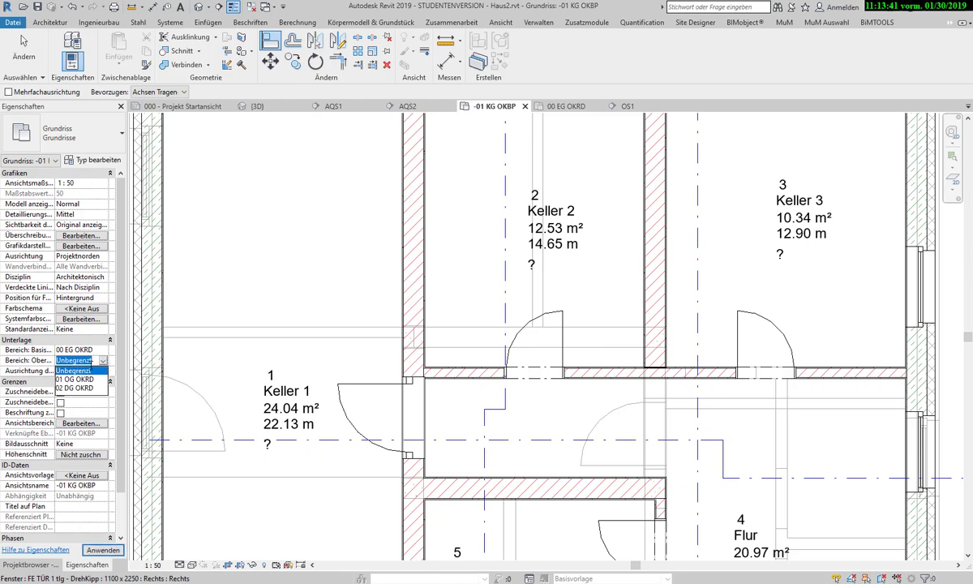
{"action": "left_click", "coordinate": [75, 379]}
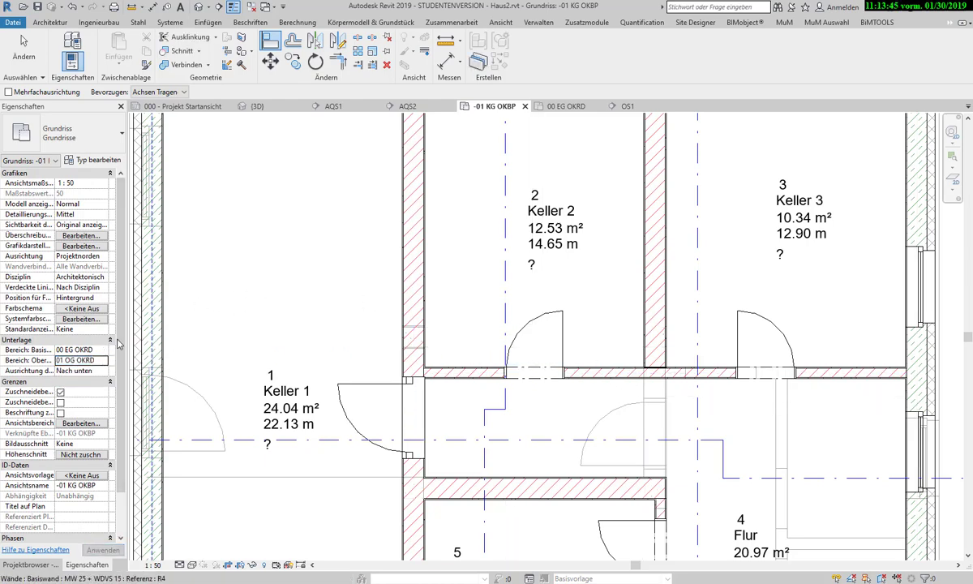
{"action": "scroll", "coordinate": [411, 325], "scroll_direction": "down", "scroll_amount": 3}
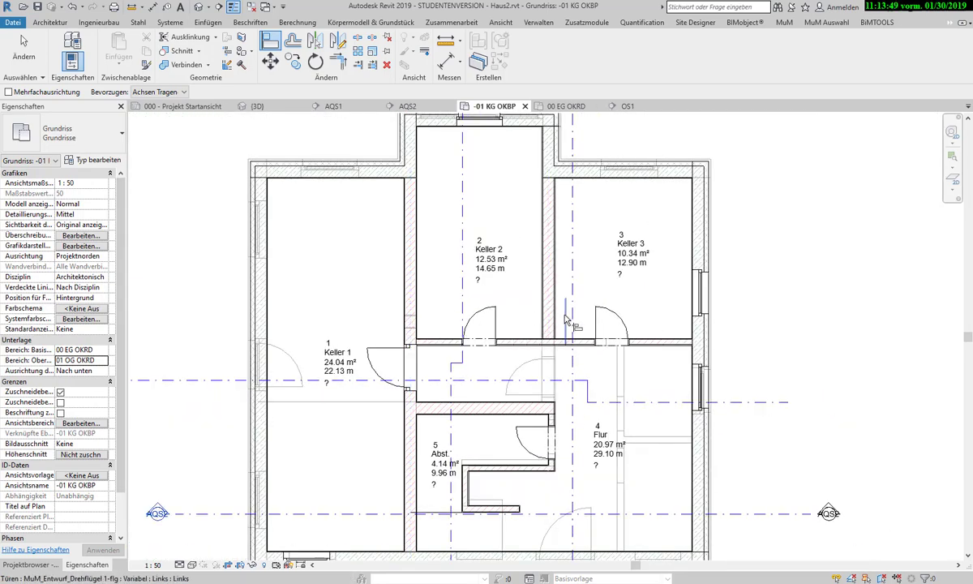
Switch the underlay's upper range to 02 DG OKRD and restart Align with AL
{"action": "key", "text": "a"}
{"action": "key", "text": "l"}
{"action": "left_click", "coordinate": [105, 362]}
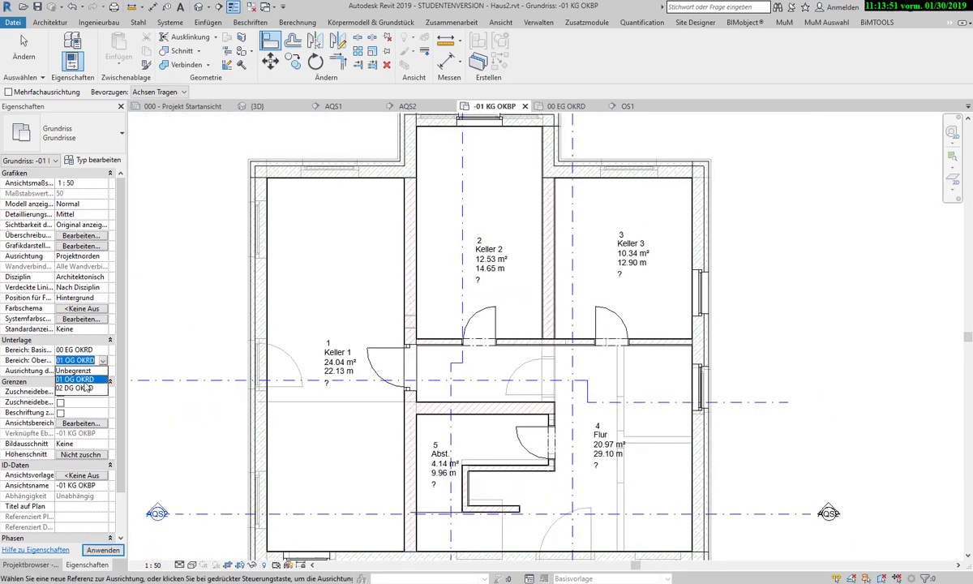
{"action": "left_click", "coordinate": [84, 389]}
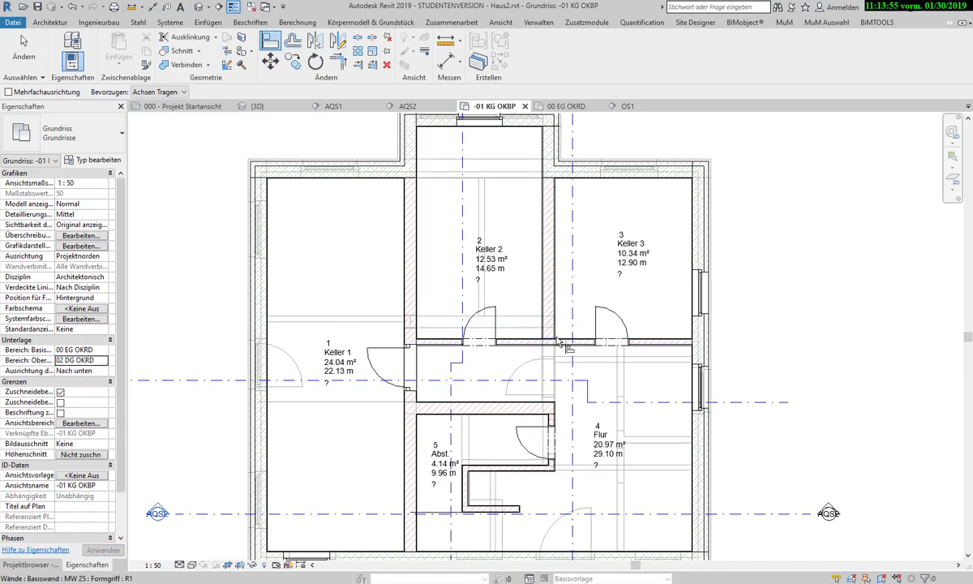
{"action": "key", "text": "a"}
{"action": "key", "text": "l"}
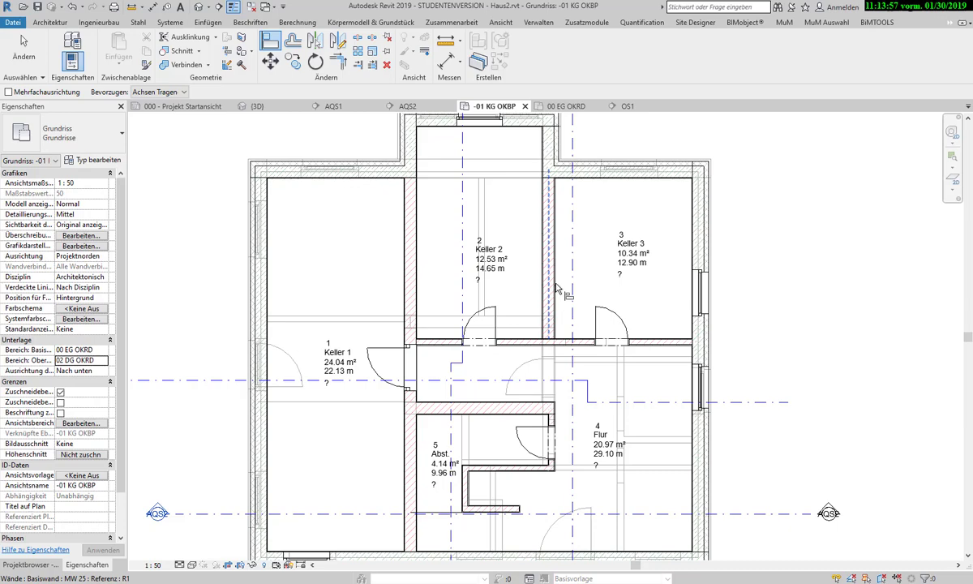
{"action": "scroll", "coordinate": [556, 287], "scroll_direction": "down", "scroll_amount": 2}
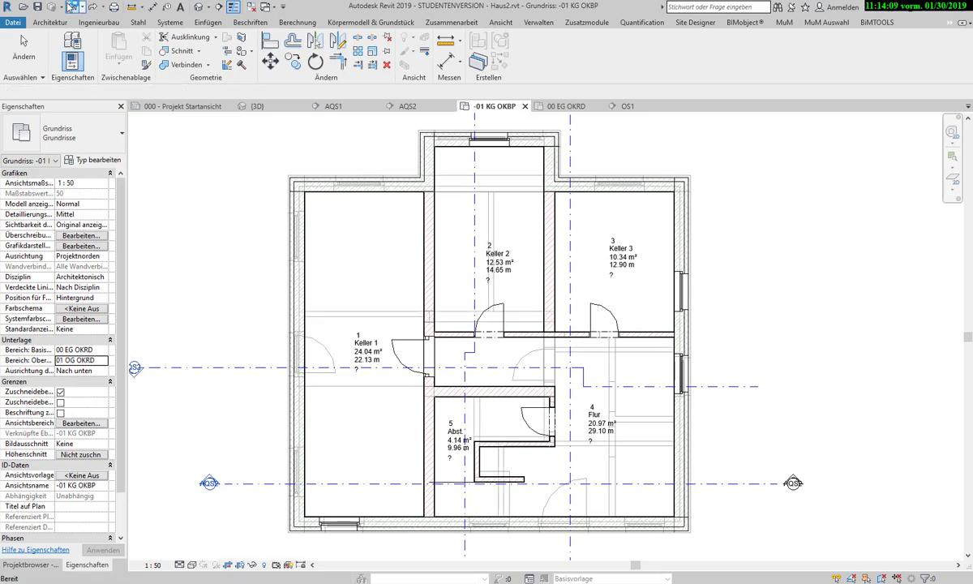
Set the underlay base level to Keine, recentre the basement plan and exit Align
{"action": "left_click", "coordinate": [71, 6]}
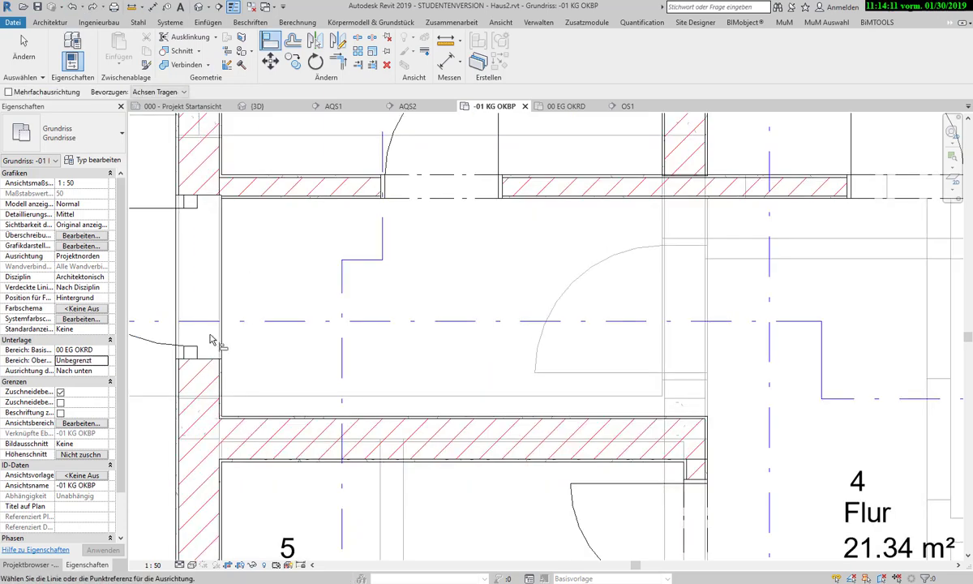
{"action": "left_click", "coordinate": [81, 349]}
{"action": "left_click", "coordinate": [104, 349]}
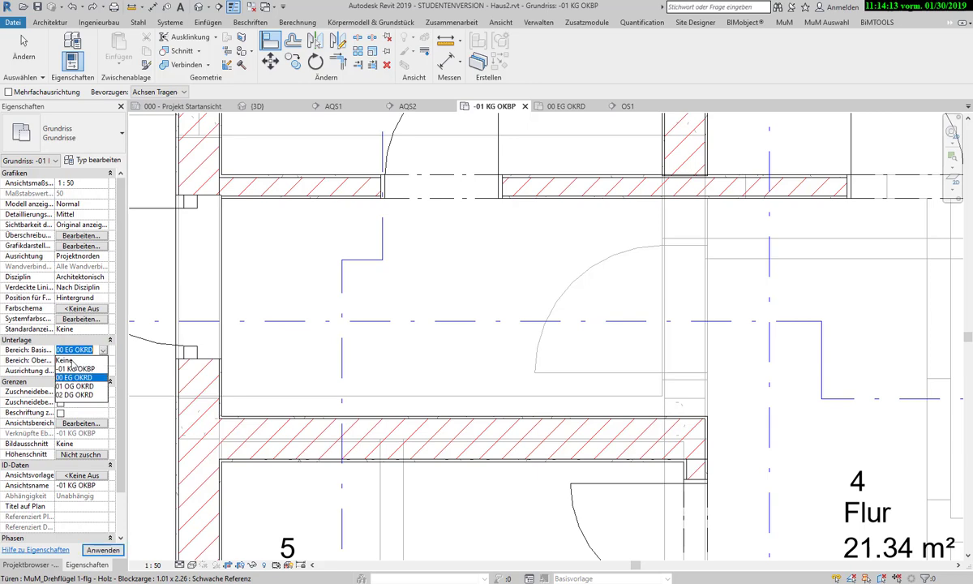
{"action": "left_click", "coordinate": [69, 359]}
{"action": "scroll", "coordinate": [366, 365], "scroll_direction": "down", "scroll_amount": 2}
{"action": "scroll", "coordinate": [392, 369], "scroll_direction": "down", "scroll_amount": 2}
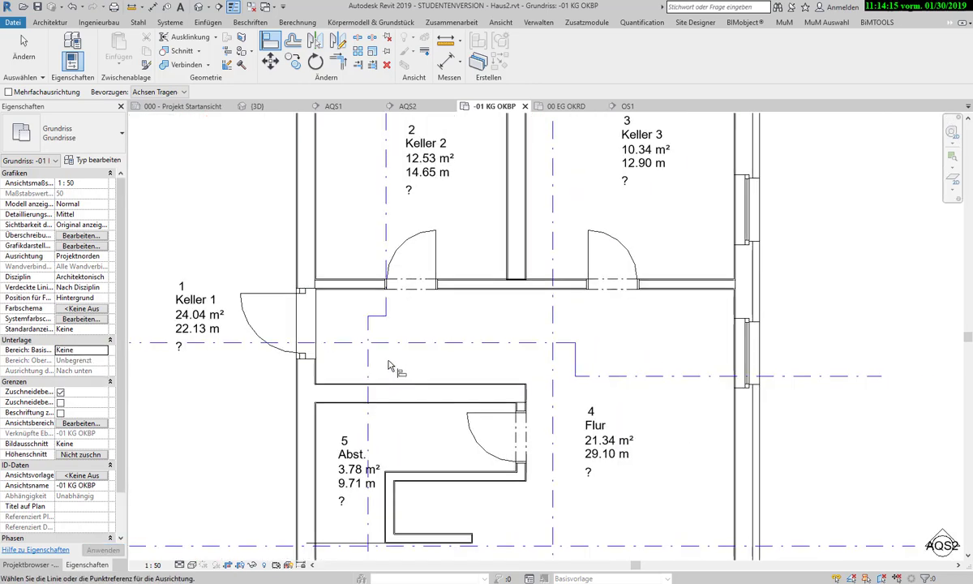
{"action": "scroll", "coordinate": [392, 369], "scroll_direction": "down", "scroll_amount": 2}
{"action": "middle_click_drag", "start_coordinate": [326, 306], "coordinate": [428, 360]}
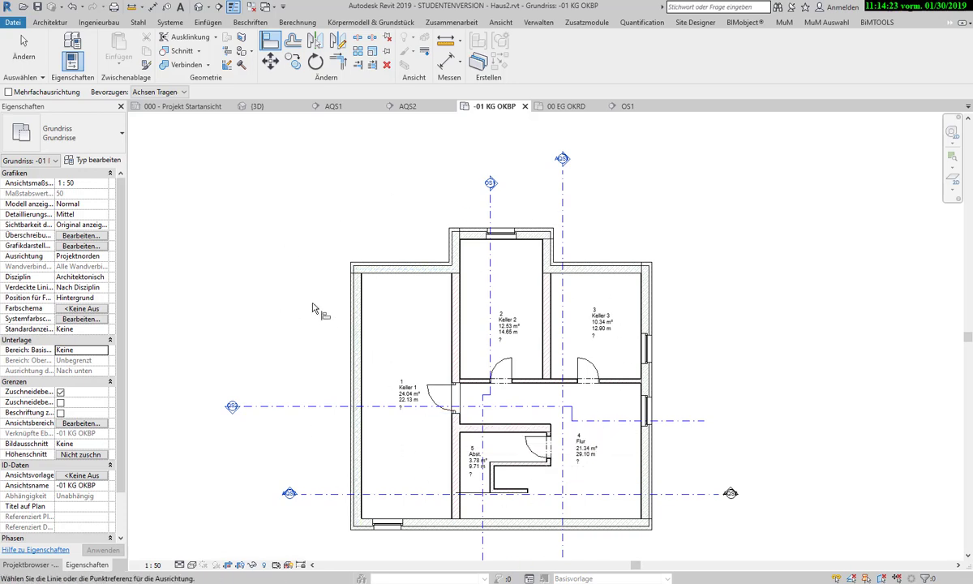
{"action": "key", "text": "Escape"}
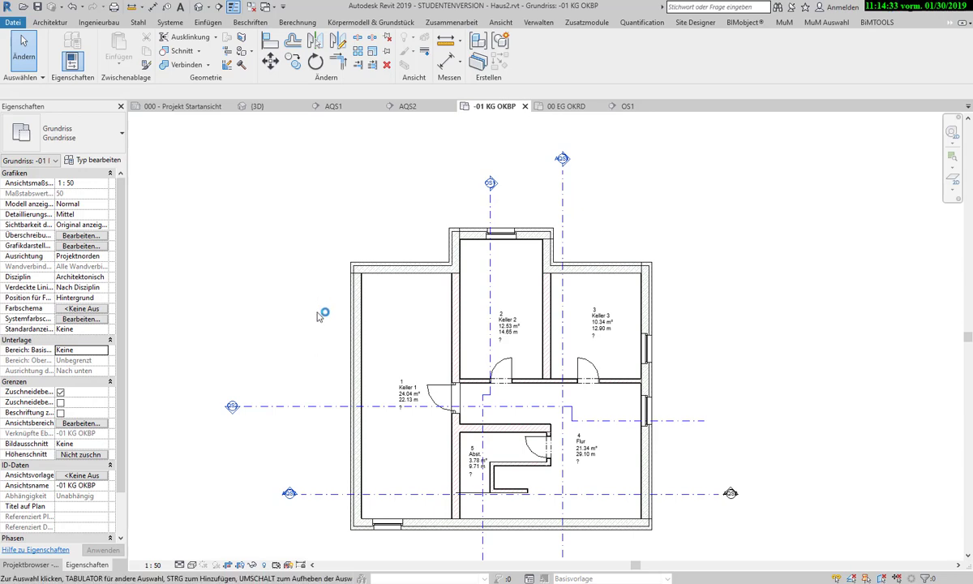
Tick Raster under annotation categories in Visibility/Graphics (VG) to show grids 1–4 and A–E
{"action": "key", "text": "v"}
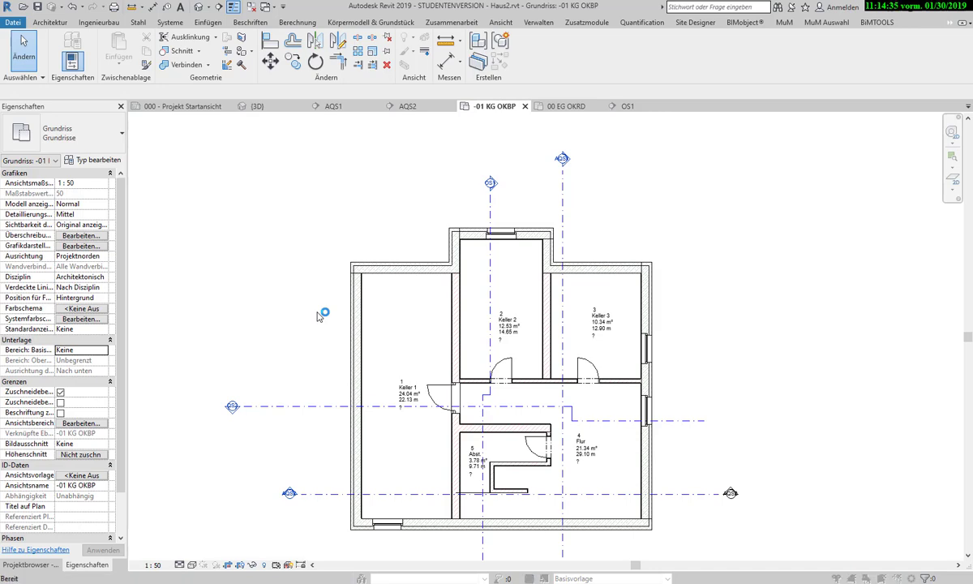
{"action": "key", "text": "g"}
{"action": "scroll", "coordinate": [330, 278], "scroll_direction": "down", "scroll_amount": 2}
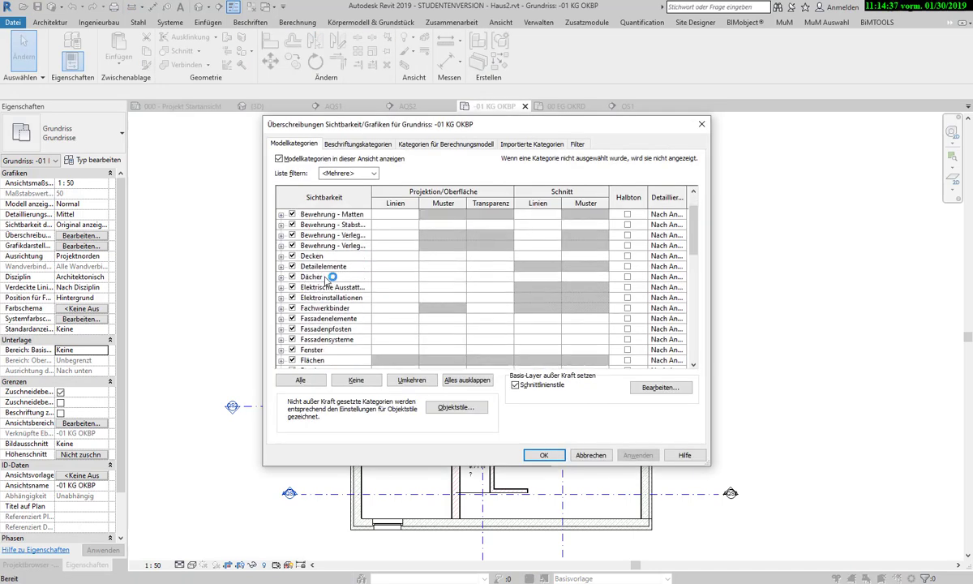
{"action": "scroll", "coordinate": [330, 278], "scroll_direction": "down", "scroll_amount": 1}
{"action": "scroll", "coordinate": [330, 278], "scroll_direction": "down", "scroll_amount": 1}
{"action": "scroll", "coordinate": [330, 278], "scroll_direction": "up", "scroll_amount": 2}
{"action": "scroll", "coordinate": [332, 279], "scroll_direction": "up", "scroll_amount": 2}
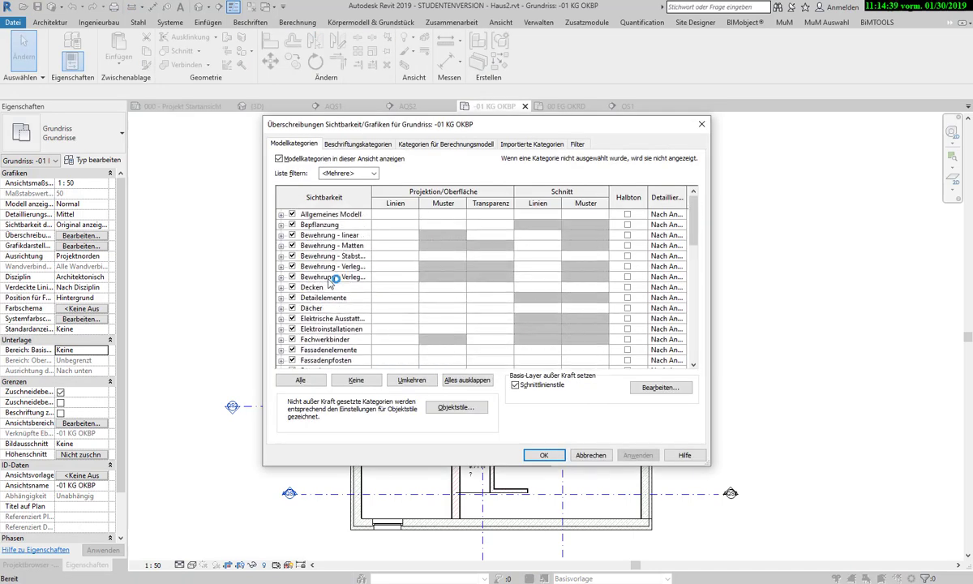
{"action": "scroll", "coordinate": [330, 282], "scroll_direction": "down", "scroll_amount": 3}
{"action": "scroll", "coordinate": [330, 283], "scroll_direction": "down", "scroll_amount": 3}
{"action": "scroll", "coordinate": [330, 284], "scroll_direction": "down", "scroll_amount": 3}
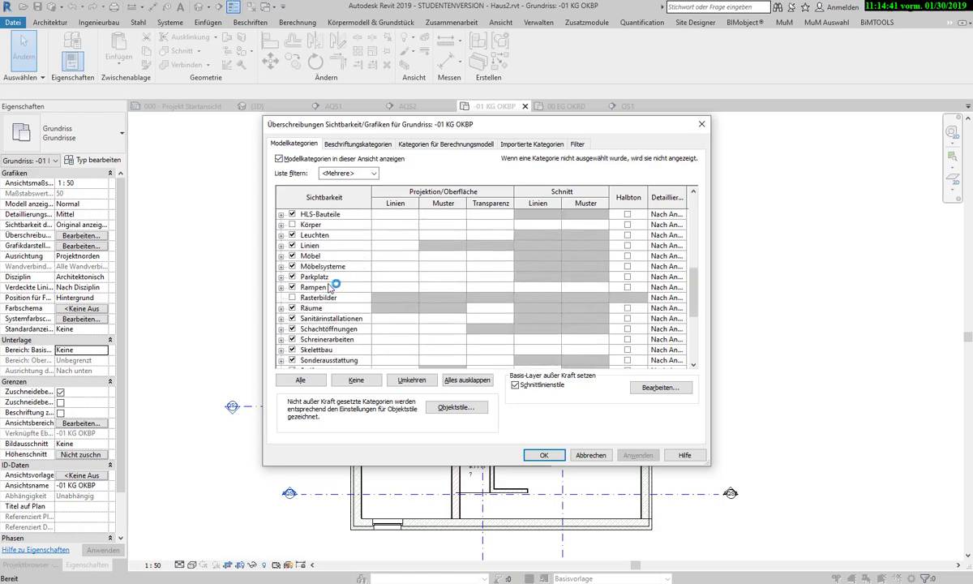
{"action": "scroll", "coordinate": [330, 287], "scroll_direction": "down", "scroll_amount": 3}
{"action": "scroll", "coordinate": [330, 287], "scroll_direction": "down", "scroll_amount": 2}
{"action": "scroll", "coordinate": [330, 288], "scroll_direction": "down", "scroll_amount": 1}
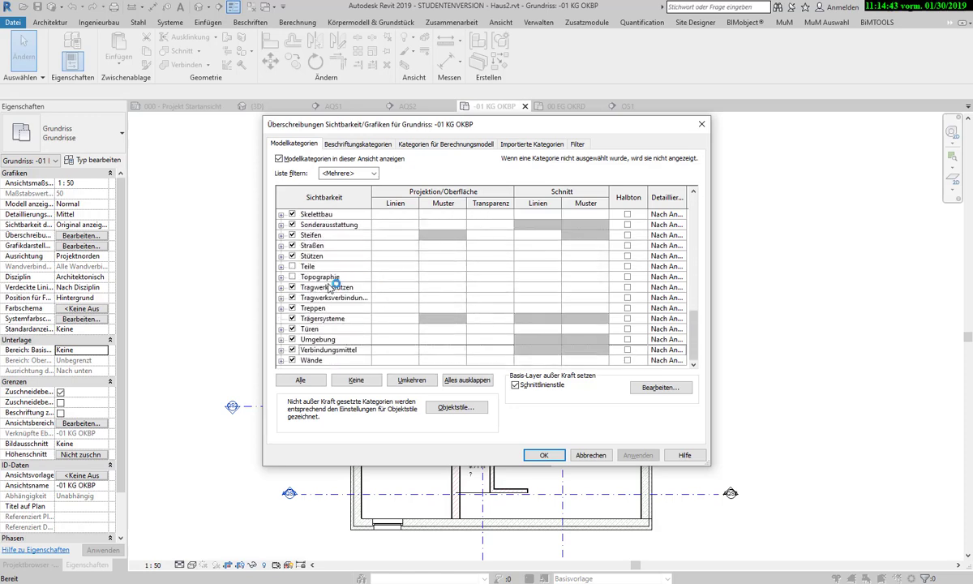
{"action": "scroll", "coordinate": [330, 287], "scroll_direction": "up", "scroll_amount": 2}
{"action": "left_click", "coordinate": [328, 143]}
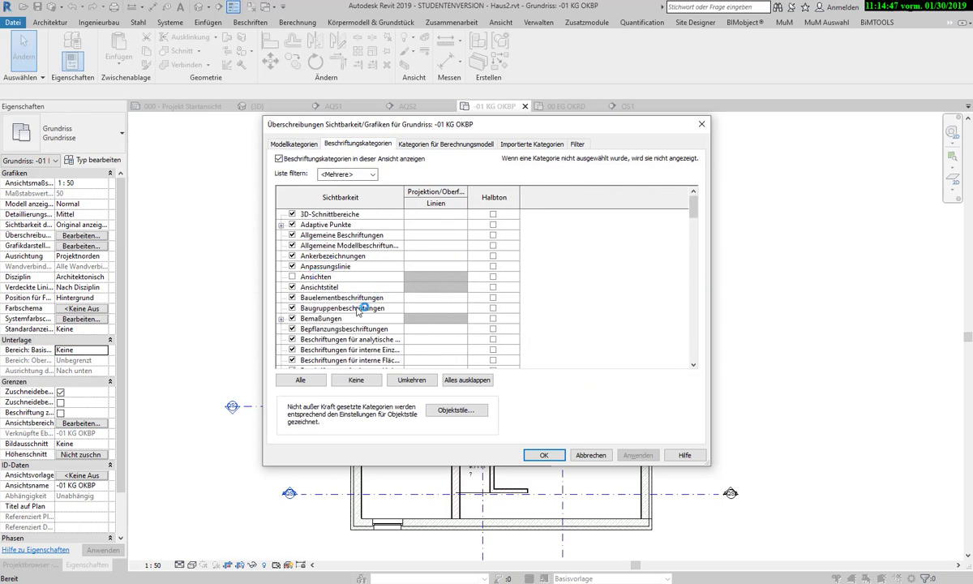
{"action": "scroll", "coordinate": [361, 312], "scroll_direction": "down", "scroll_amount": 2}
{"action": "left_click", "coordinate": [348, 309]}
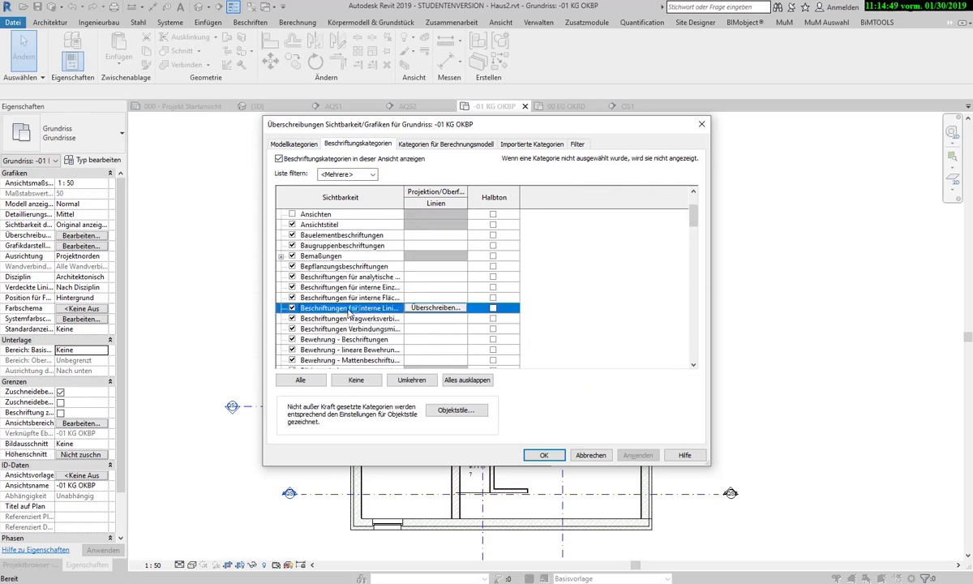
{"action": "key", "text": "r"}
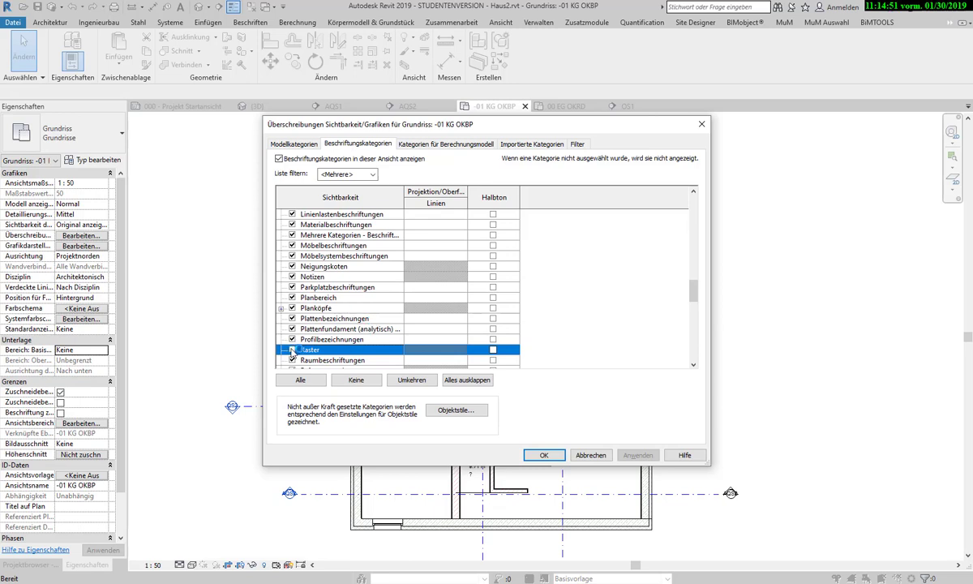
{"action": "left_click", "coordinate": [292, 350]}
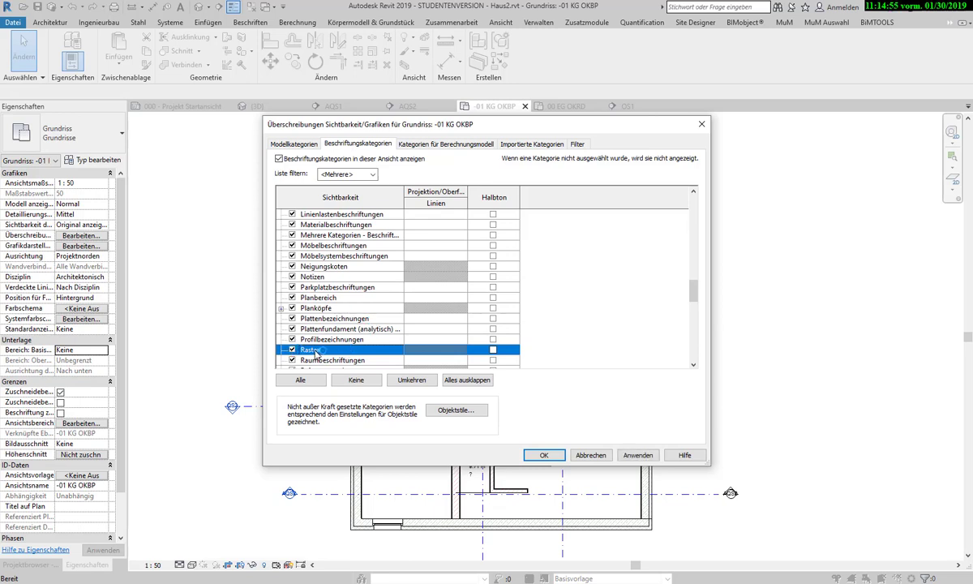
{"action": "left_click", "coordinate": [542, 455]}
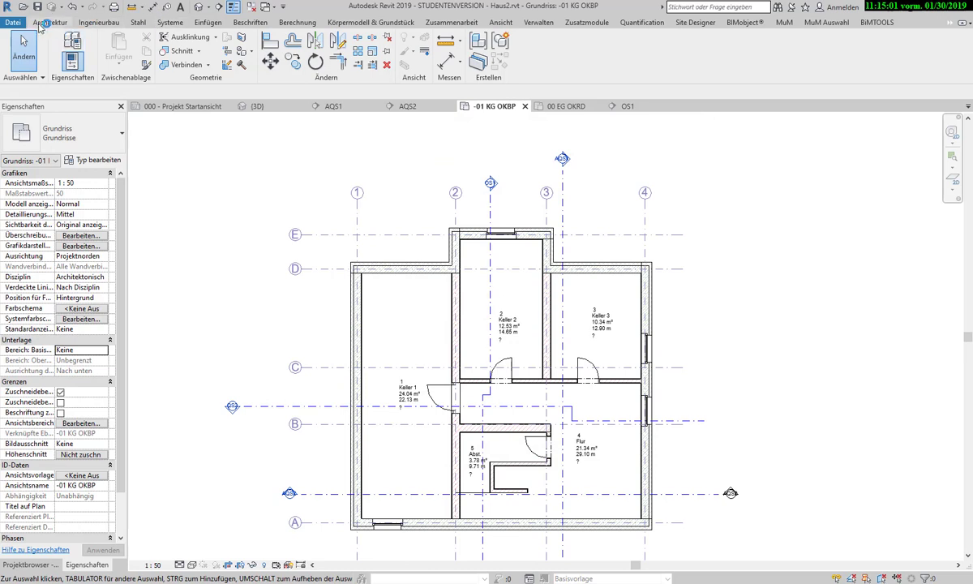
{"action": "left_click", "coordinate": [50, 22]}
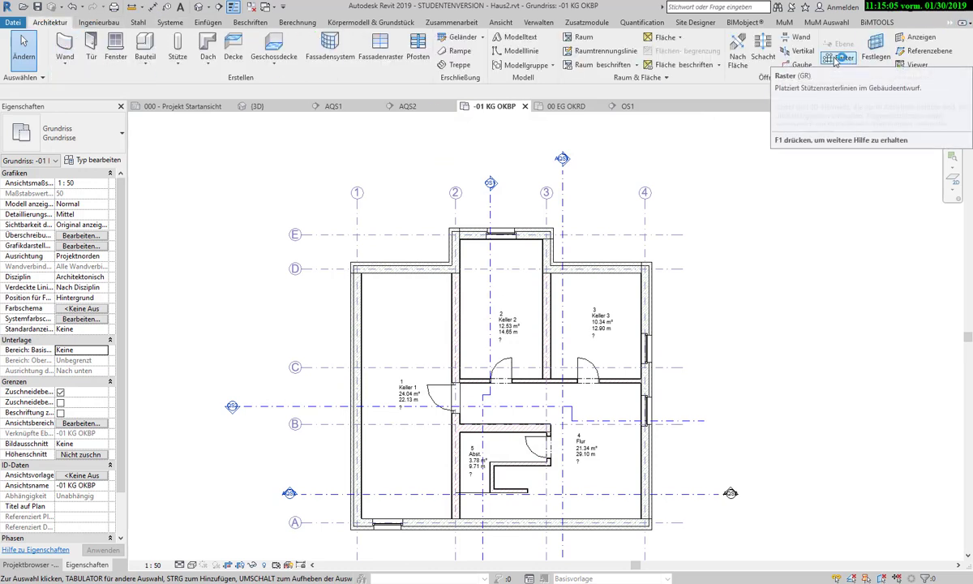
Switch on the work plane display in the -01 KG OKBP basement plan
{"action": "left_click", "coordinate": [918, 37]}
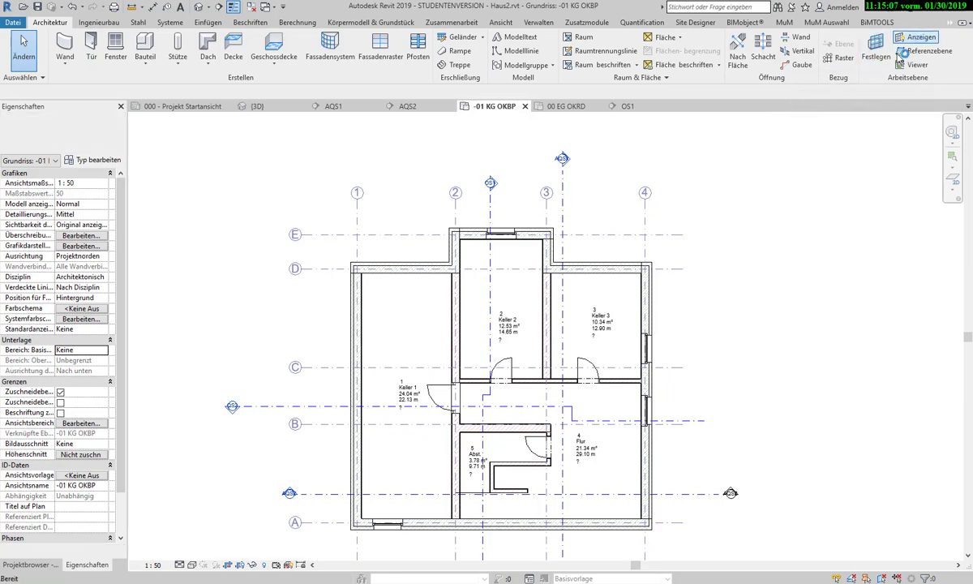
{"action": "scroll", "coordinate": [497, 333], "scroll_direction": "up", "scroll_amount": 3}
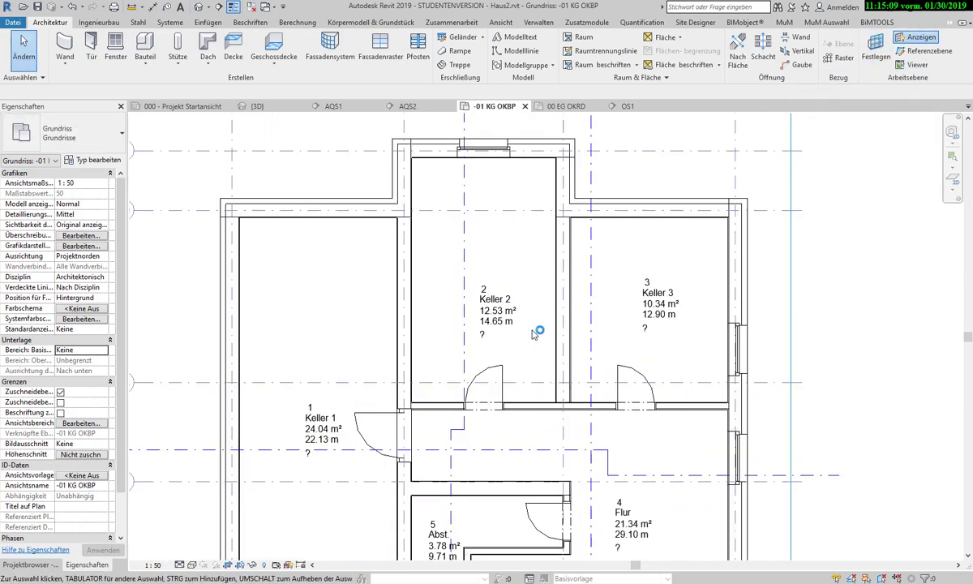
{"action": "scroll", "coordinate": [507, 312], "scroll_direction": "down", "scroll_amount": 4}
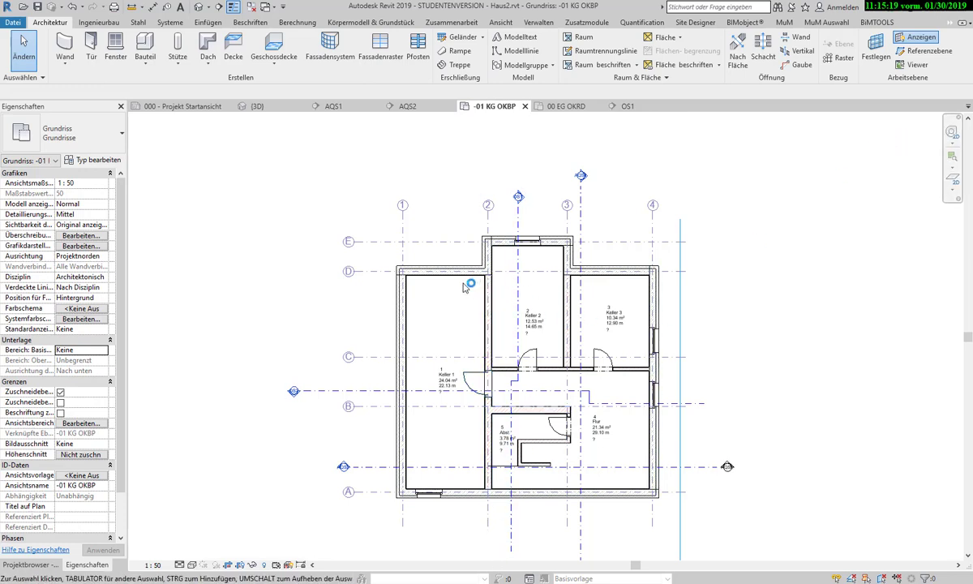
Confirm the basement level as work plane and bring grid line A into view
{"action": "left_click", "coordinate": [876, 49]}
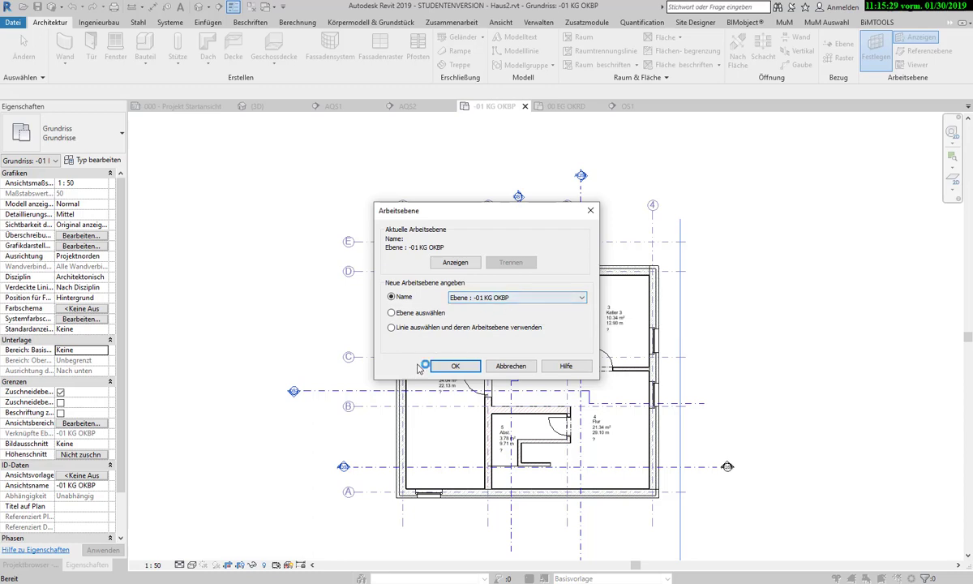
{"action": "left_click", "coordinate": [446, 366]}
{"action": "scroll", "coordinate": [425, 353], "scroll_direction": "up", "scroll_amount": 3}
{"action": "scroll", "coordinate": [425, 354], "scroll_direction": "up", "scroll_amount": 3}
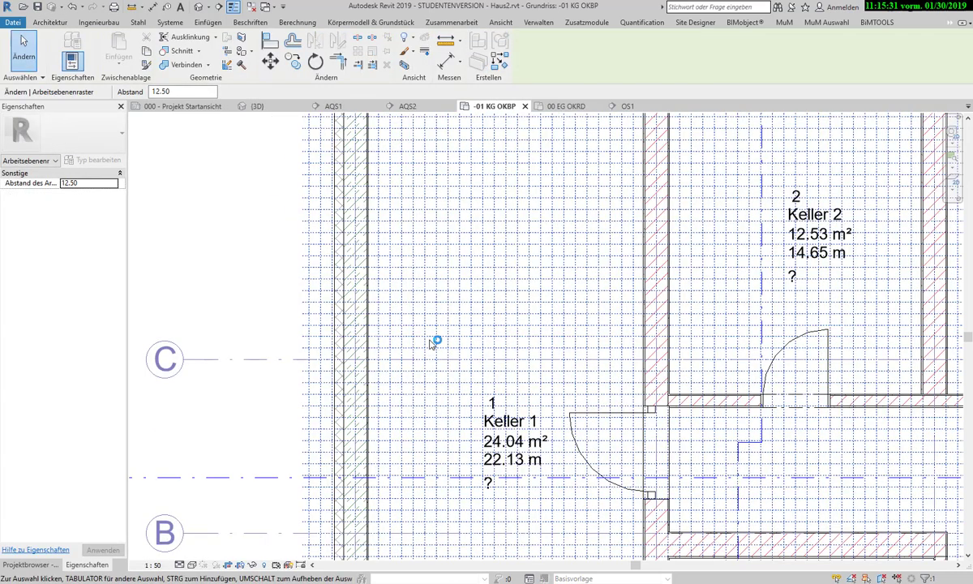
{"action": "key", "text": "Escape"}
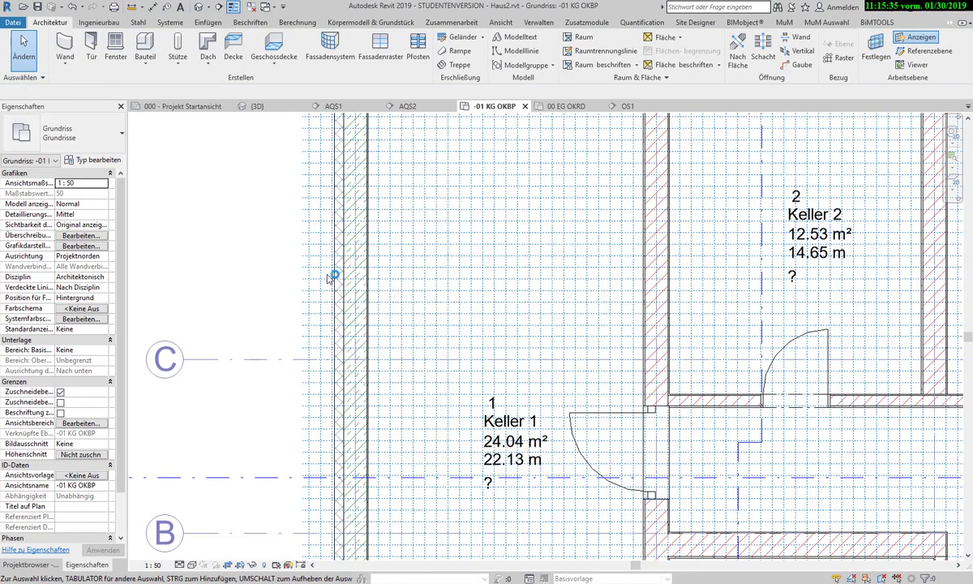
{"action": "scroll", "coordinate": [316, 268], "scroll_direction": "down", "scroll_amount": 3}
{"action": "scroll", "coordinate": [406, 257], "scroll_direction": "up", "scroll_amount": 3}
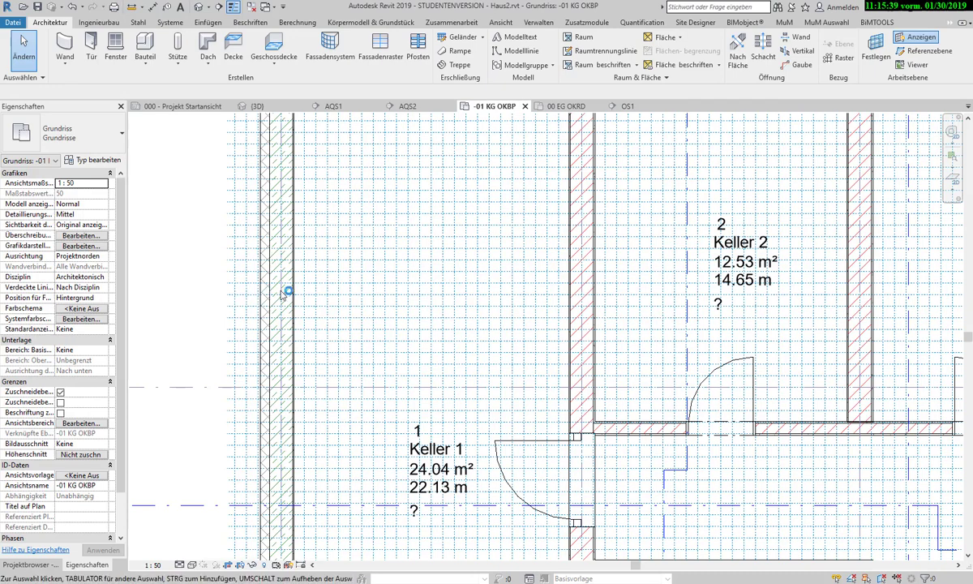
{"action": "scroll", "coordinate": [317, 276], "scroll_direction": "down", "scroll_amount": 3}
{"action": "middle_click_drag", "start_coordinate": [370, 418], "coordinate": [377, 306]}
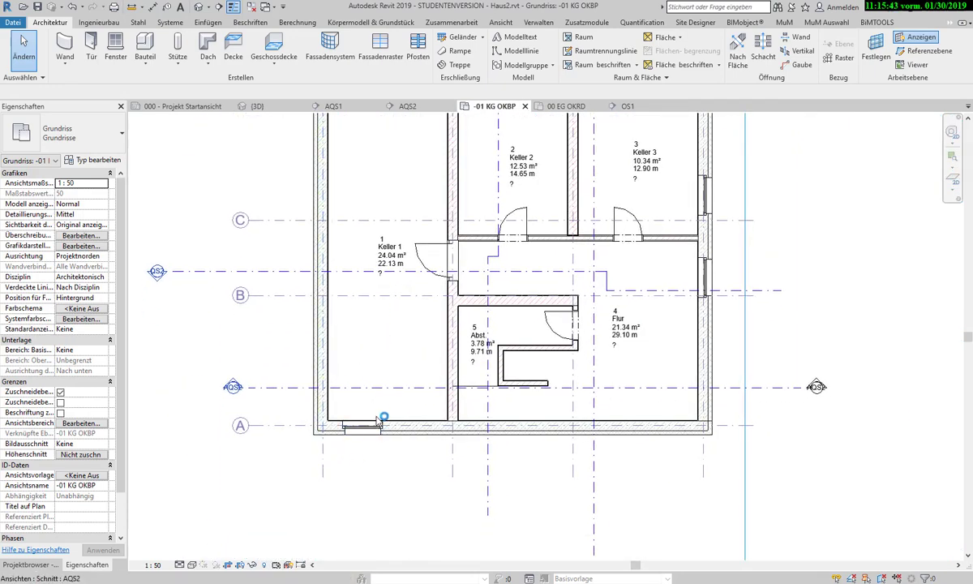
{"action": "scroll", "coordinate": [397, 428], "scroll_direction": "down", "scroll_amount": 3}
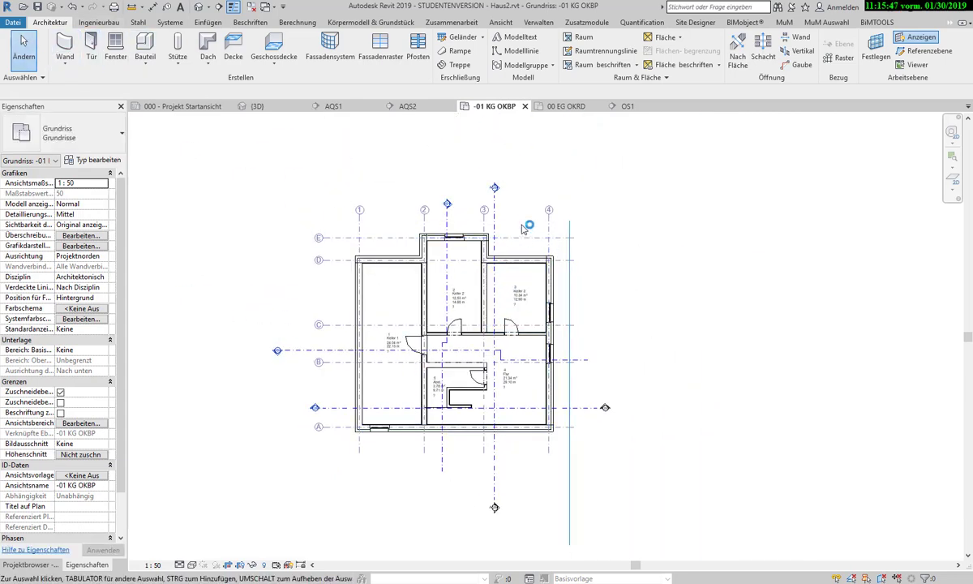
{"action": "scroll", "coordinate": [523, 378], "scroll_direction": "up", "scroll_amount": 2}
{"action": "scroll", "coordinate": [526, 381], "scroll_direction": "up", "scroll_amount": 4}
{"action": "scroll", "coordinate": [525, 380], "scroll_direction": "up", "scroll_amount": 1}
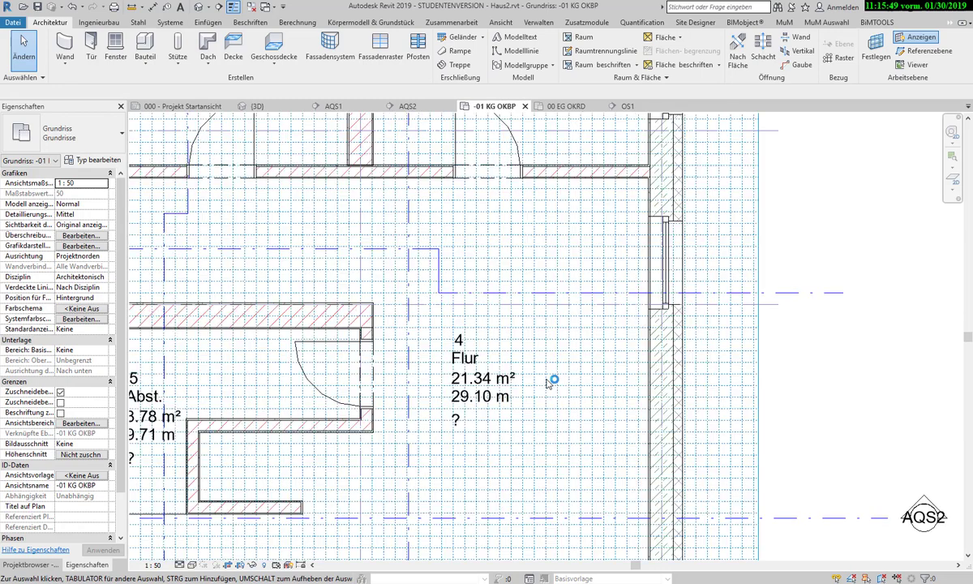
Select the 12.50 work-plane grid and zoom around checking walls against grids A–E and 1–4
{"action": "left_click", "coordinate": [757, 381]}
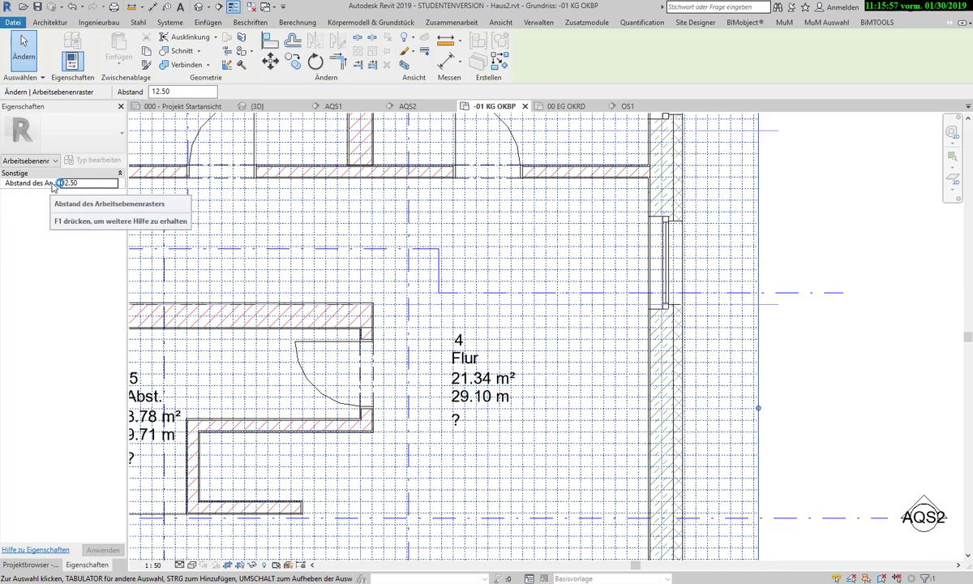
{"action": "scroll", "coordinate": [583, 418], "scroll_direction": "down", "scroll_amount": 3}
{"action": "scroll", "coordinate": [568, 413], "scroll_direction": "down", "scroll_amount": 3}
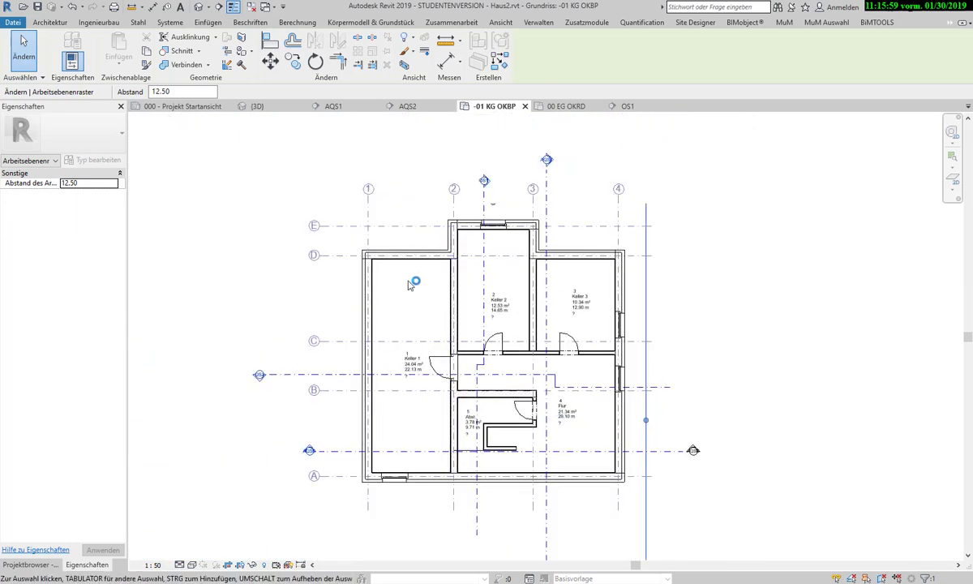
{"action": "scroll", "coordinate": [366, 279], "scroll_direction": "up", "scroll_amount": 3}
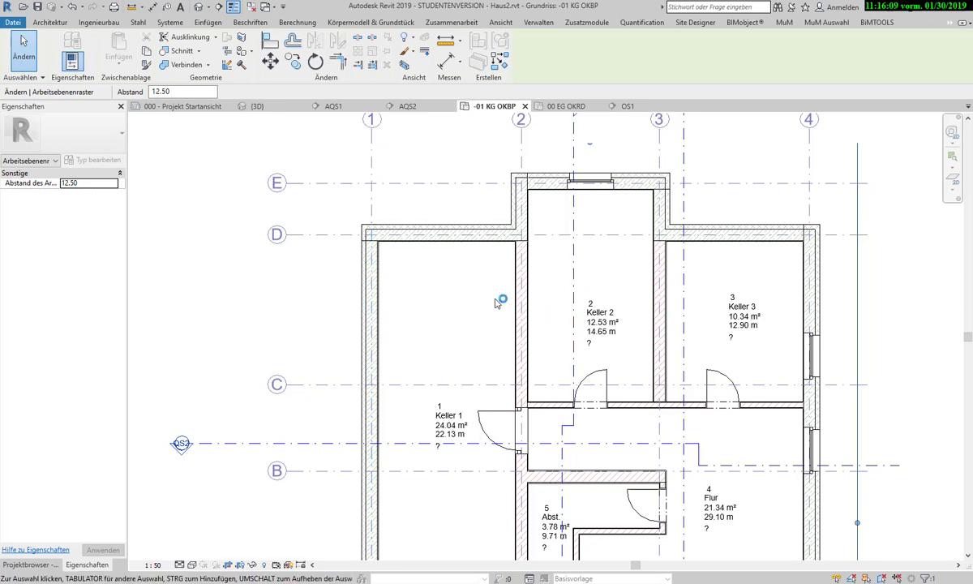
{"action": "scroll", "coordinate": [496, 303], "scroll_direction": "down", "scroll_amount": 2}
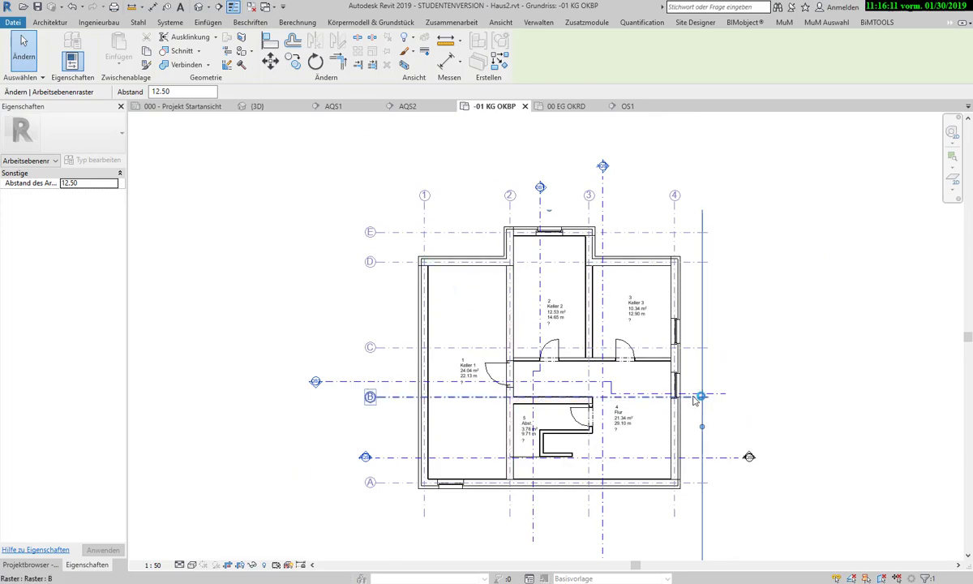
{"action": "scroll", "coordinate": [670, 336], "scroll_direction": "up", "scroll_amount": 2}
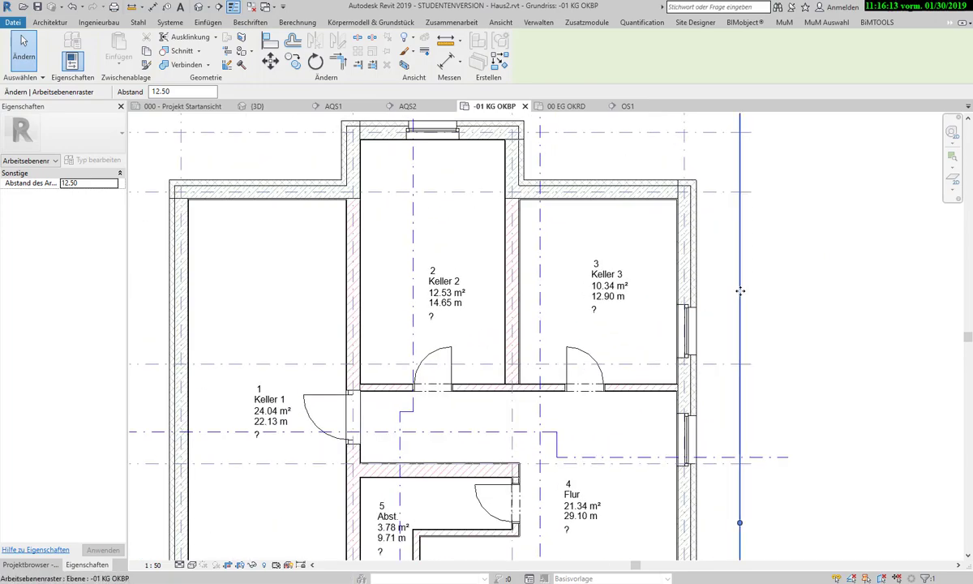
{"action": "scroll", "coordinate": [708, 306], "scroll_direction": "up", "scroll_amount": 2}
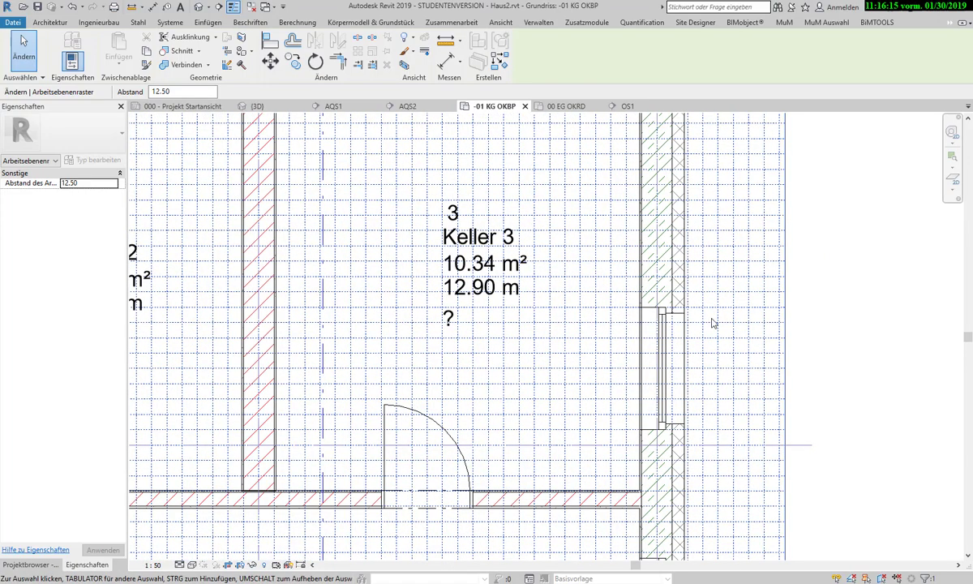
{"action": "scroll", "coordinate": [719, 335], "scroll_direction": "down", "scroll_amount": 2}
{"action": "scroll", "coordinate": [720, 339], "scroll_direction": "down", "scroll_amount": 2}
{"action": "scroll", "coordinate": [719, 341], "scroll_direction": "down", "scroll_amount": 1}
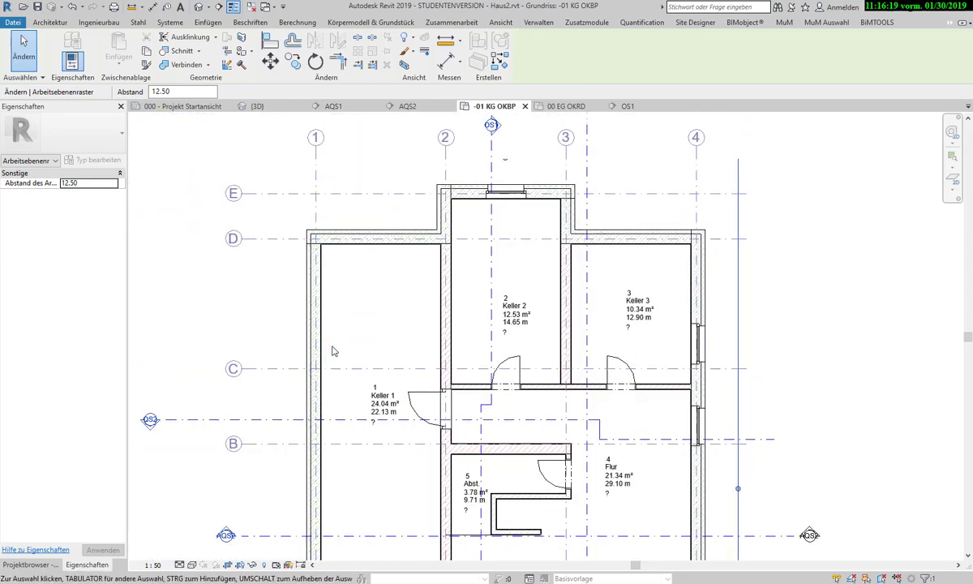
{"action": "left_click", "coordinate": [50, 22]}
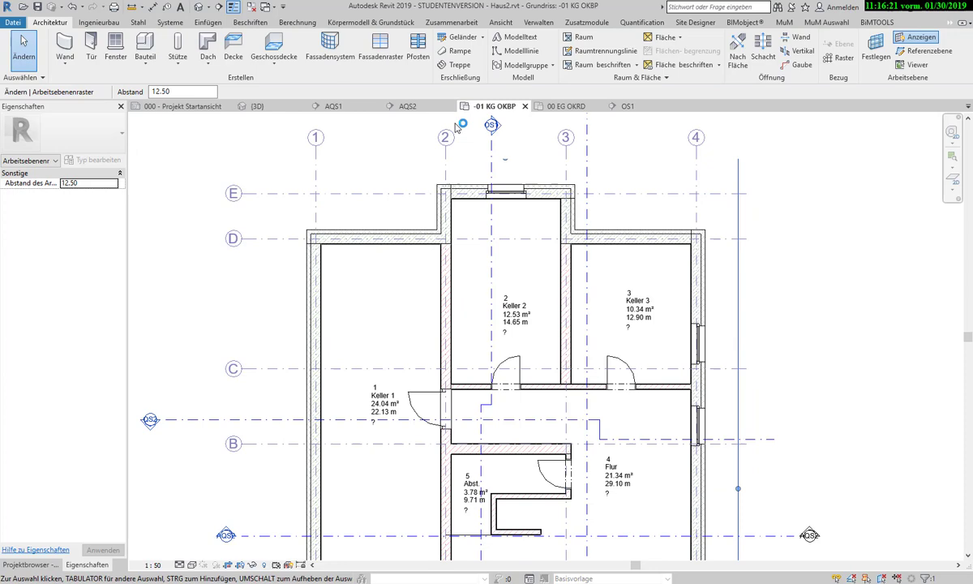
Hide the work-plane grid and cancel the save reminder without saving
{"action": "left_click", "coordinate": [911, 38]}
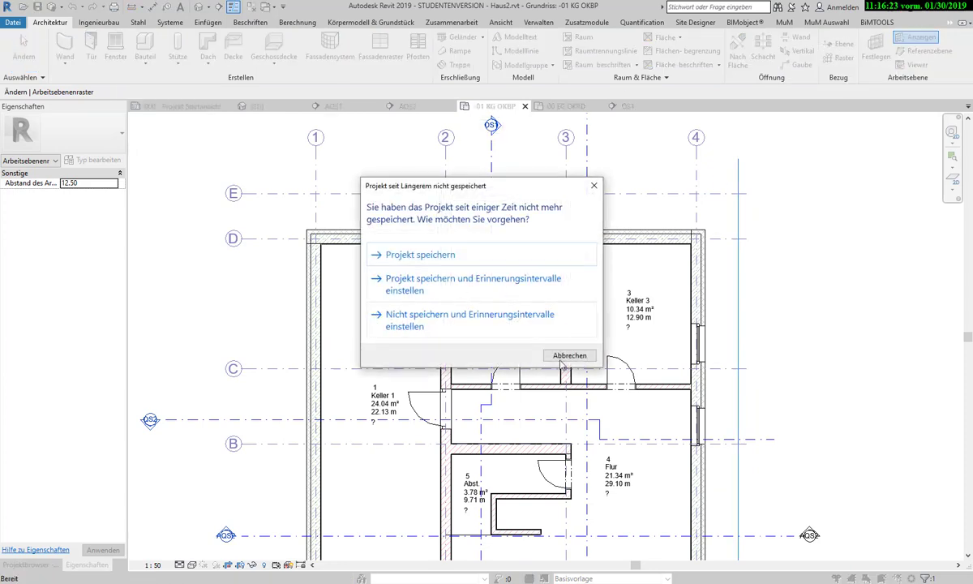
{"action": "left_click", "coordinate": [580, 355]}
{"action": "scroll", "coordinate": [478, 414], "scroll_direction": "down", "scroll_amount": 2}
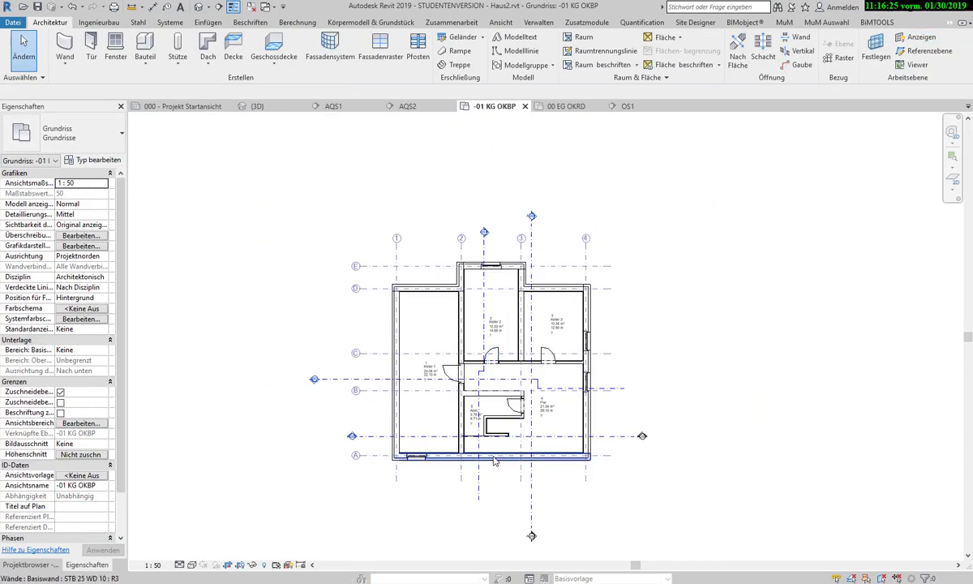
{"action": "scroll", "coordinate": [491, 413], "scroll_direction": "up", "scroll_amount": 3}
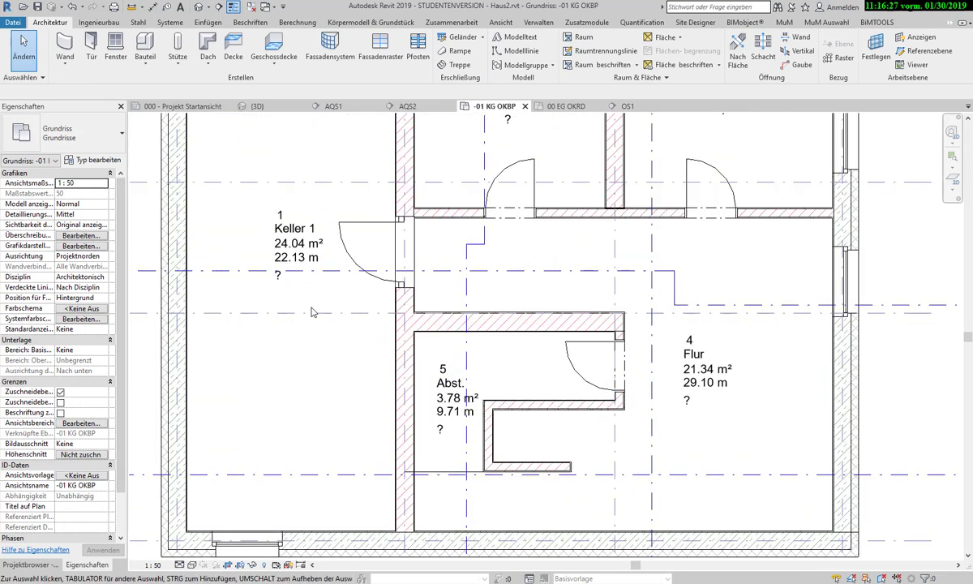
{"action": "scroll", "coordinate": [536, 406], "scroll_direction": "down", "scroll_amount": 2}
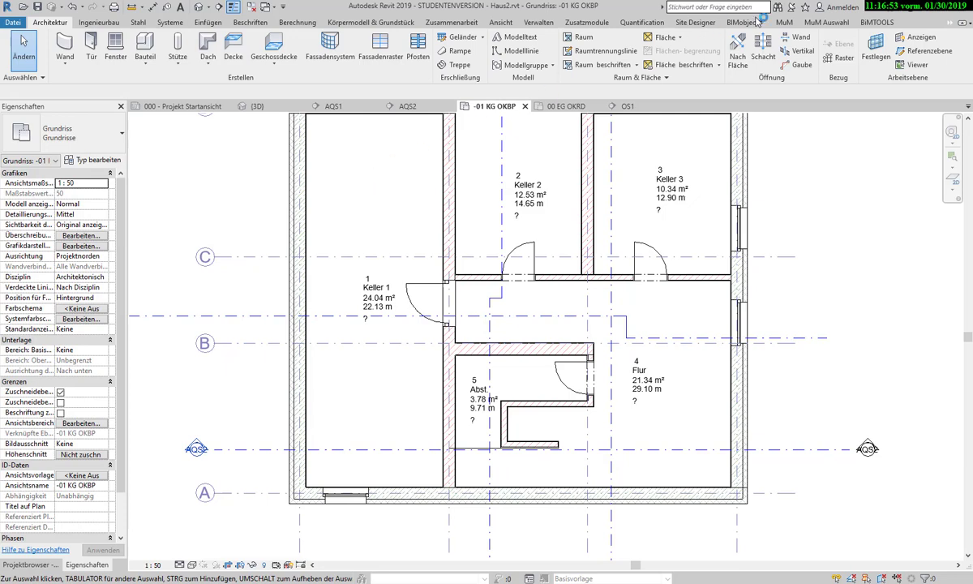
Align the wall above room 5 to grid line B, making Abst. 4.14 m²
{"action": "left_click", "coordinate": [949, 24]}
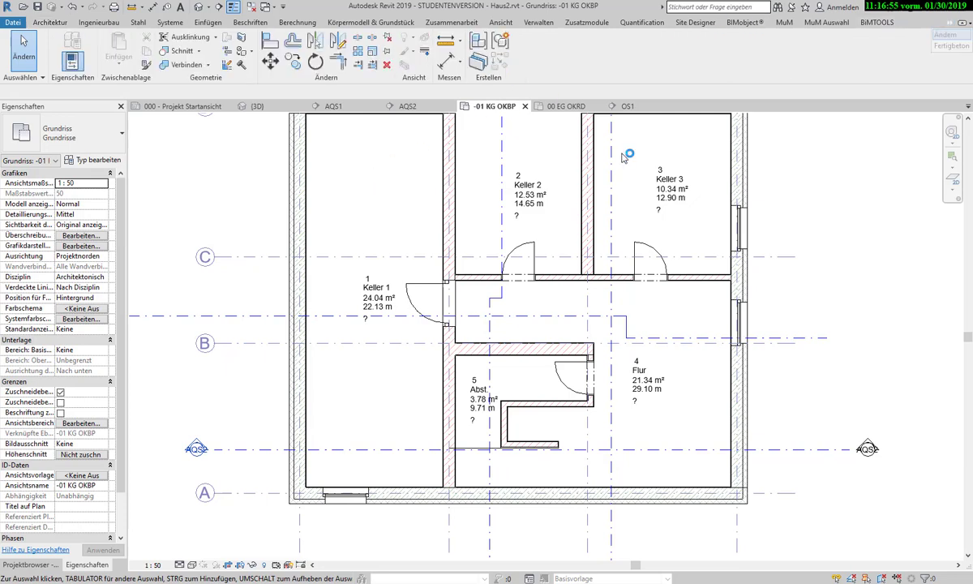
{"action": "left_click", "coordinate": [298, 67]}
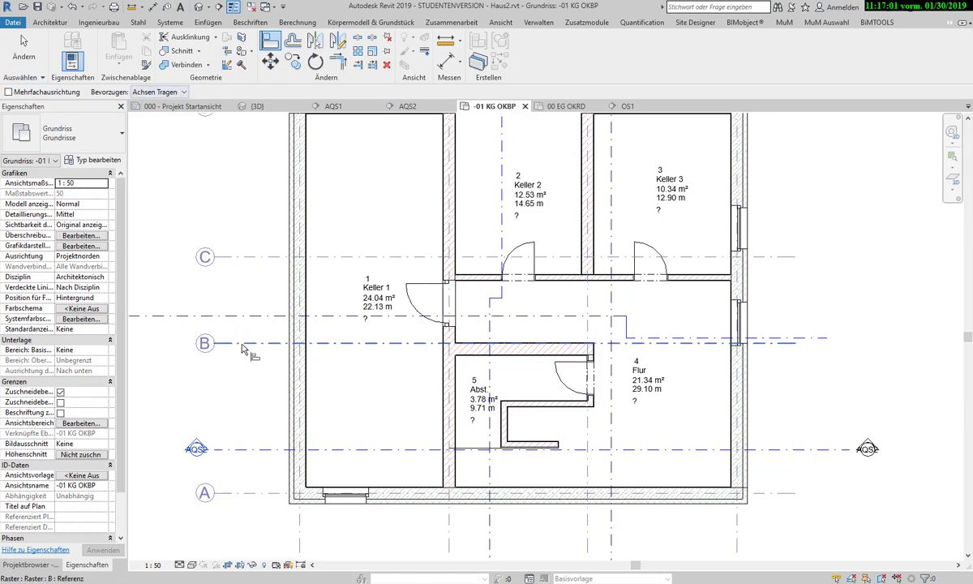
{"action": "left_click", "coordinate": [234, 343]}
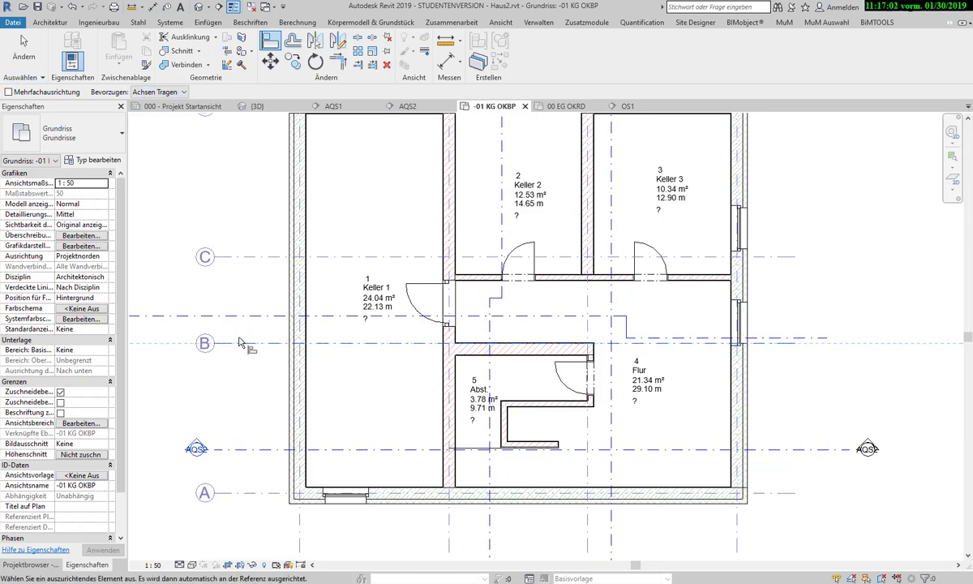
{"action": "left_click", "coordinate": [511, 354]}
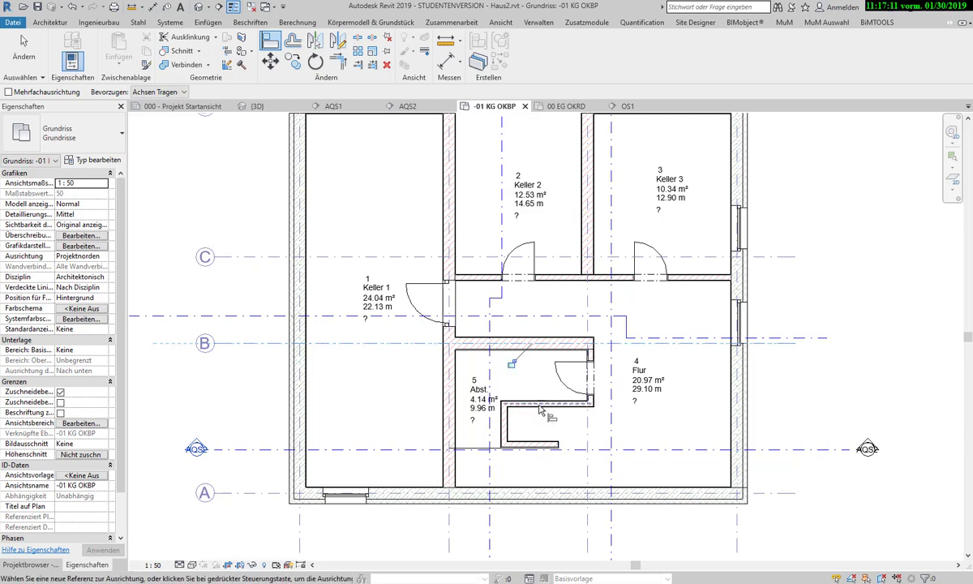
{"action": "scroll", "coordinate": [511, 369], "scroll_direction": "down", "scroll_amount": 1}
{"action": "scroll", "coordinate": [511, 369], "scroll_direction": "down", "scroll_amount": 1}
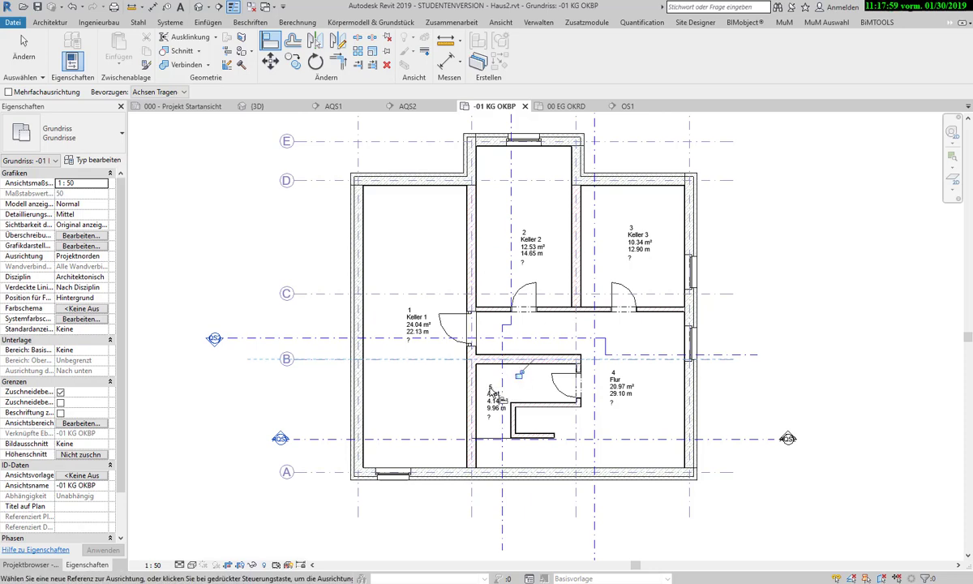
Open 00 EG OKRD, then section OS1, and pan to show the level labels
{"action": "left_click", "coordinate": [29, 565]}
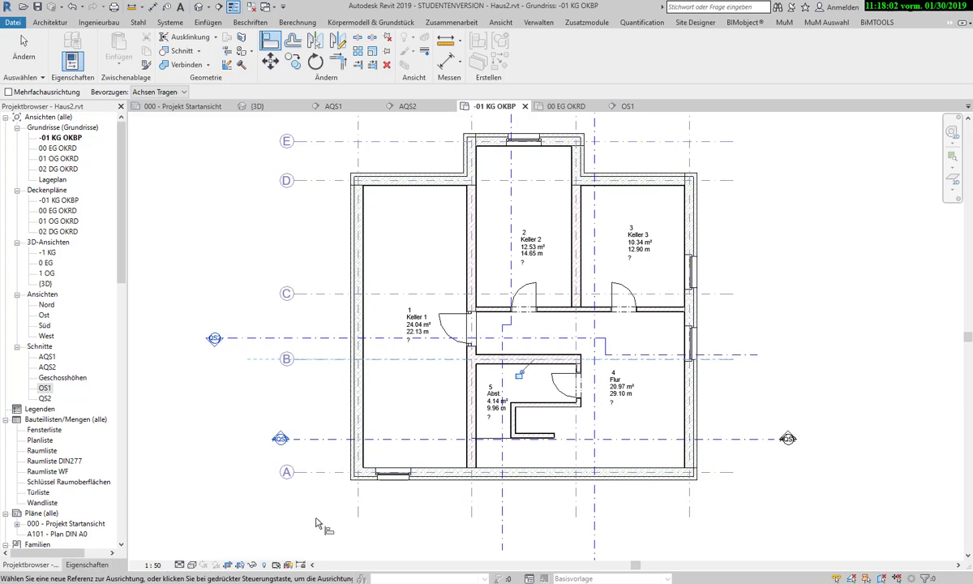
{"action": "double_click", "coordinate": [63, 150]}
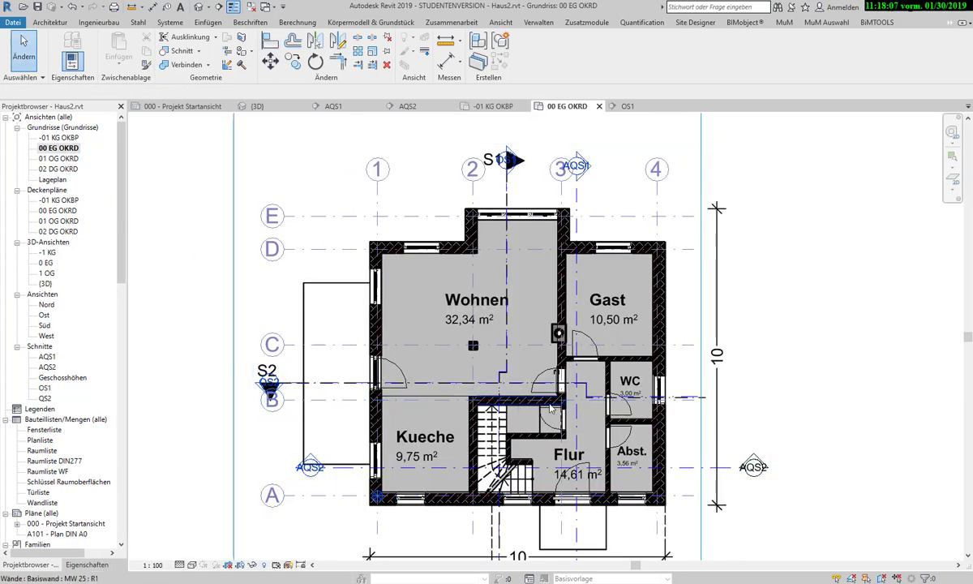
{"action": "double_click", "coordinate": [507, 161]}
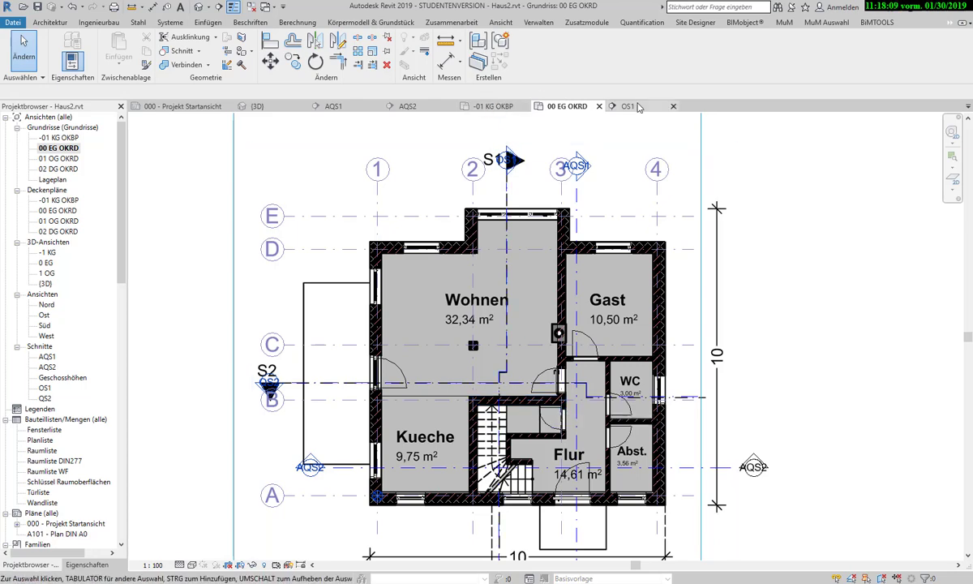
{"action": "scroll", "coordinate": [456, 440], "scroll_direction": "down", "scroll_amount": 3}
{"action": "scroll", "coordinate": [455, 441], "scroll_direction": "down", "scroll_amount": 2}
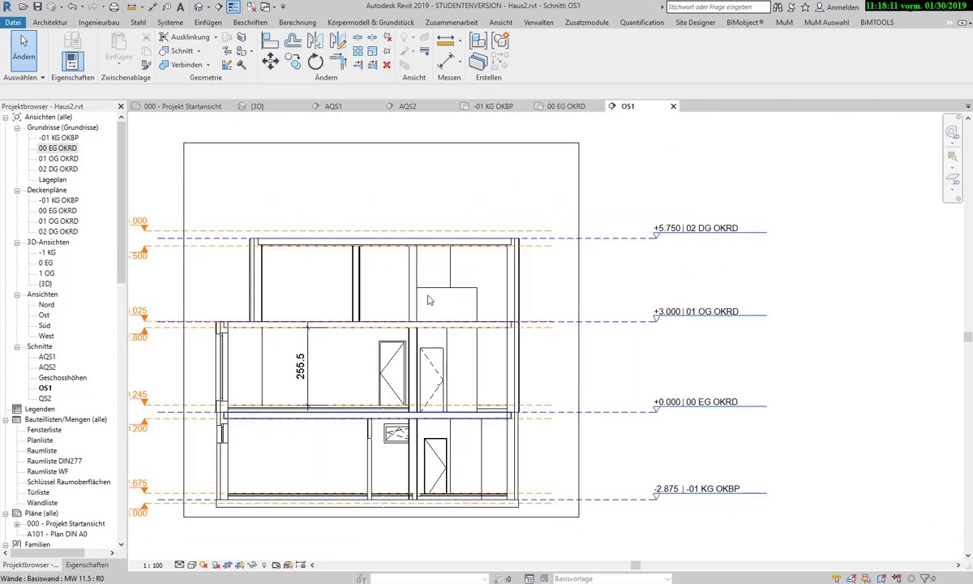
{"action": "scroll", "coordinate": [387, 475], "scroll_direction": "down", "scroll_amount": 1}
{"action": "middle_click_drag", "start_coordinate": [478, 391], "coordinate": [523, 402]}
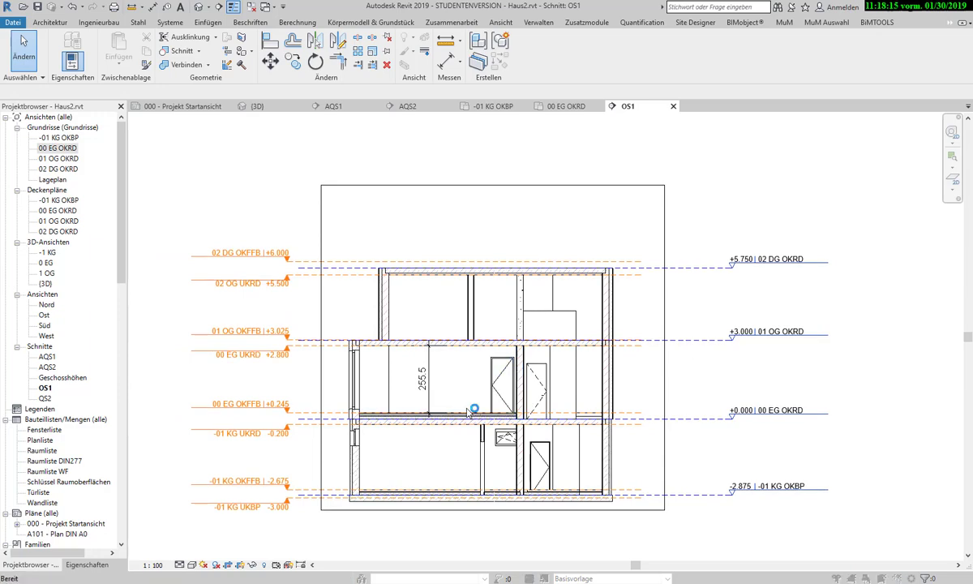
Turn on the Raster grid category in section OS1's Visibility/Graphics, then switch to the {3D} view
{"action": "key", "text": "v"}
{"action": "key", "text": "g"}
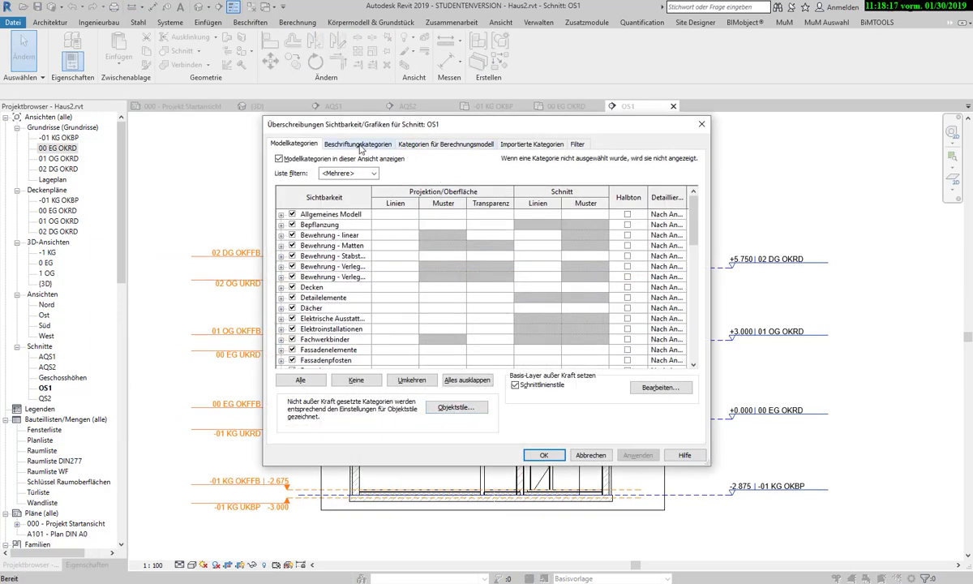
{"action": "left_click", "coordinate": [356, 144]}
{"action": "scroll", "coordinate": [324, 311], "scroll_direction": "down", "scroll_amount": 2}
{"action": "left_click", "coordinate": [327, 319]}
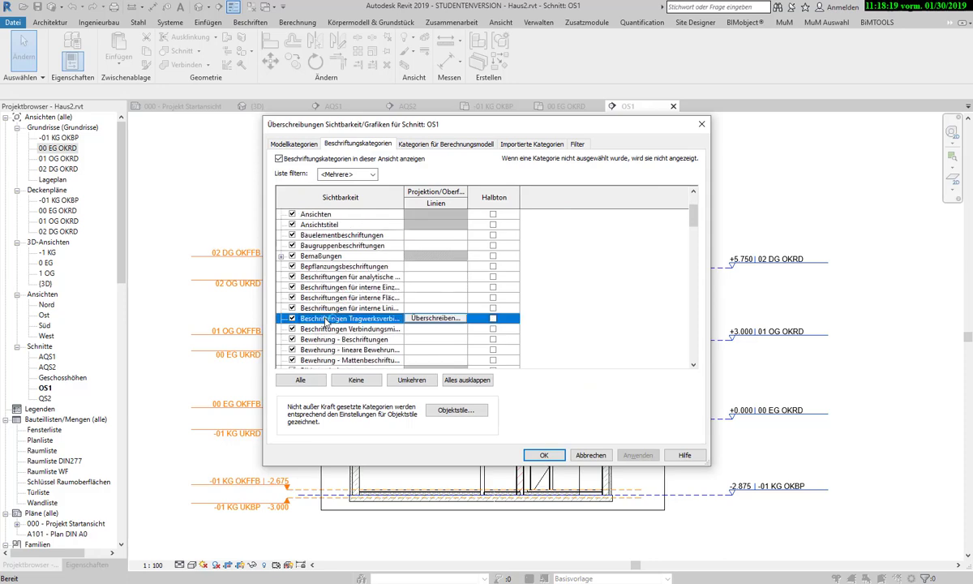
{"action": "key", "text": "r"}
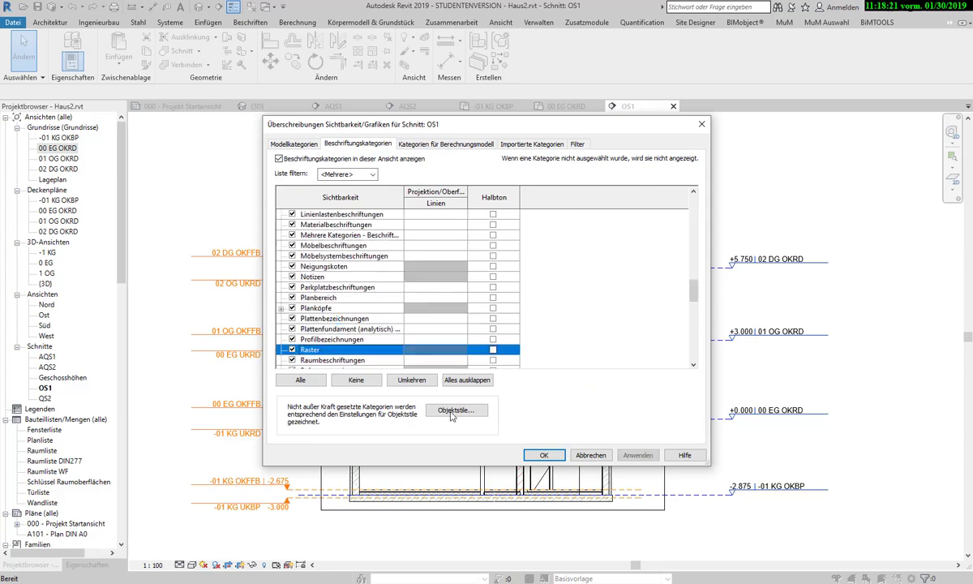
{"action": "left_click", "coordinate": [544, 455]}
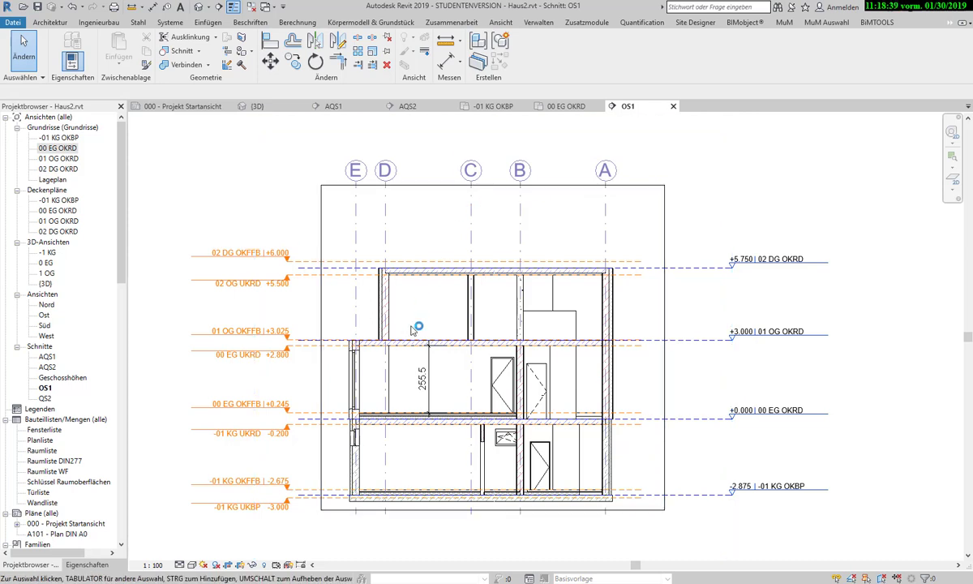
{"action": "left_click", "coordinate": [196, 8]}
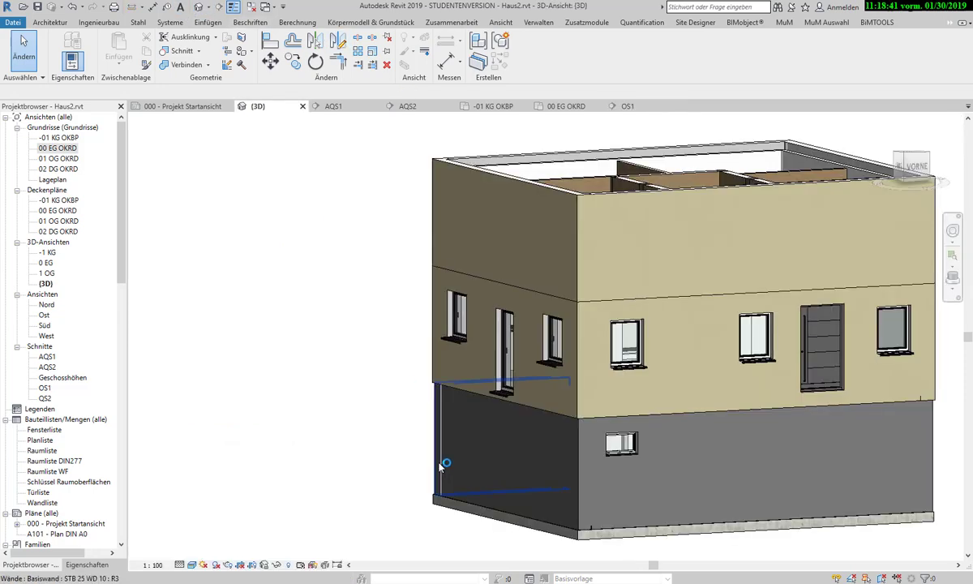
Pan and orbit the 3D house to face the VORNE facade, then zoom in
{"action": "mouse_move", "coordinate": [684, 427]}
{"action": "middle_mouse_down"}
{"action": "mouse_move", "coordinate": [608, 451]}
{"action": "mouse_move", "coordinate": [587, 446]}
{"action": "middle_mouse_up"}
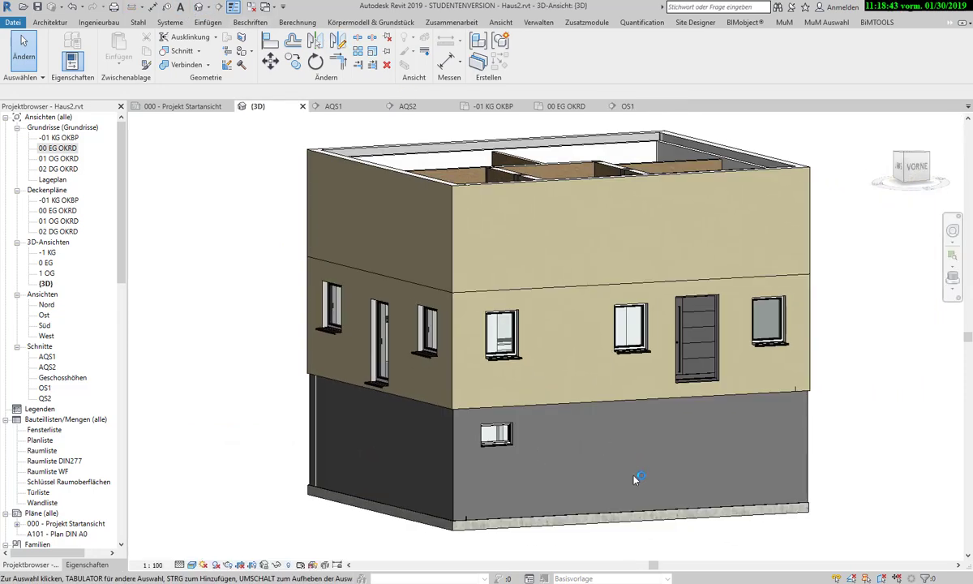
{"action": "middle_click_drag", "start_coordinate": [635, 479], "coordinate": [424, 348], "text": "shift"}
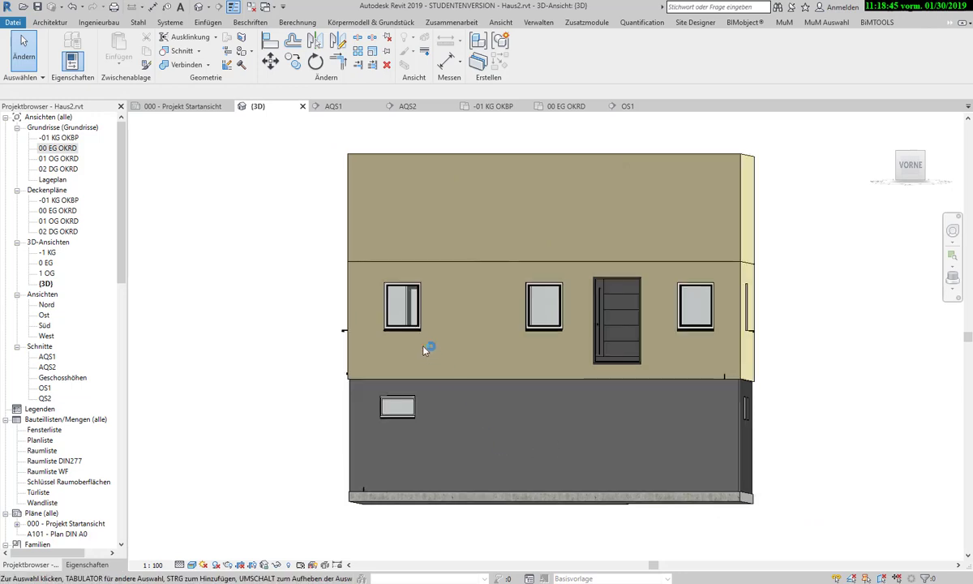
{"action": "scroll", "coordinate": [423, 349], "scroll_direction": "up", "scroll_amount": 2}
{"action": "scroll", "coordinate": [424, 348], "scroll_direction": "up", "scroll_amount": 3}
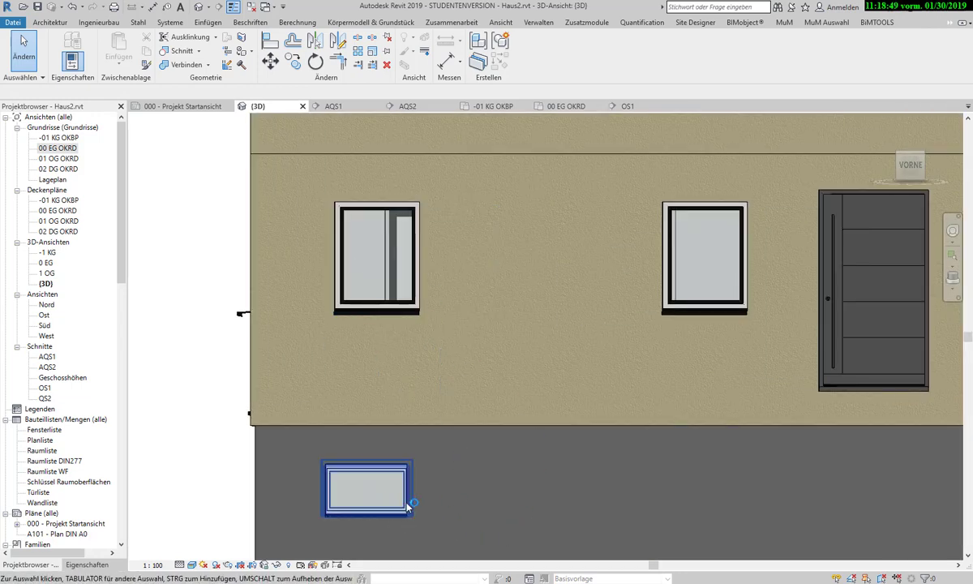
Start Align preferring Achsen Wand (wall centrelines) and zoom onto the basement window
{"action": "left_click", "coordinate": [270, 41]}
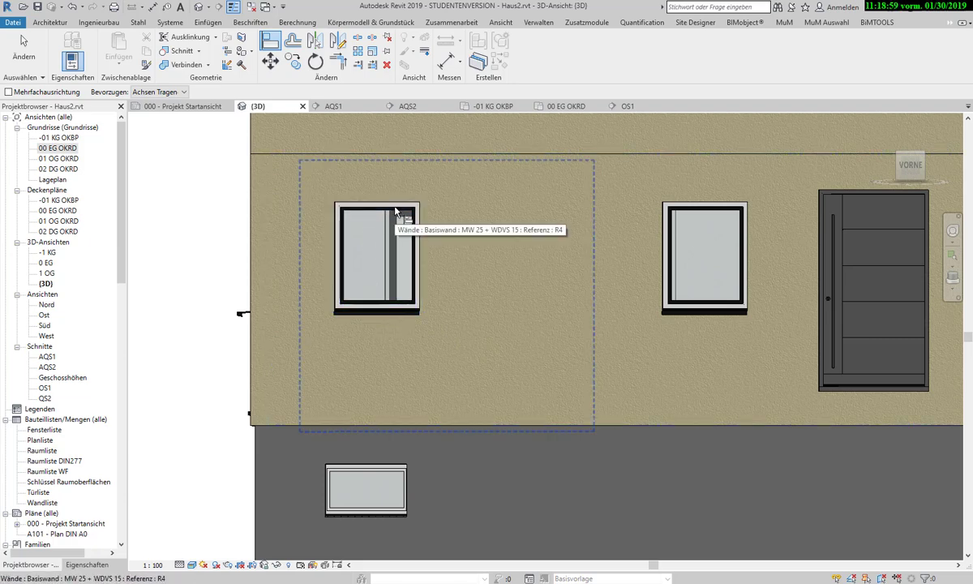
{"action": "left_click", "coordinate": [172, 91]}
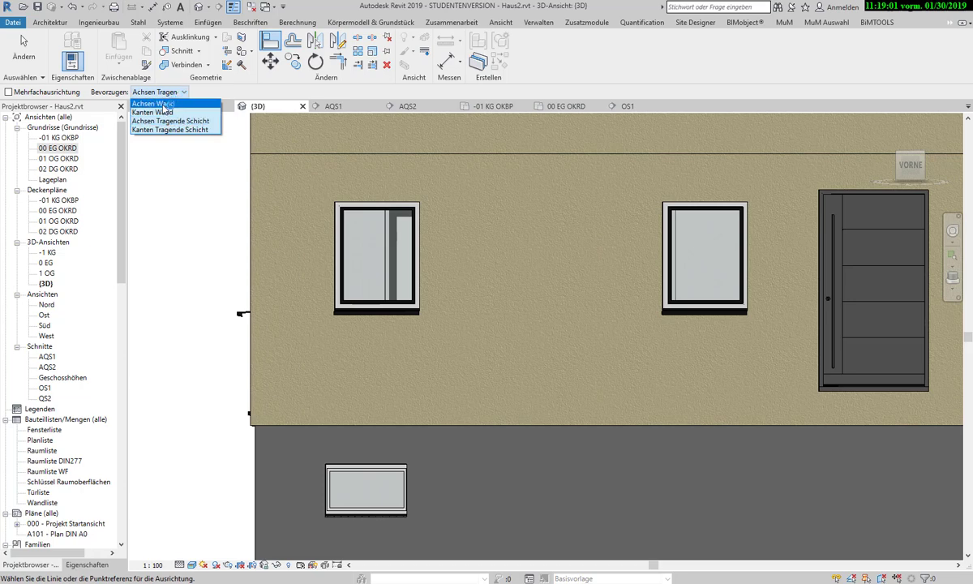
{"action": "left_click", "coordinate": [156, 104]}
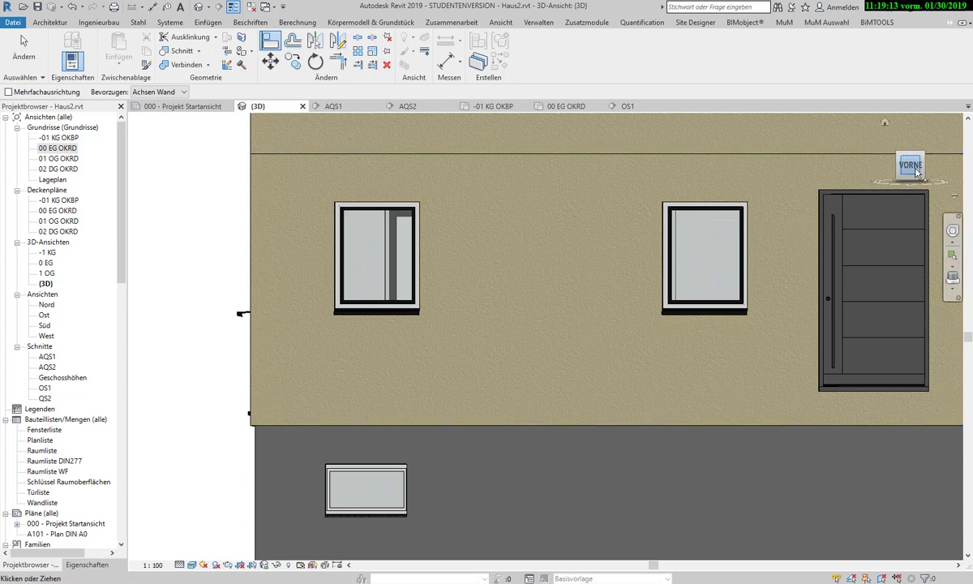
{"action": "scroll", "coordinate": [803, 223], "scroll_direction": "down", "scroll_amount": 2}
{"action": "scroll", "coordinate": [350, 137], "scroll_direction": "down", "scroll_amount": 5}
{"action": "scroll", "coordinate": [533, 320], "scroll_direction": "up", "scroll_amount": 3}
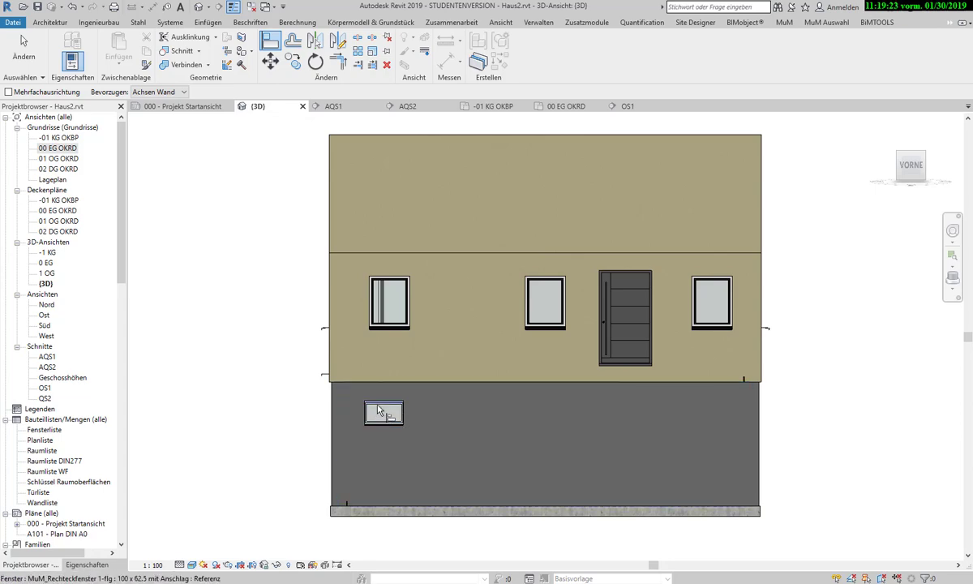
{"action": "scroll", "coordinate": [388, 409], "scroll_direction": "up", "scroll_amount": 3}
{"action": "scroll", "coordinate": [422, 416], "scroll_direction": "up", "scroll_amount": 5}
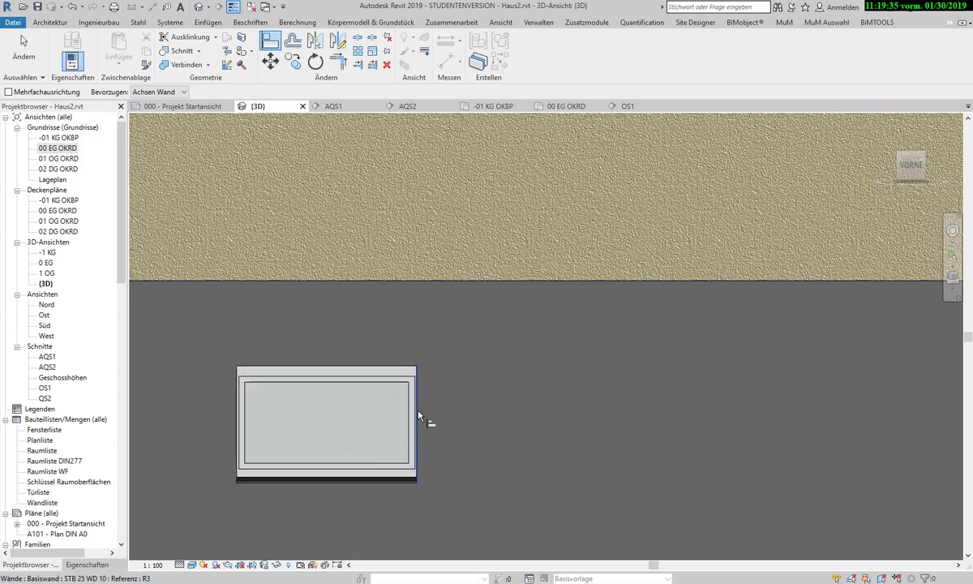
{"action": "key", "text": "Tab"}
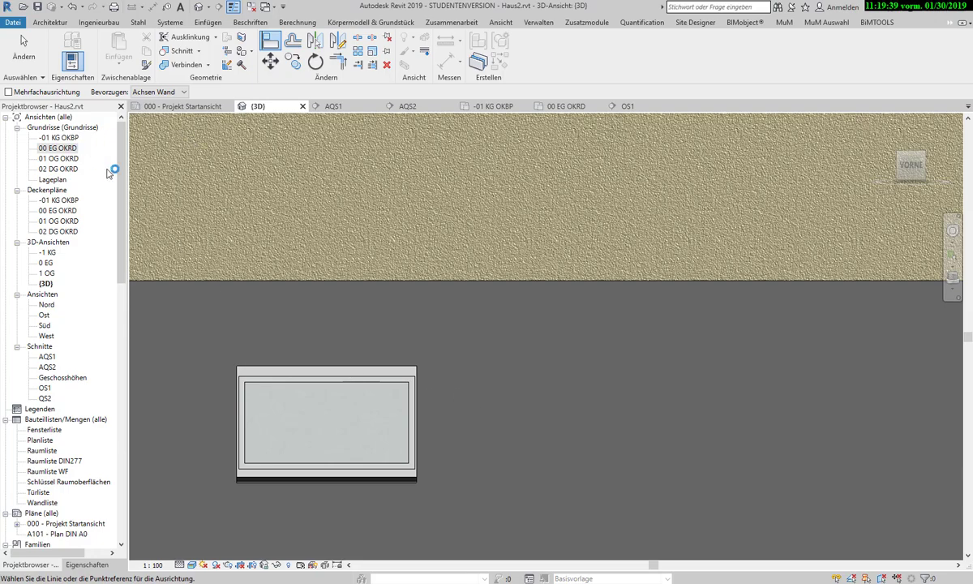
{"action": "scroll", "coordinate": [422, 406], "scroll_direction": "up", "scroll_amount": 3}
{"action": "scroll", "coordinate": [422, 407], "scroll_direction": "down", "scroll_amount": 2}
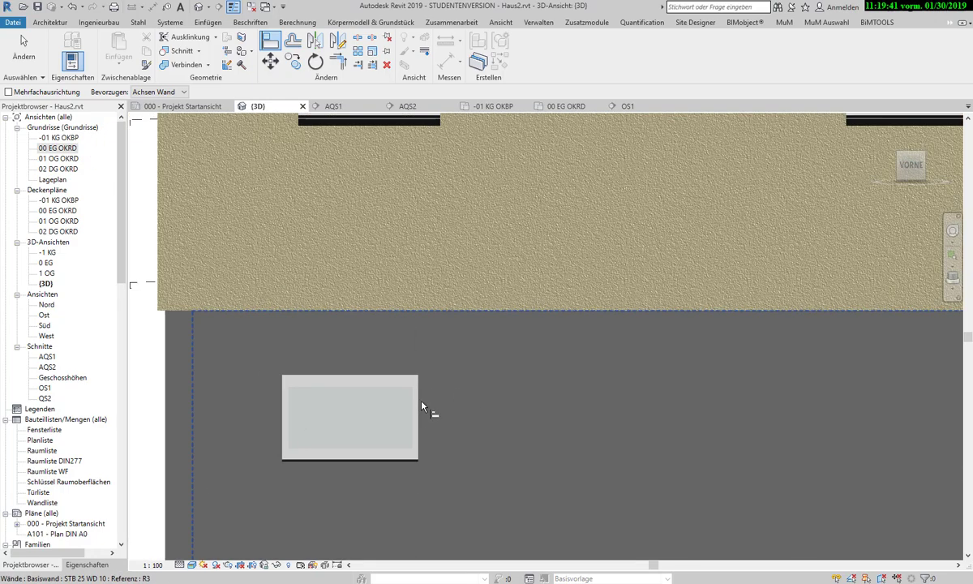
{"action": "scroll", "coordinate": [422, 408], "scroll_direction": "down", "scroll_amount": 2}
{"action": "scroll", "coordinate": [422, 407], "scroll_direction": "up", "scroll_amount": 2}
{"action": "scroll", "coordinate": [422, 407], "scroll_direction": "up", "scroll_amount": 1}
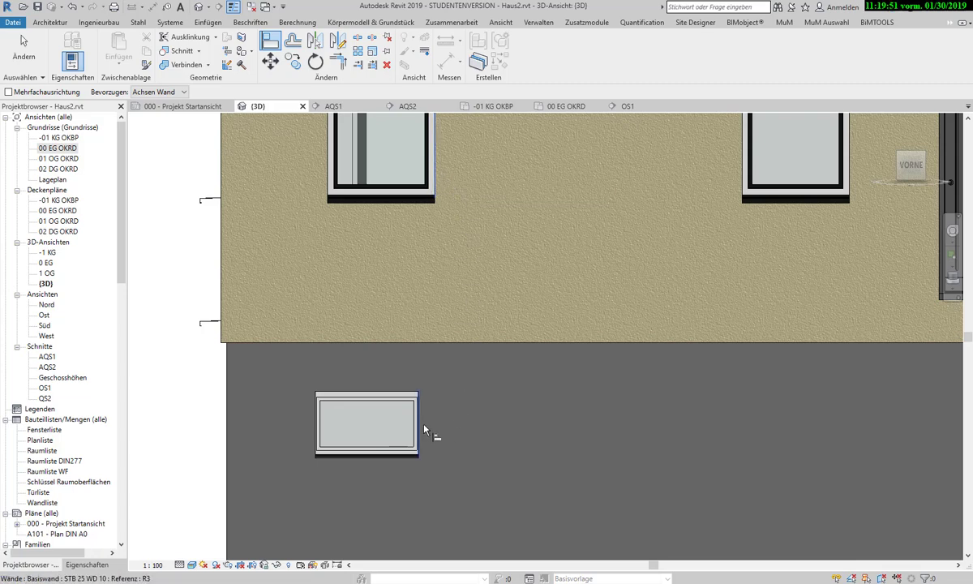
{"action": "left_click_drag", "start_coordinate": [421, 429], "coordinate": [433, 414]}
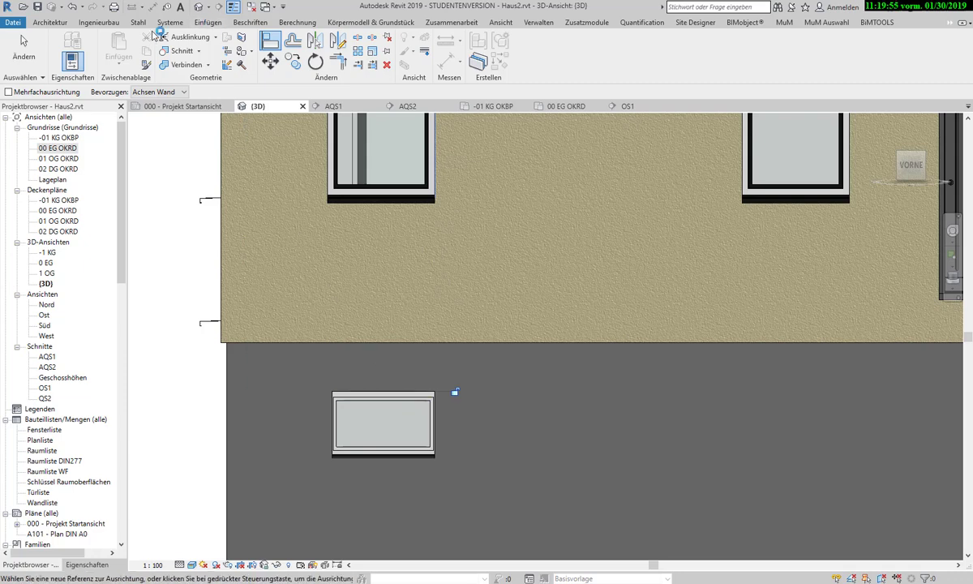
{"action": "left_click", "coordinate": [73, 7]}
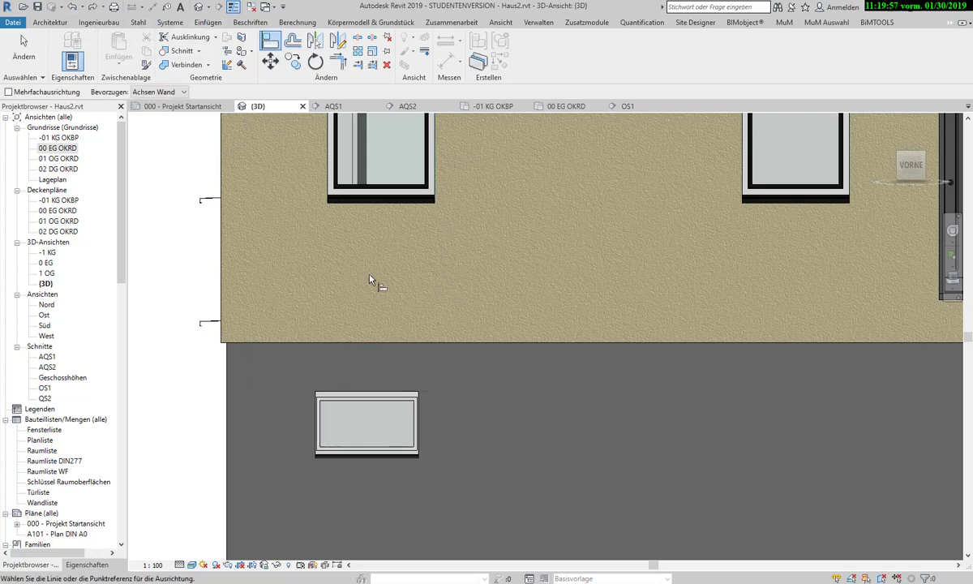
{"action": "scroll", "coordinate": [466, 312], "scroll_direction": "down", "scroll_amount": 3}
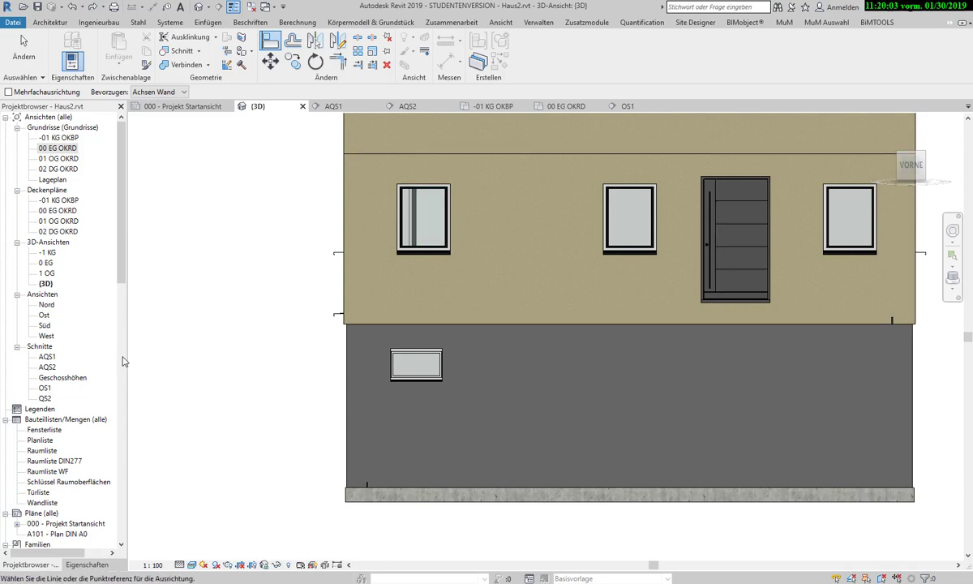
Open the 00 EG OKRD floor plan, zoom in on the kitchen windows, and start Align
{"action": "double_click", "coordinate": [57, 147]}
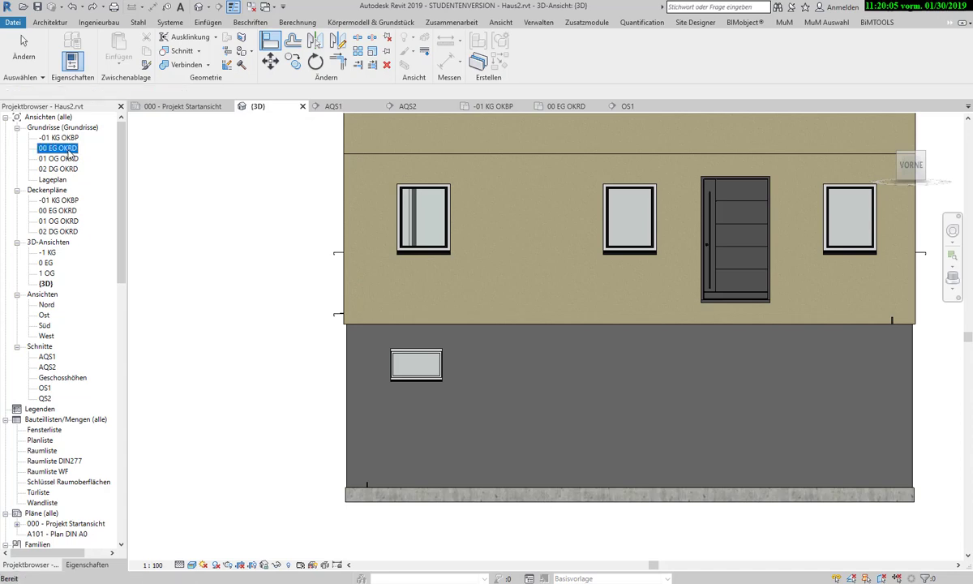
{"action": "scroll", "coordinate": [398, 502], "scroll_direction": "up", "scroll_amount": 2}
{"action": "scroll", "coordinate": [397, 515], "scroll_direction": "up", "scroll_amount": 2}
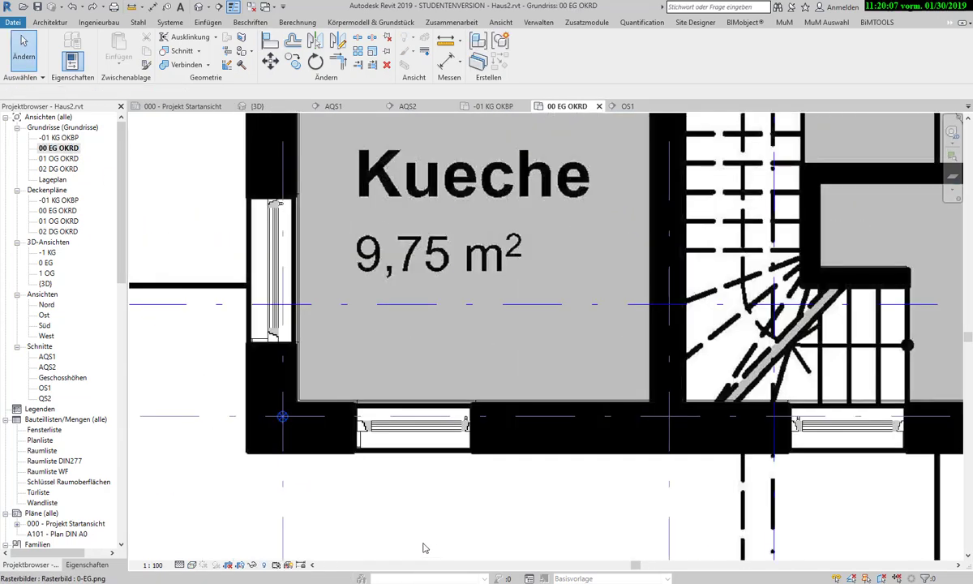
{"action": "left_click", "coordinate": [266, 44]}
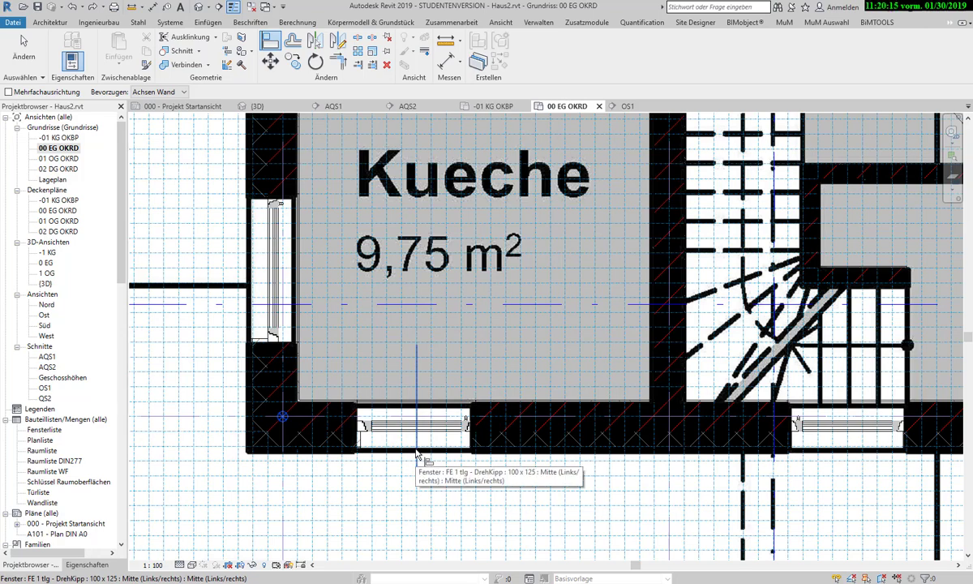
Open ceiling plan -01 KG OKBP and set its underlay base level to 00 EG OKRD
{"action": "double_click", "coordinate": [69, 200]}
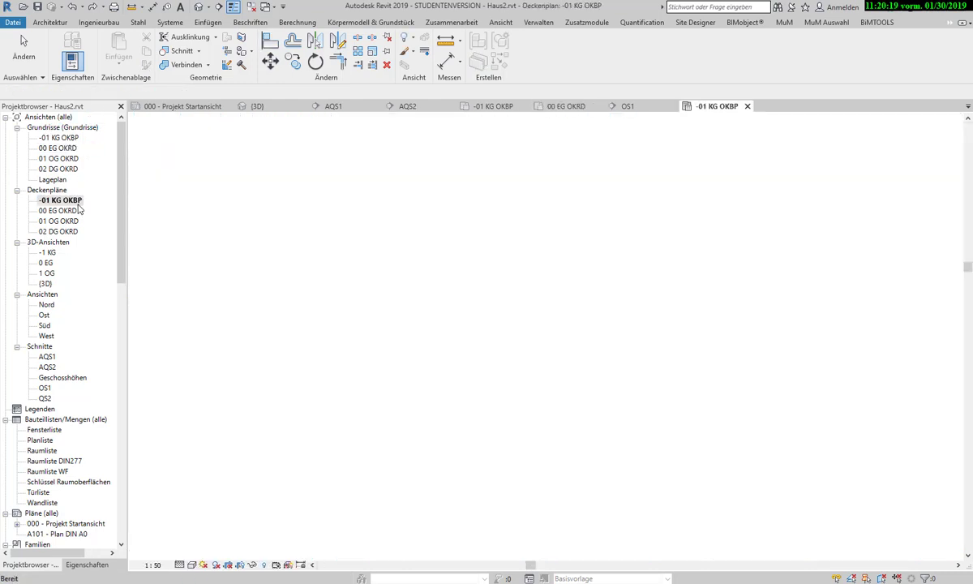
{"action": "scroll", "coordinate": [565, 398], "scroll_direction": "up", "scroll_amount": 5}
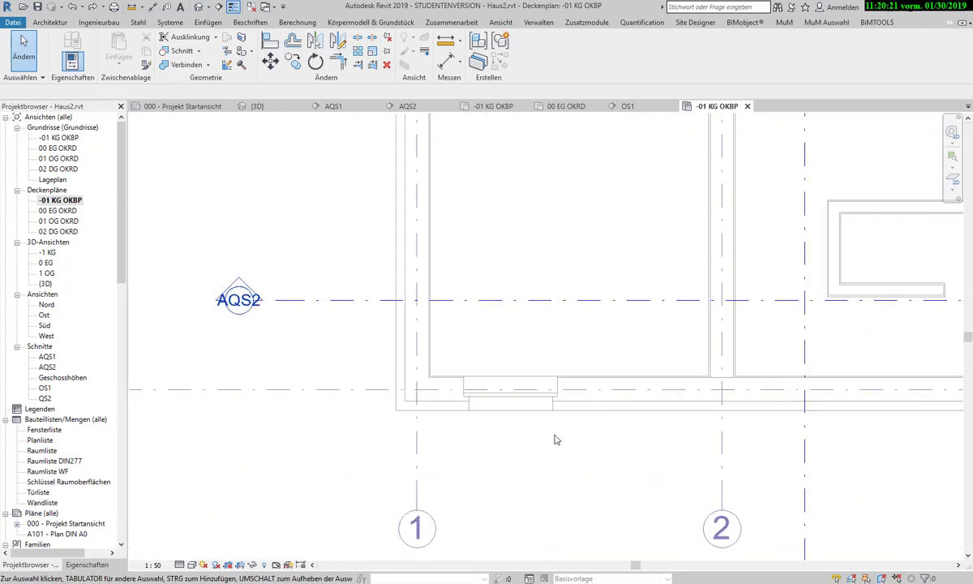
{"action": "scroll", "coordinate": [504, 387], "scroll_direction": "down", "scroll_amount": 1}
{"action": "scroll", "coordinate": [501, 390], "scroll_direction": "down", "scroll_amount": 5}
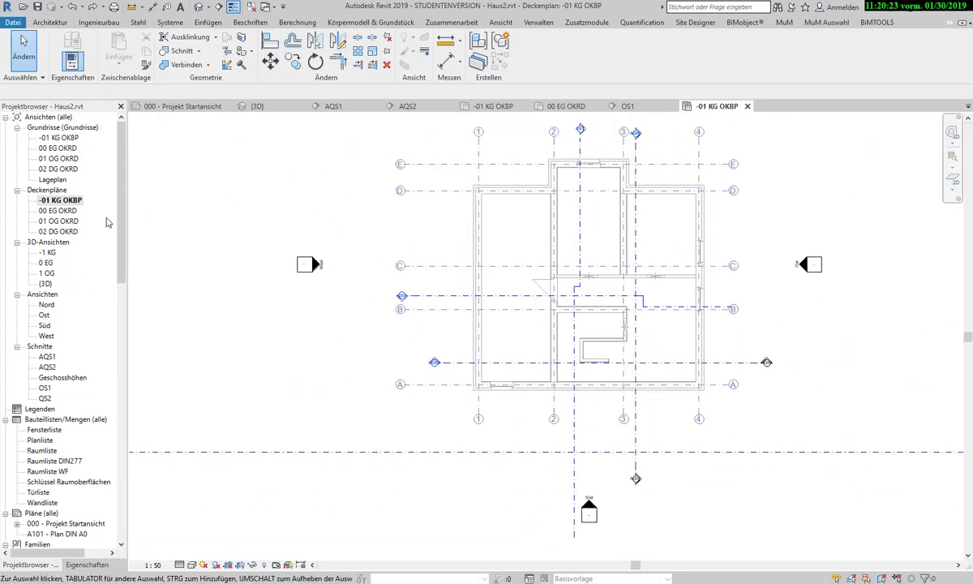
{"action": "left_click", "coordinate": [86, 564]}
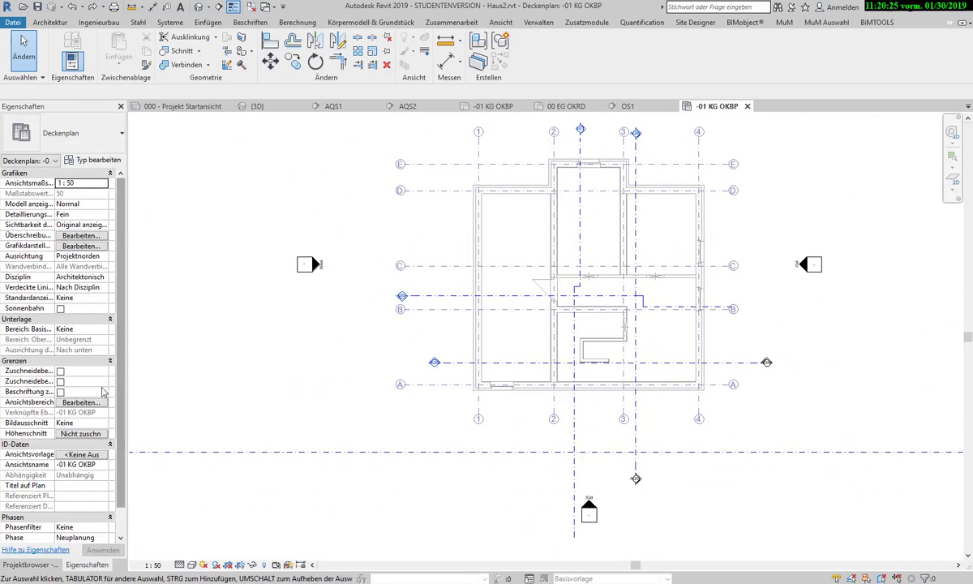
{"action": "left_click", "coordinate": [101, 330]}
{"action": "left_click", "coordinate": [103, 329]}
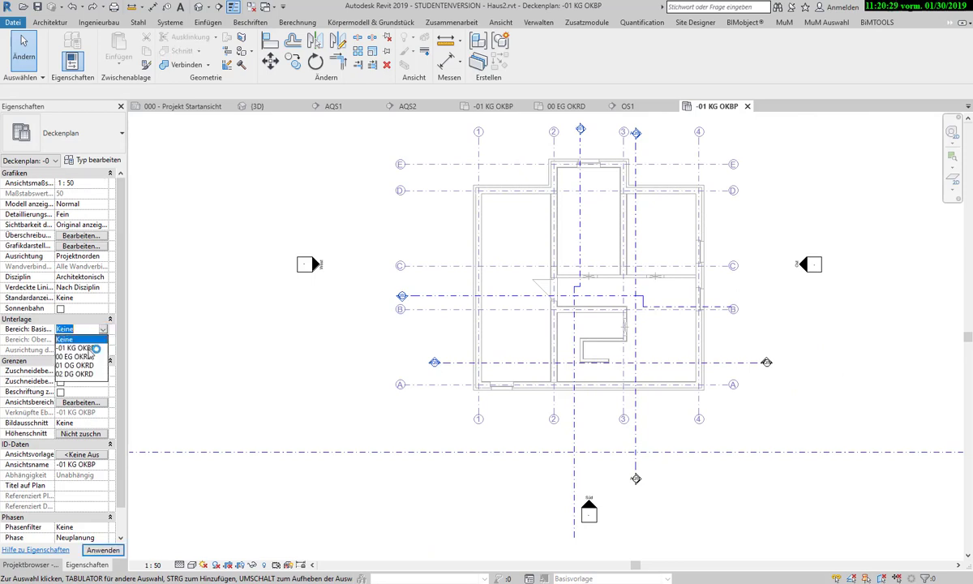
{"action": "left_click", "coordinate": [81, 356]}
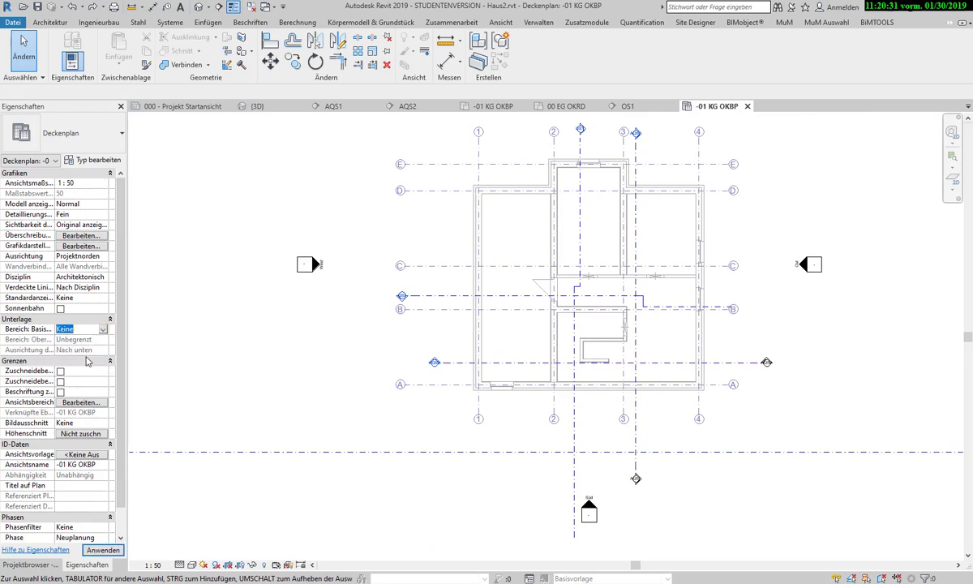
Centre the building in the plan, change its visual style, and zoom to the front wall
{"action": "scroll", "coordinate": [507, 393], "scroll_direction": "up", "scroll_amount": 3}
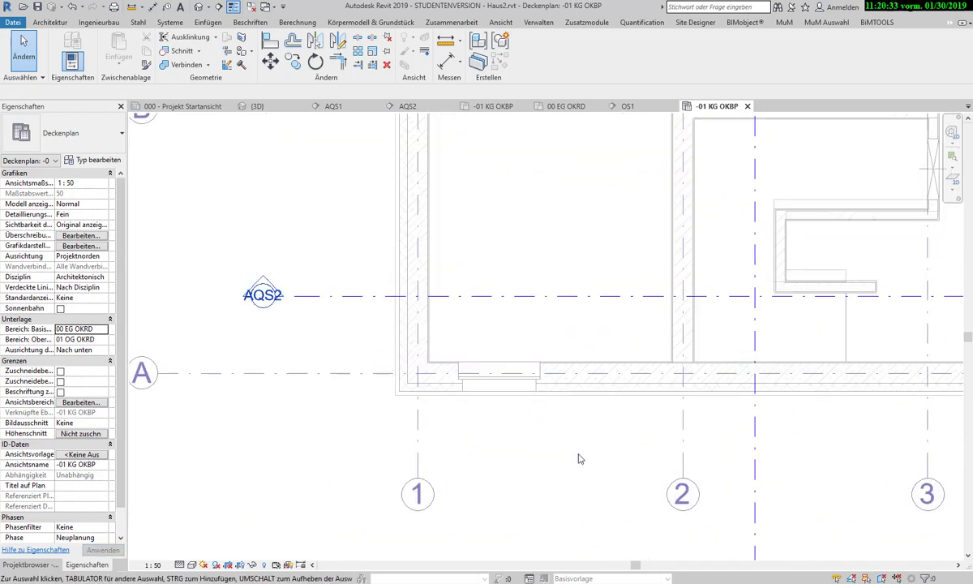
{"action": "scroll", "coordinate": [440, 332], "scroll_direction": "down", "scroll_amount": 3}
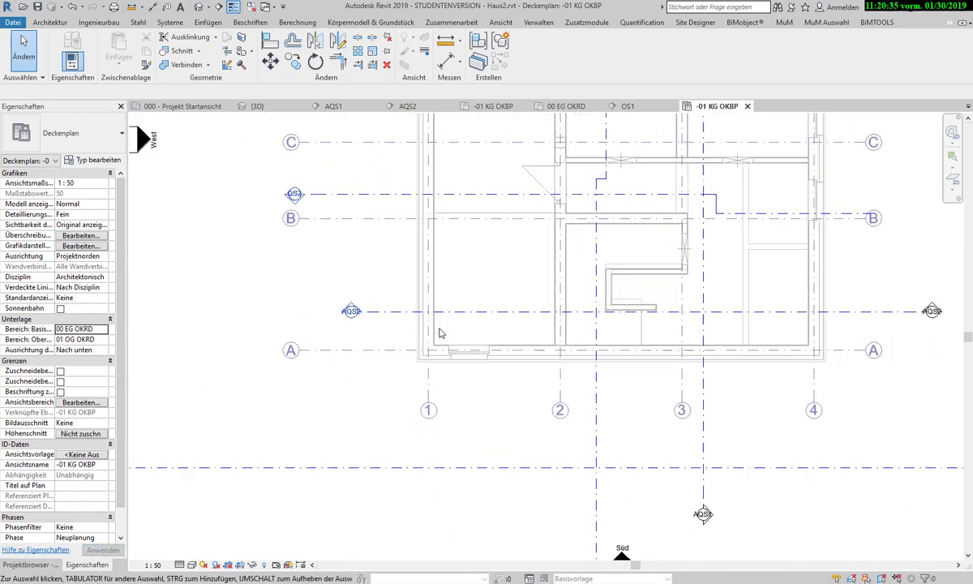
{"action": "middle_click_drag", "start_coordinate": [440, 333], "coordinate": [449, 323]}
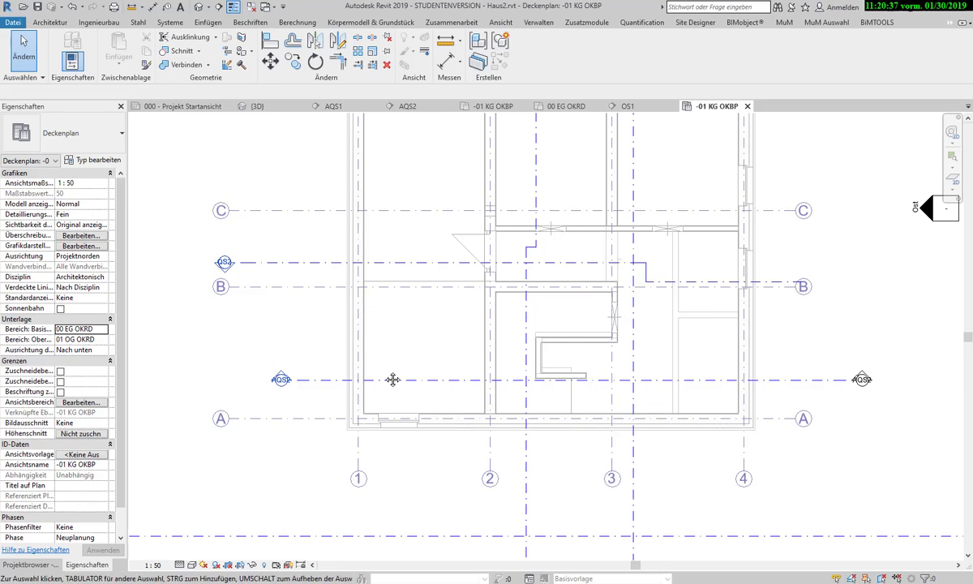
{"action": "left_click", "coordinate": [193, 565]}
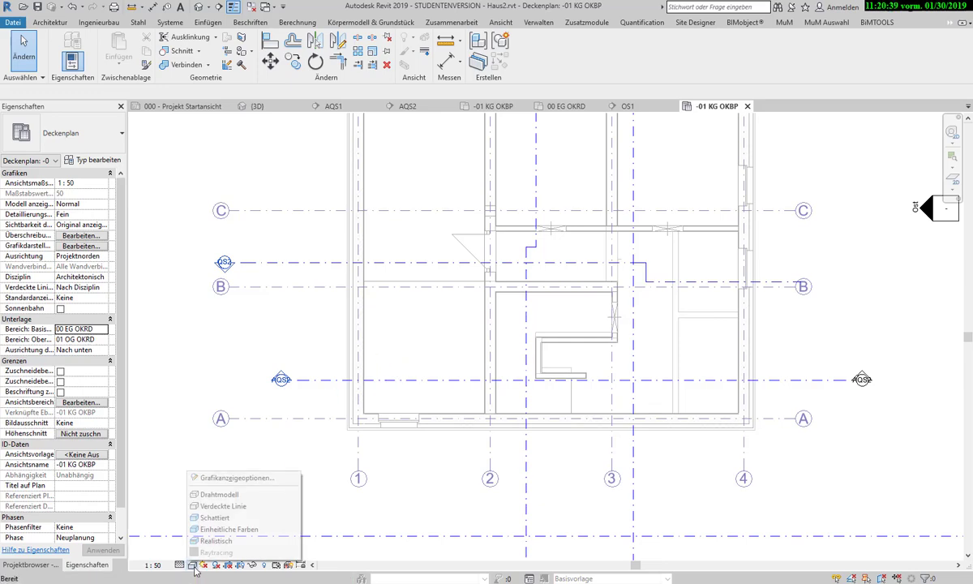
{"action": "left_click", "coordinate": [259, 494]}
{"action": "scroll", "coordinate": [413, 437], "scroll_direction": "up", "scroll_amount": 3}
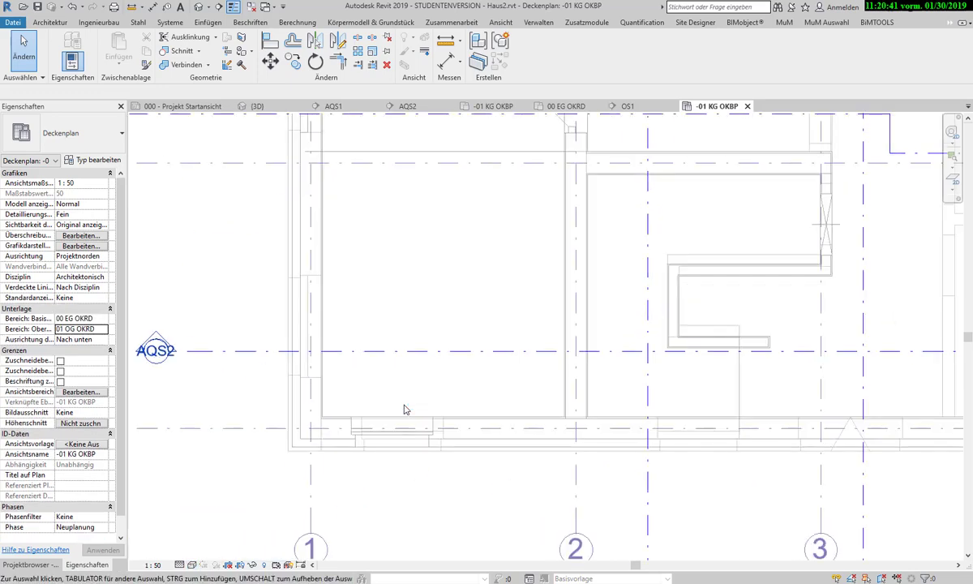
{"action": "scroll", "coordinate": [404, 406], "scroll_direction": "up", "scroll_amount": 2}
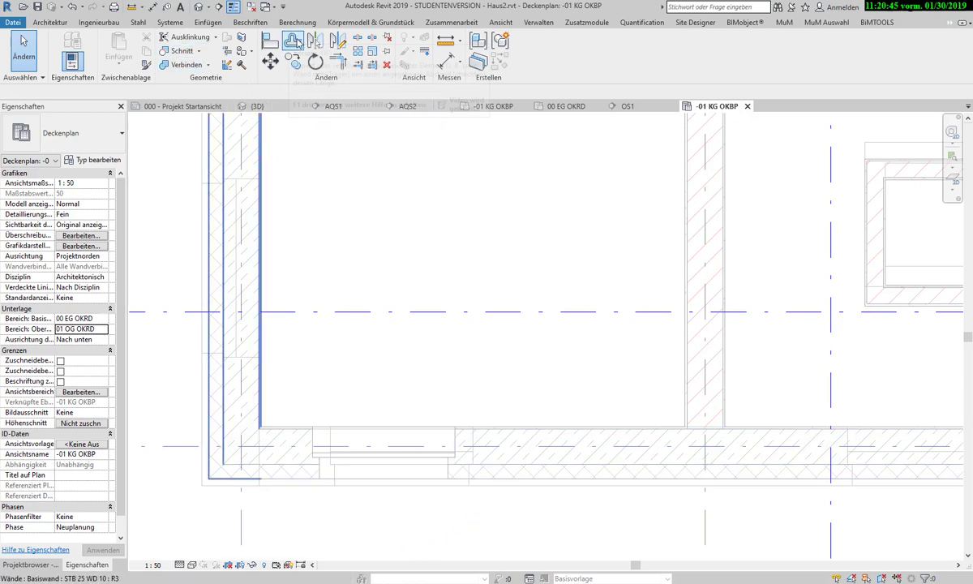
Align the basement window's centre to the upper window's centre line, then return to {3D}
{"action": "left_click", "coordinate": [270, 40]}
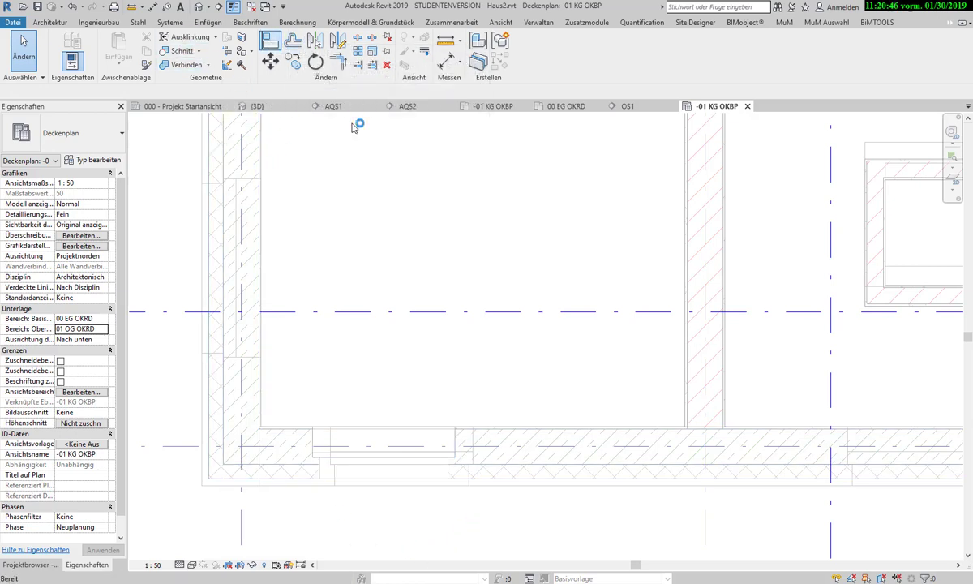
{"action": "left_click", "coordinate": [402, 509]}
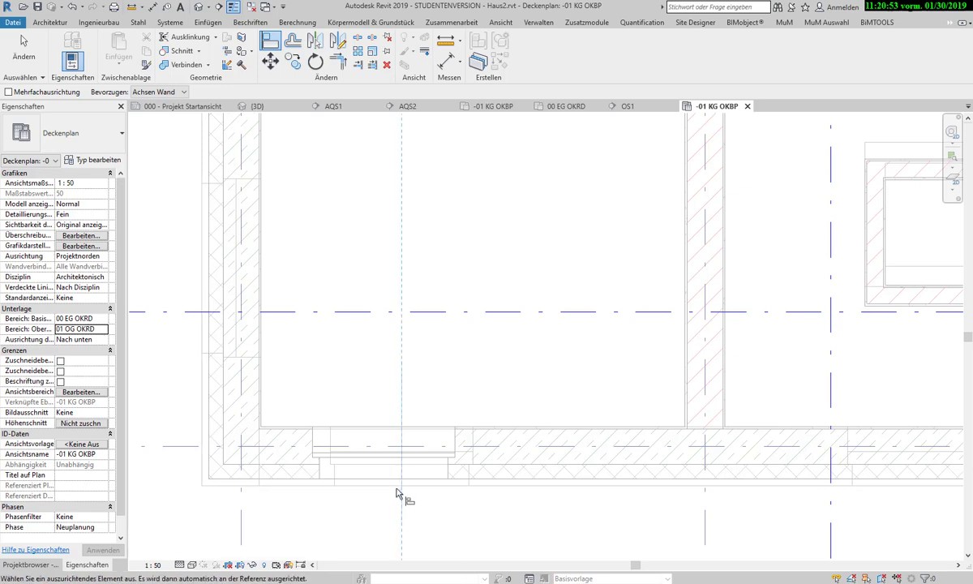
{"action": "left_click", "coordinate": [381, 467]}
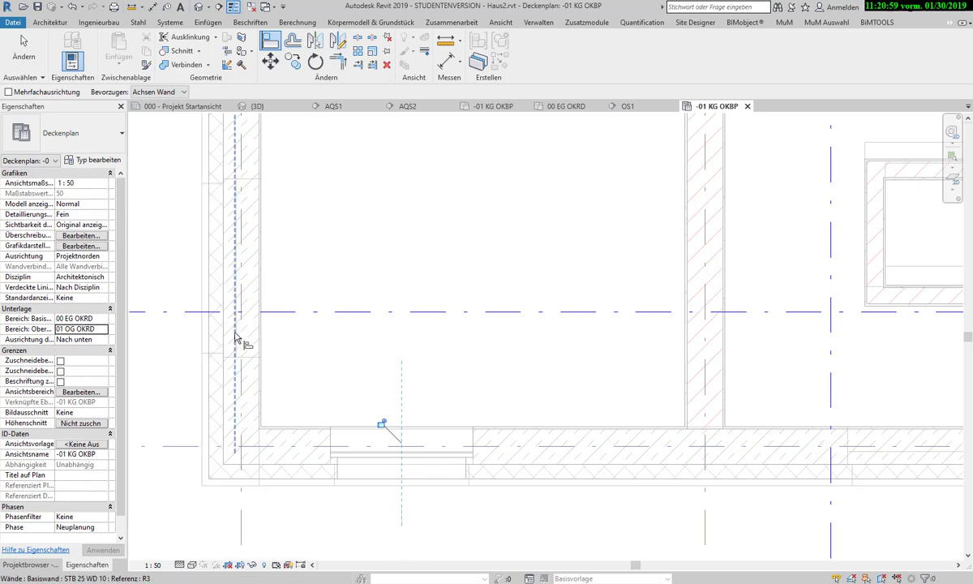
{"action": "left_click", "coordinate": [198, 8]}
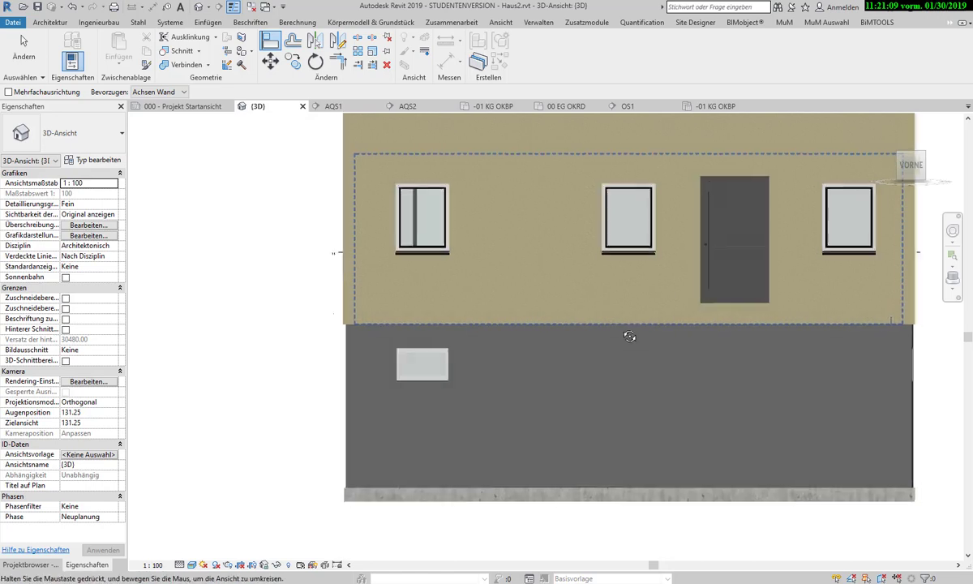
Orbit the 3D view to the front corner to compare basement and upper-floor windows
{"action": "middle_click_drag", "start_coordinate": [629, 323], "coordinate": [456, 271], "text": "shift"}
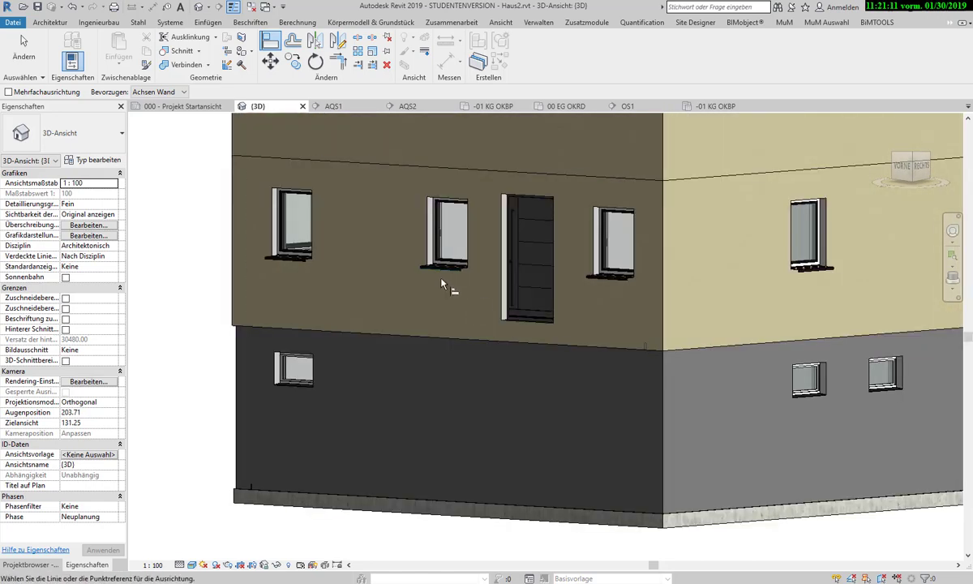